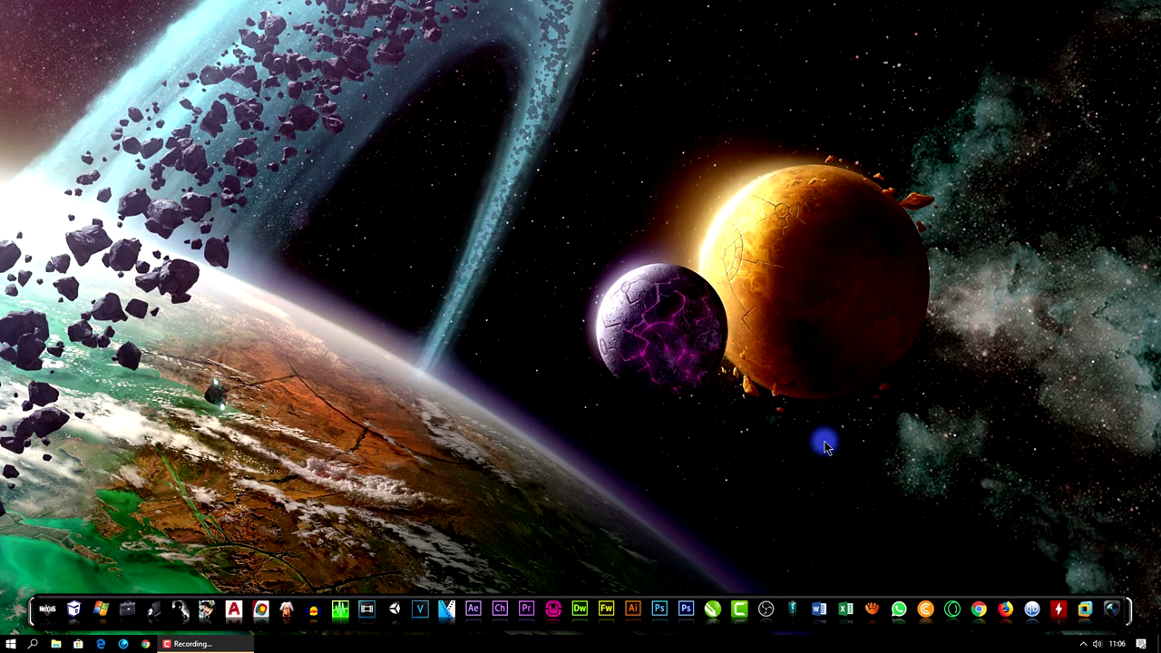
Launch Word 2016 from the desktop dock
left_click(819, 608)
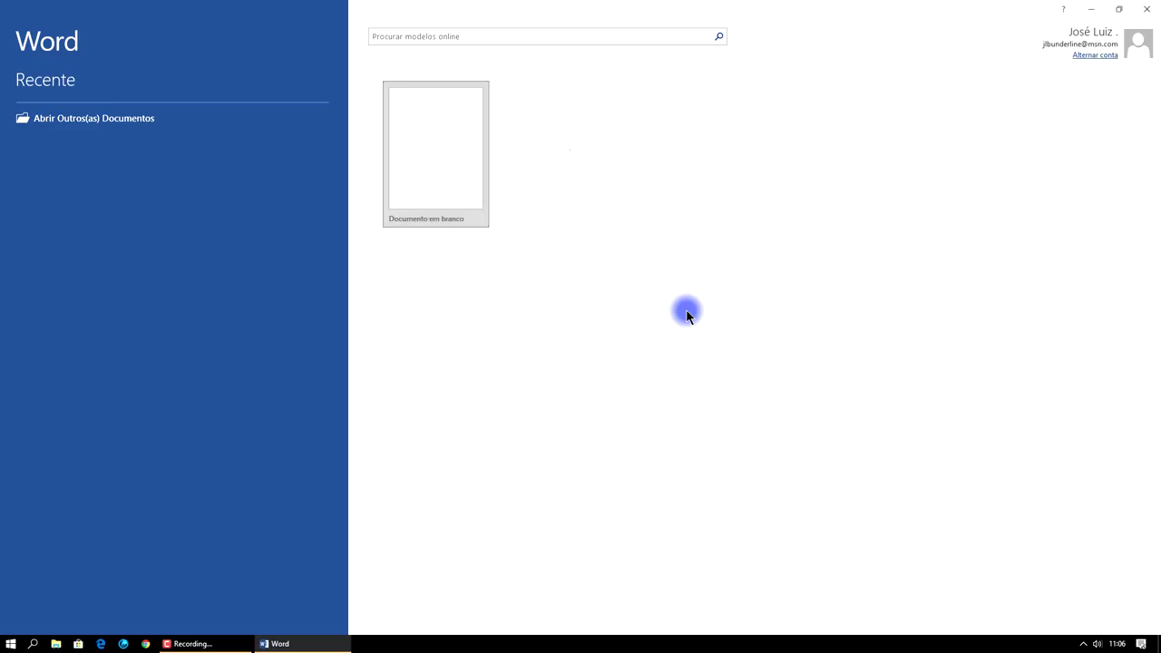
Create a blank document and apply the orange outlined Text Effects style
left_click(463, 139)
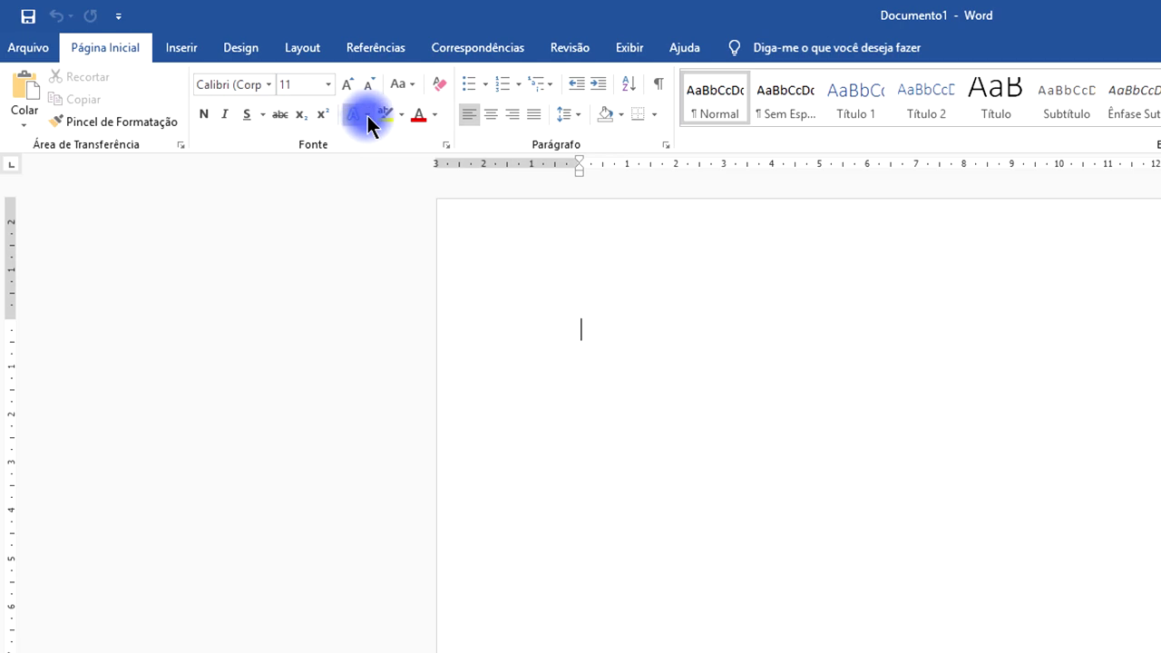
left_click(368, 115)
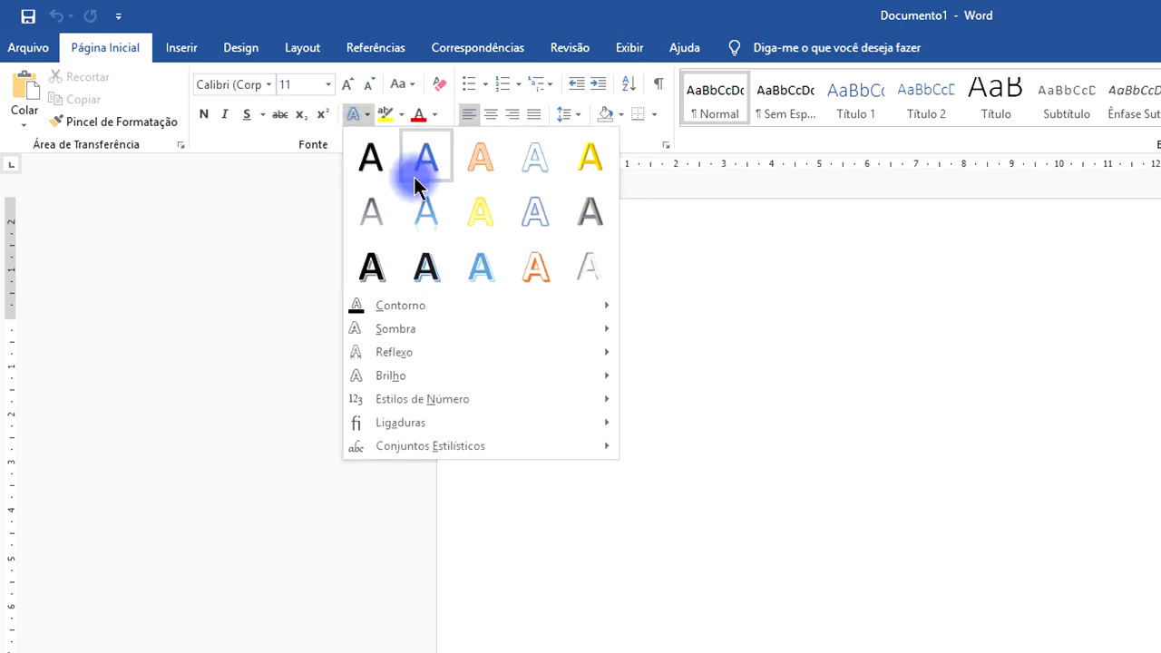
left_click(534, 270)
type("Efeitos usados para capas")
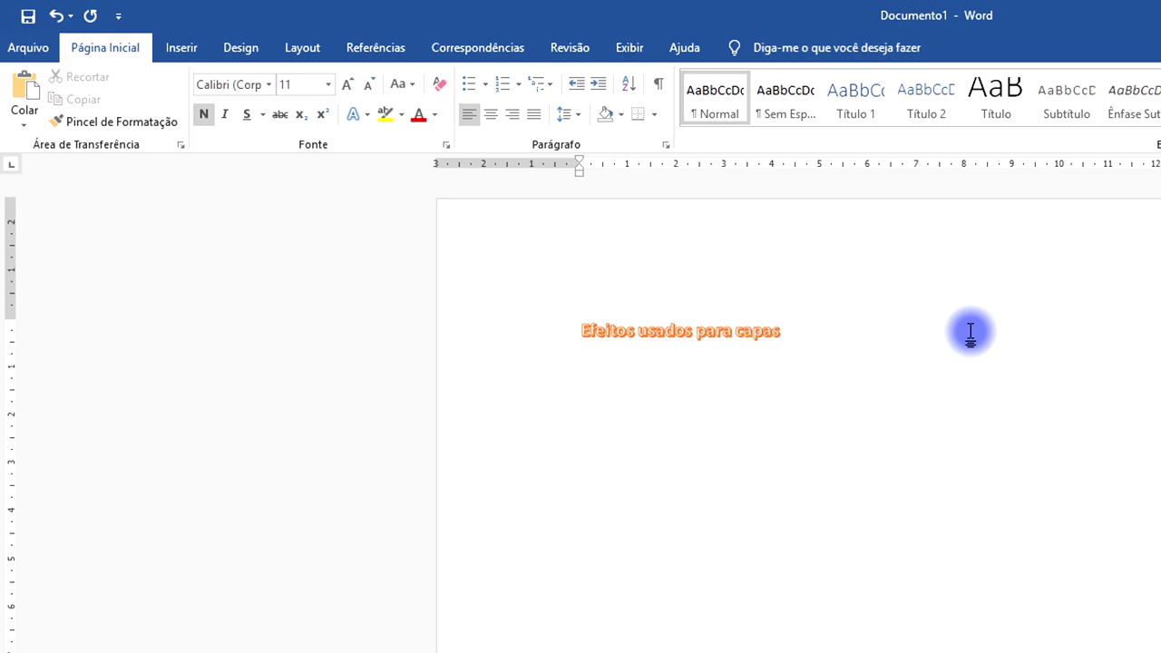
Clear the old title text and select the new 'Trabalho de Word' line
key("ctrl+a")
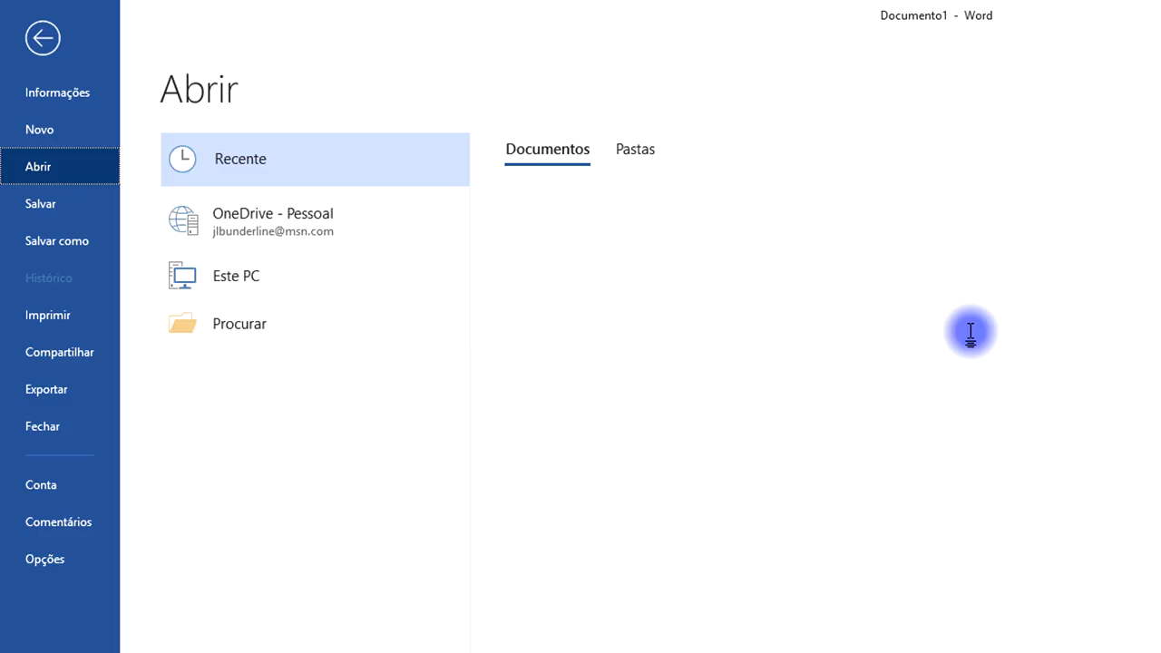
key("Escape")
key("ctrl+t")
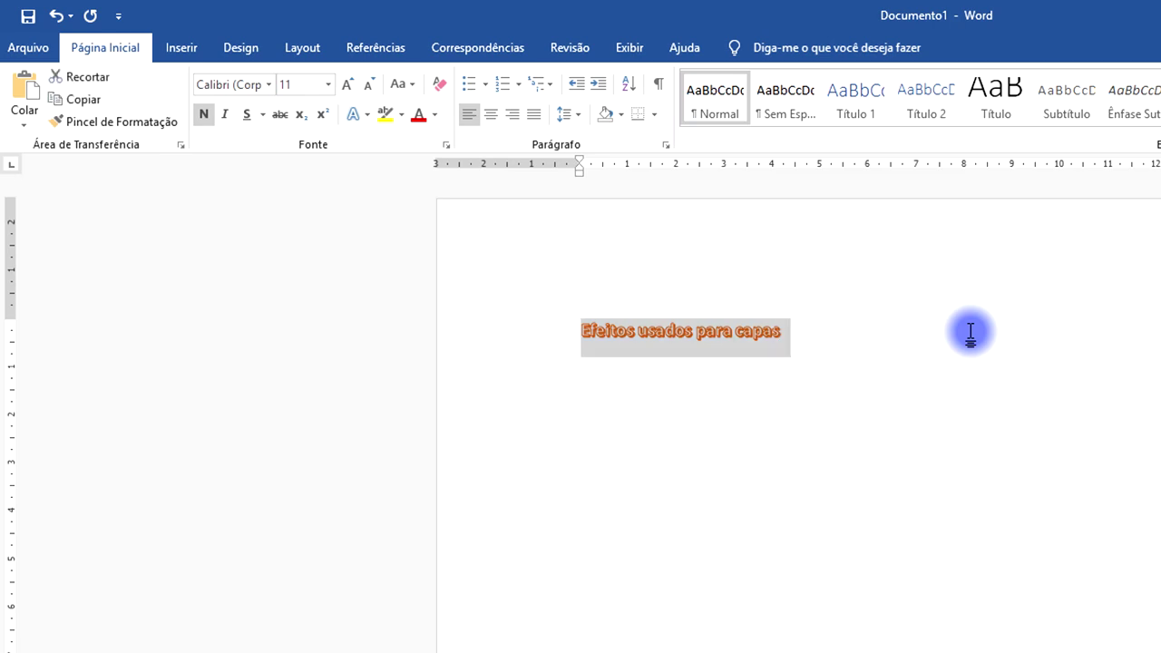
key("Delete")
type("Trabalho de Word")
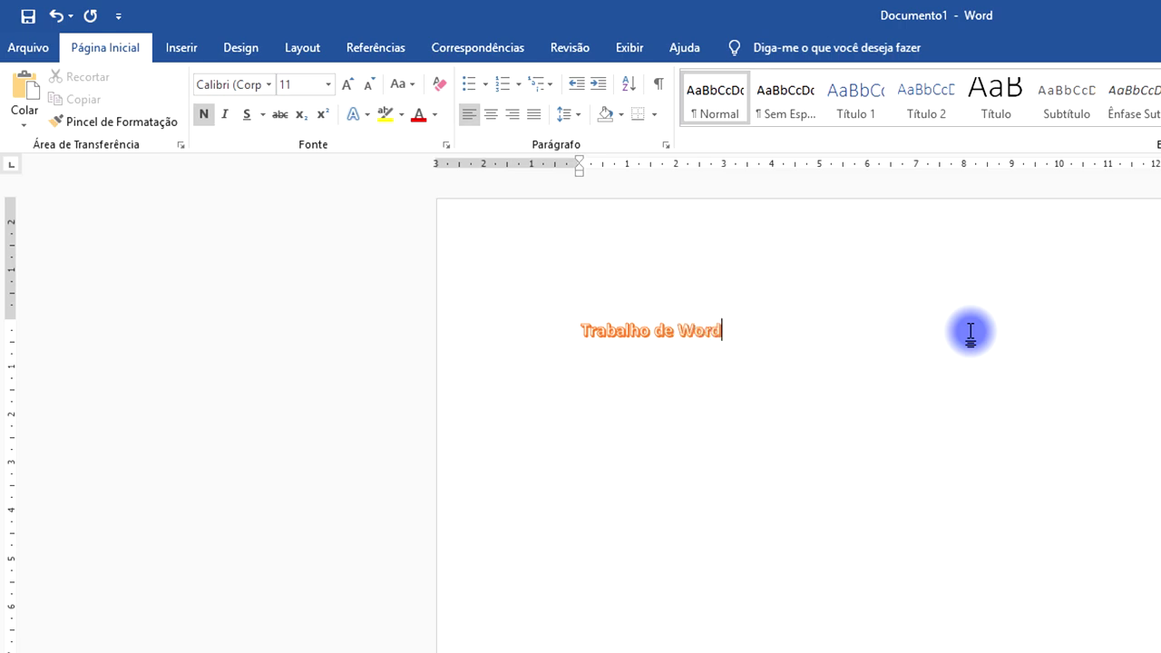
left_click_drag(731, 332, 570, 331)
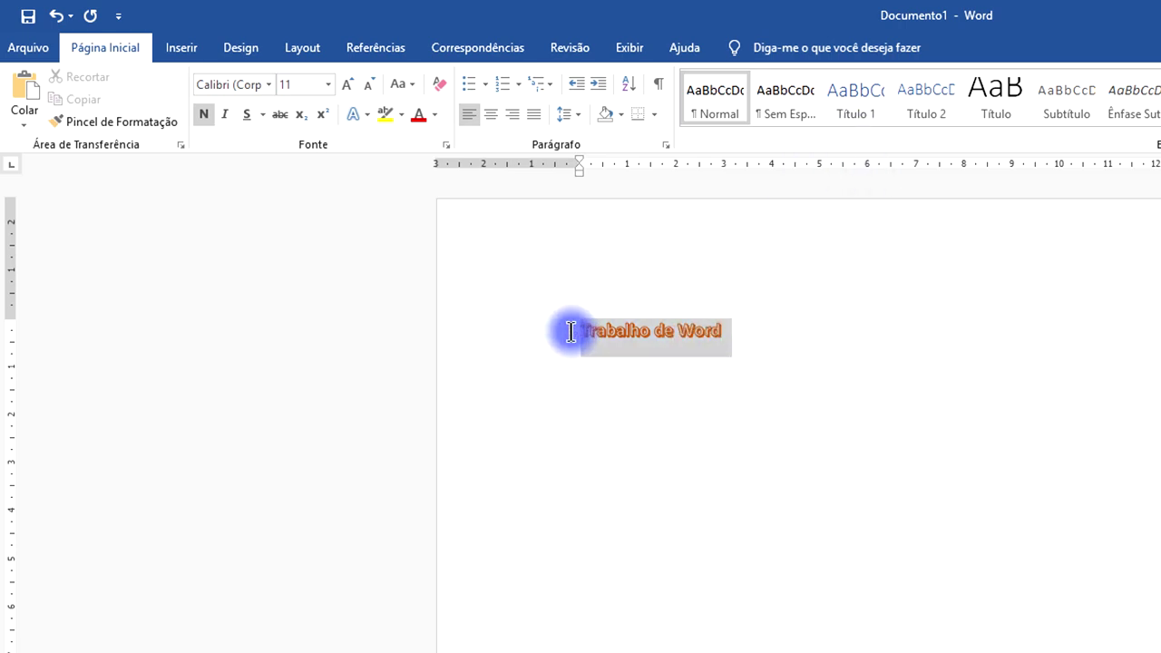
Set the title to 72 pt and centre it on the page
left_click(699, 272)
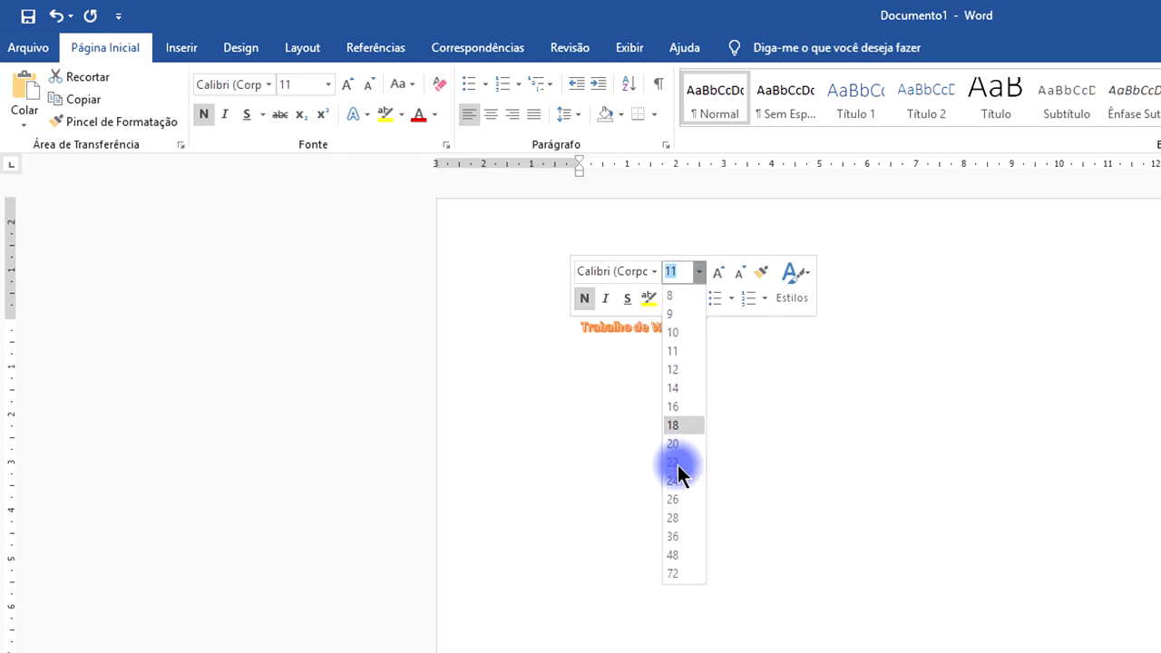
left_click(679, 573)
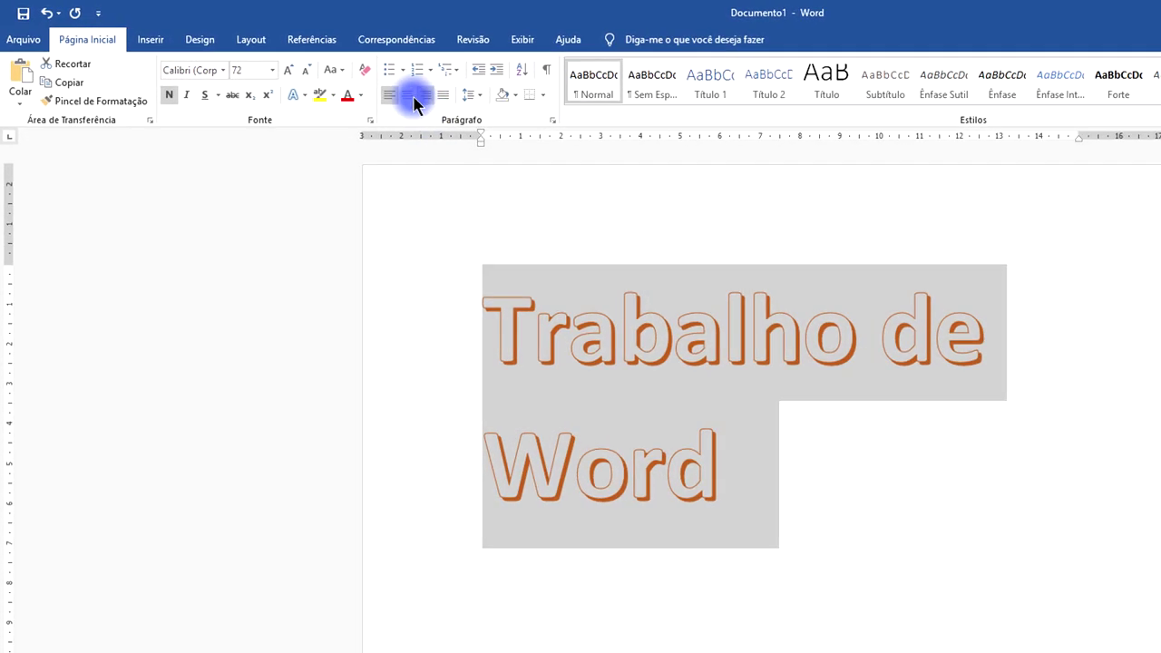
left_click(408, 94)
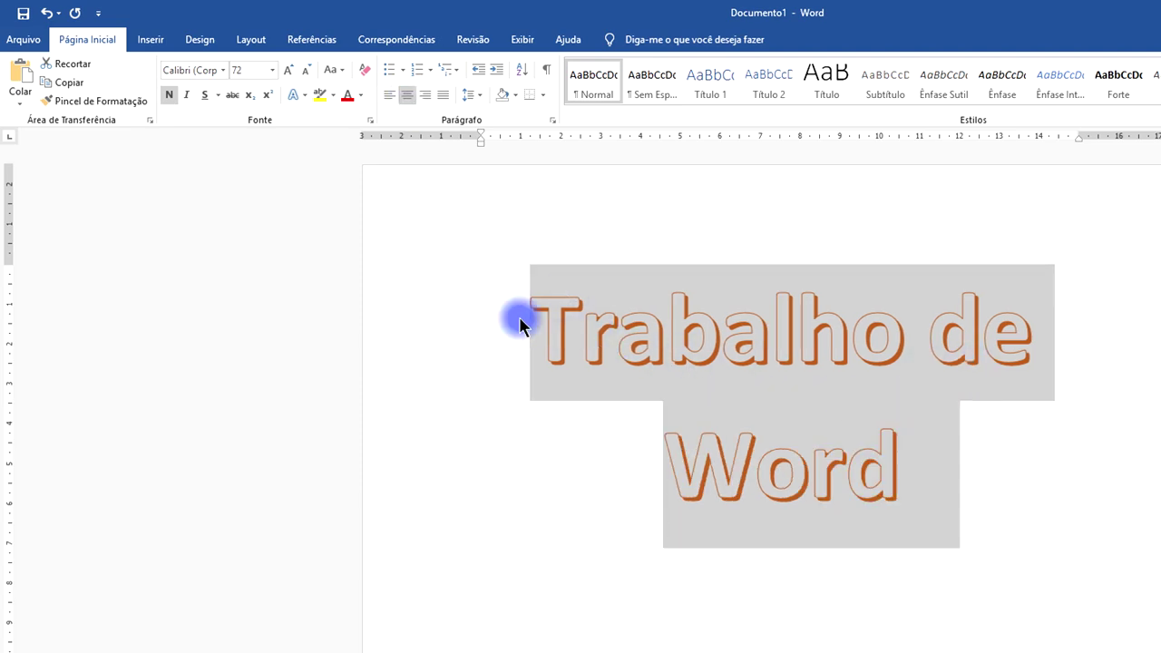
left_click(522, 325)
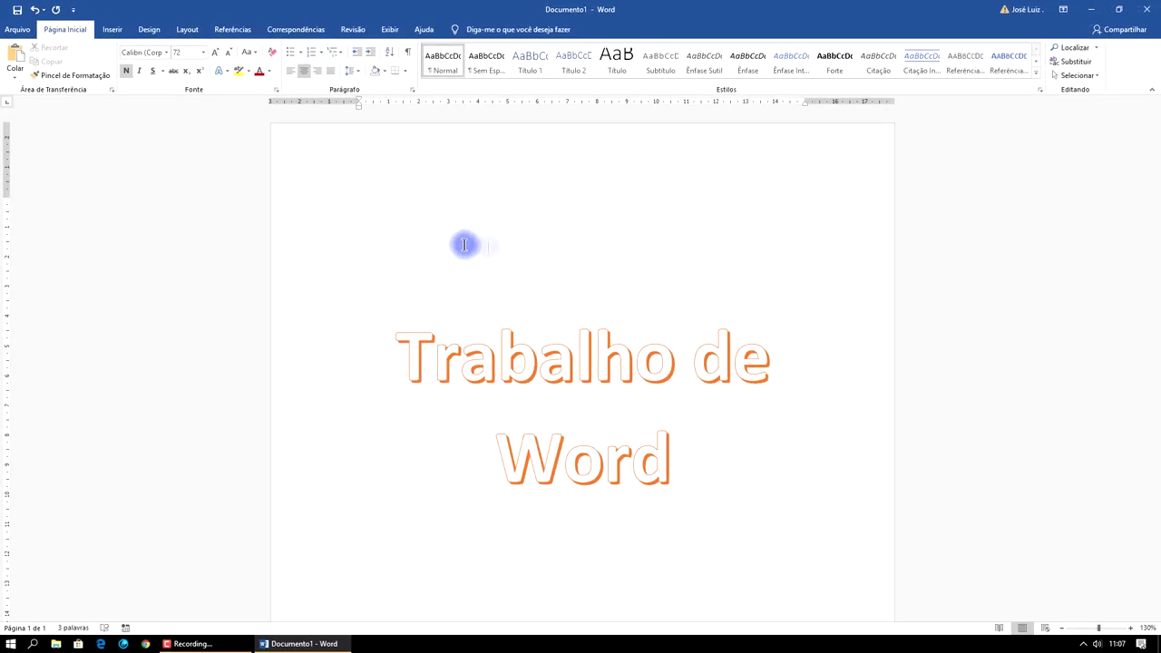
Zoom out to view the whole page and select the entire title
left_click(1061, 627)
left_click(1061, 628)
left_click(1062, 627)
left_click(1061, 628)
left_click(1061, 628)
left_click(1061, 627)
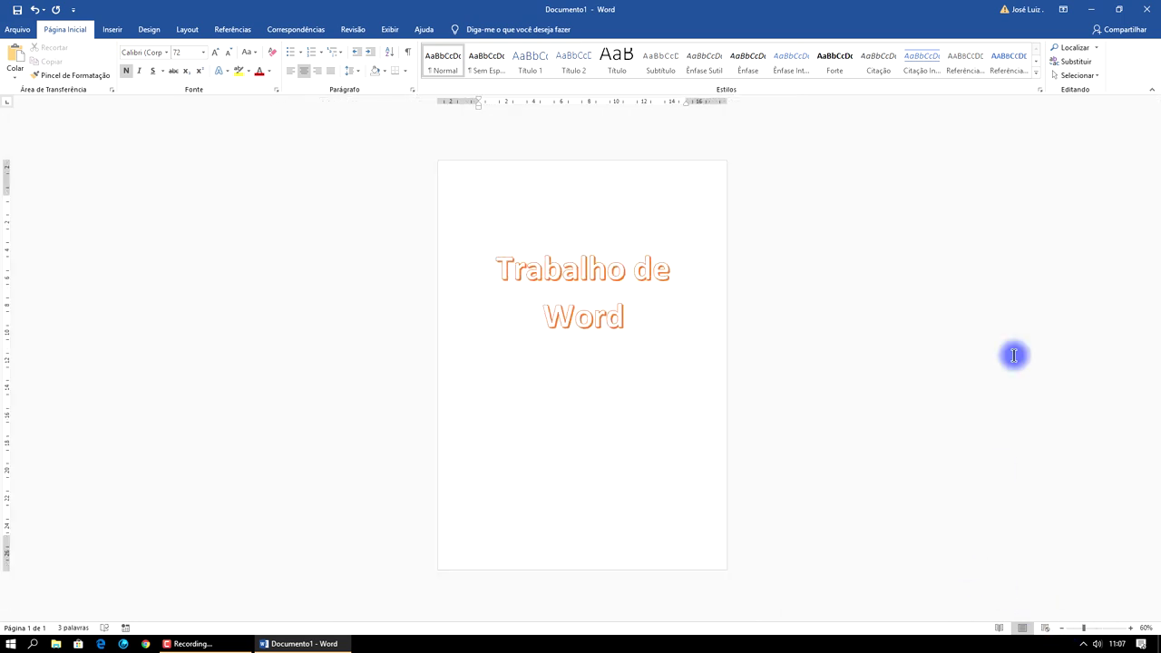
key("Return")
key("Return")
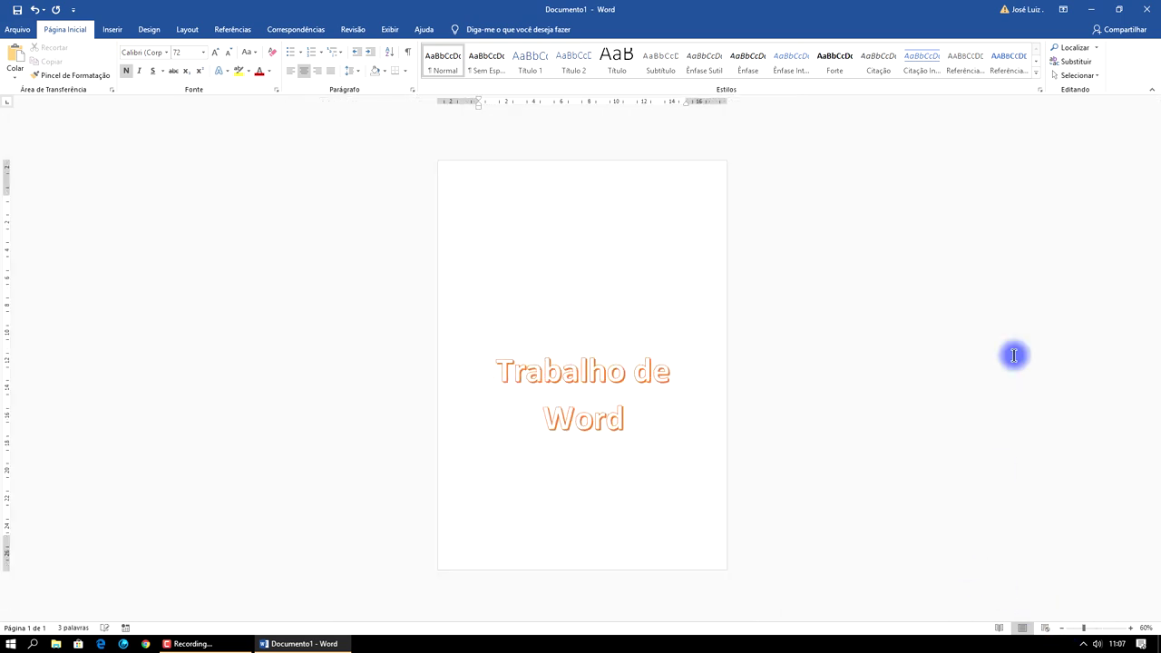
key("BackSpace")
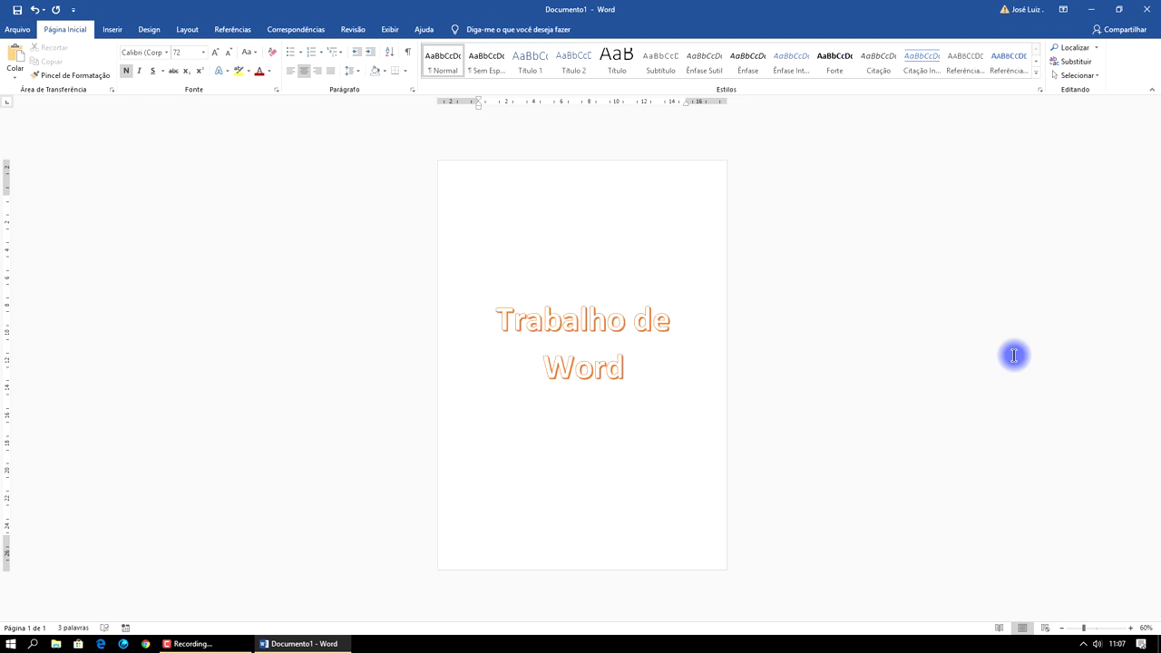
key("Return")
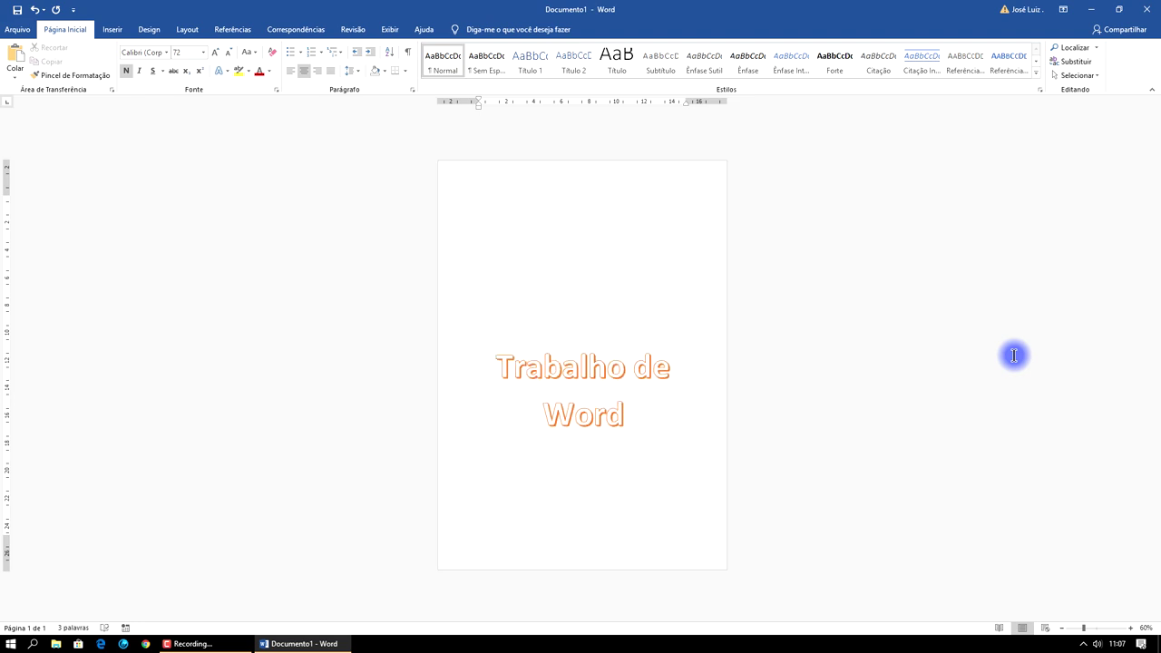
key("BackSpace")
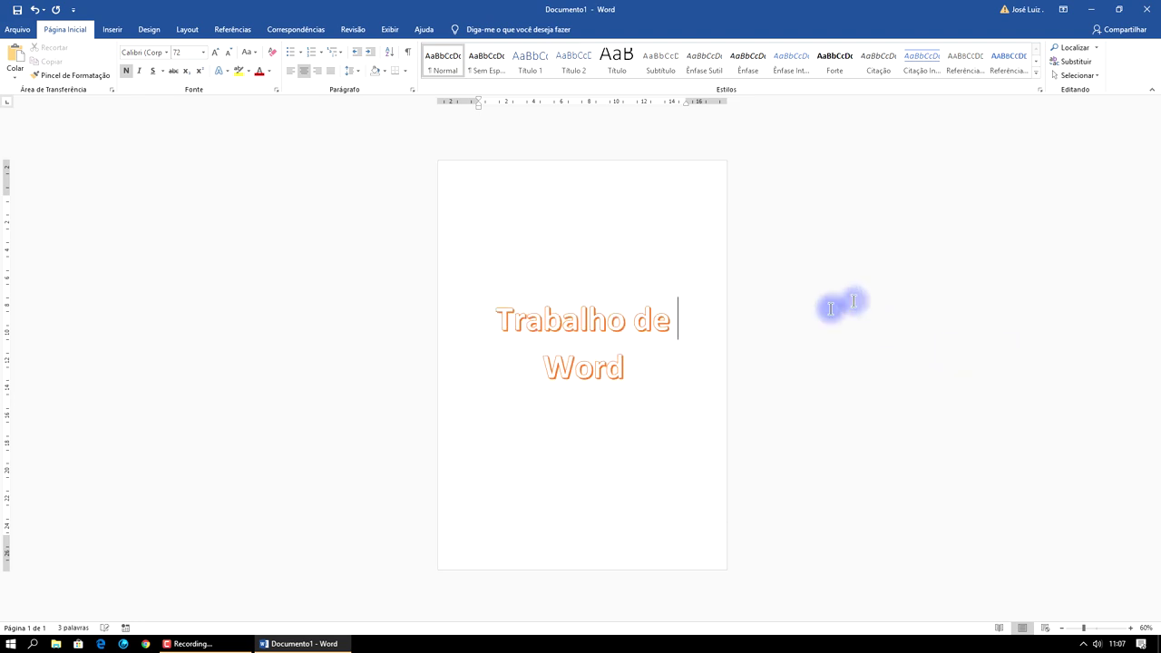
double_click(589, 367)
triple_click(490, 319)
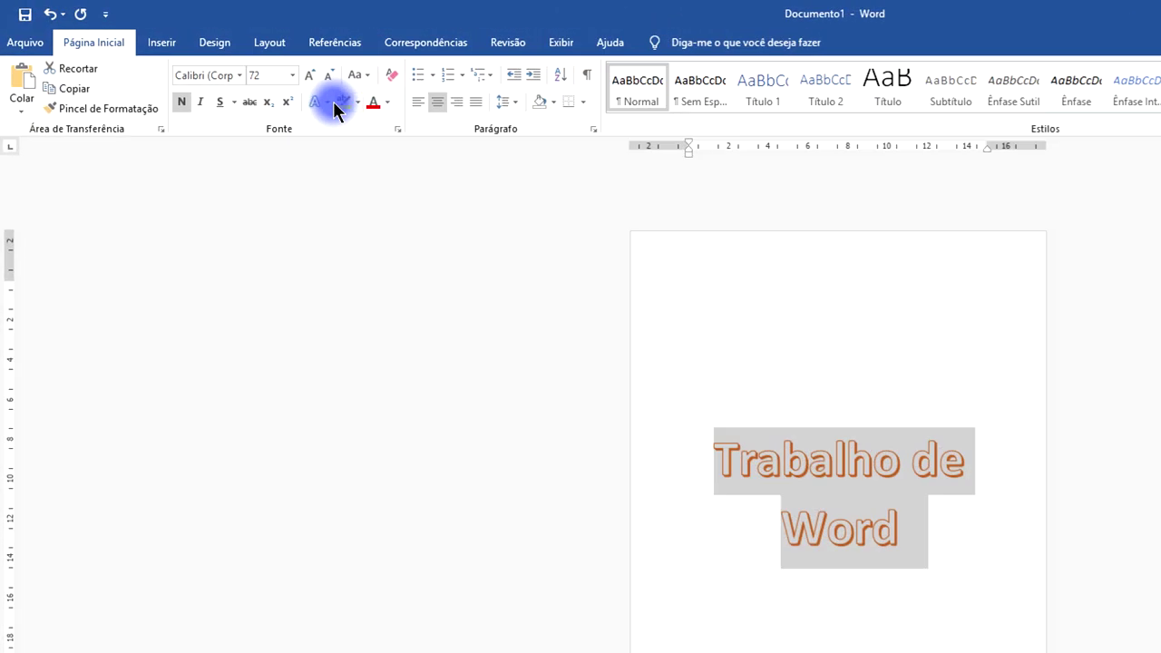
Apply the white-fill orange-outline style and make the outline a long-dash line
left_click(330, 102)
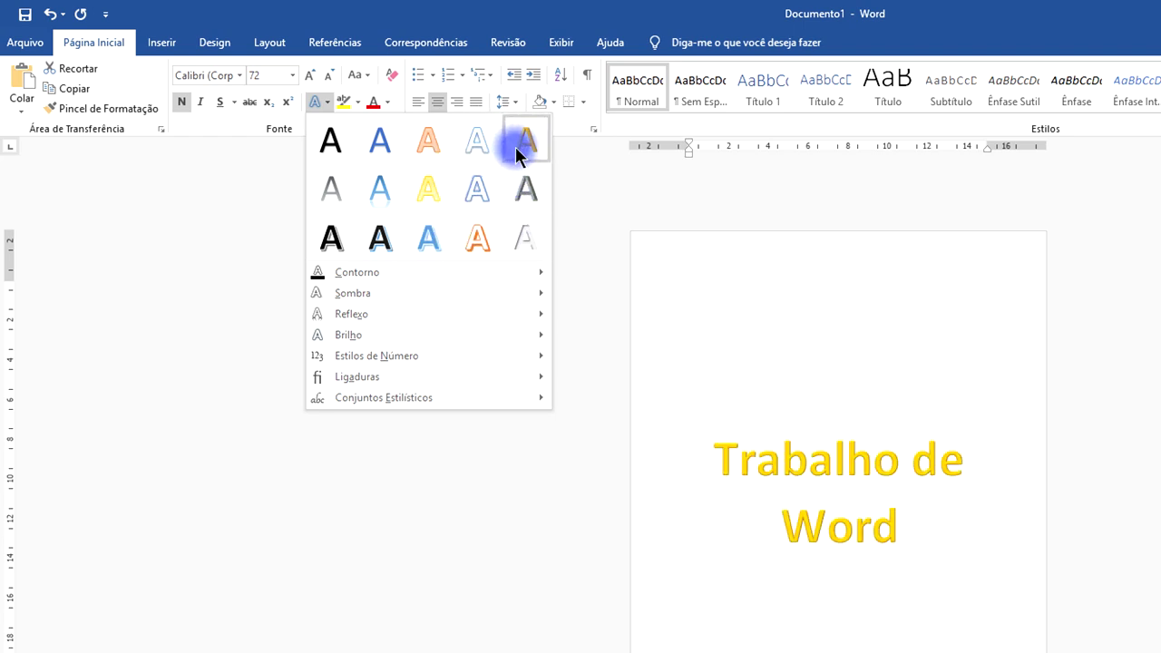
left_click(485, 240)
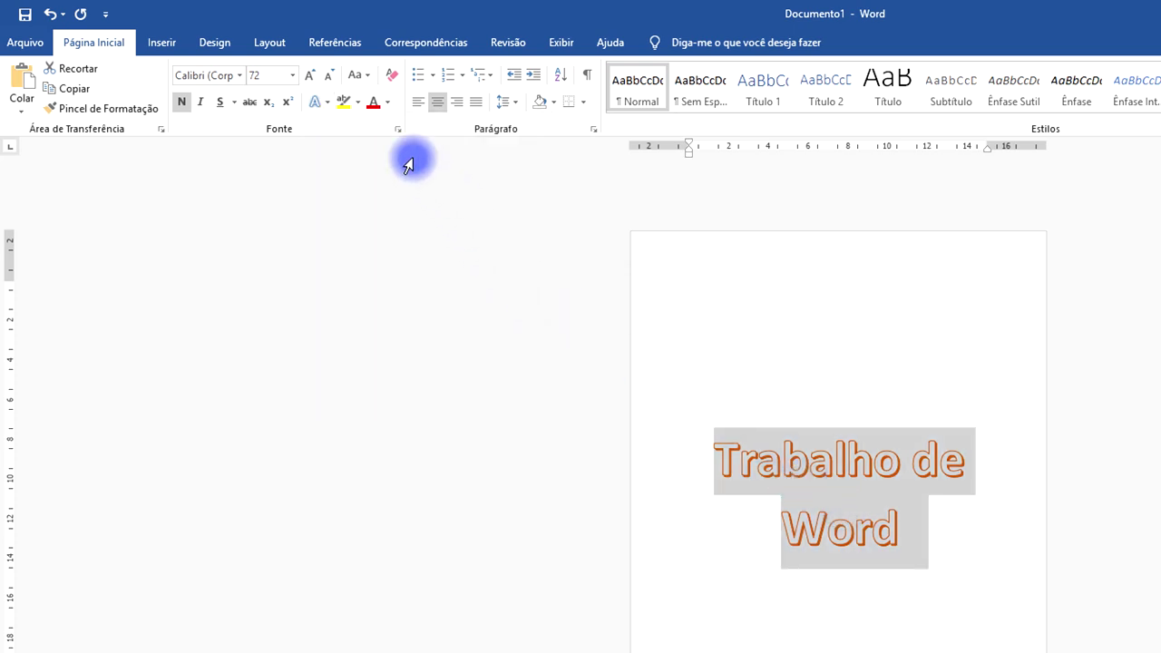
left_click(327, 101)
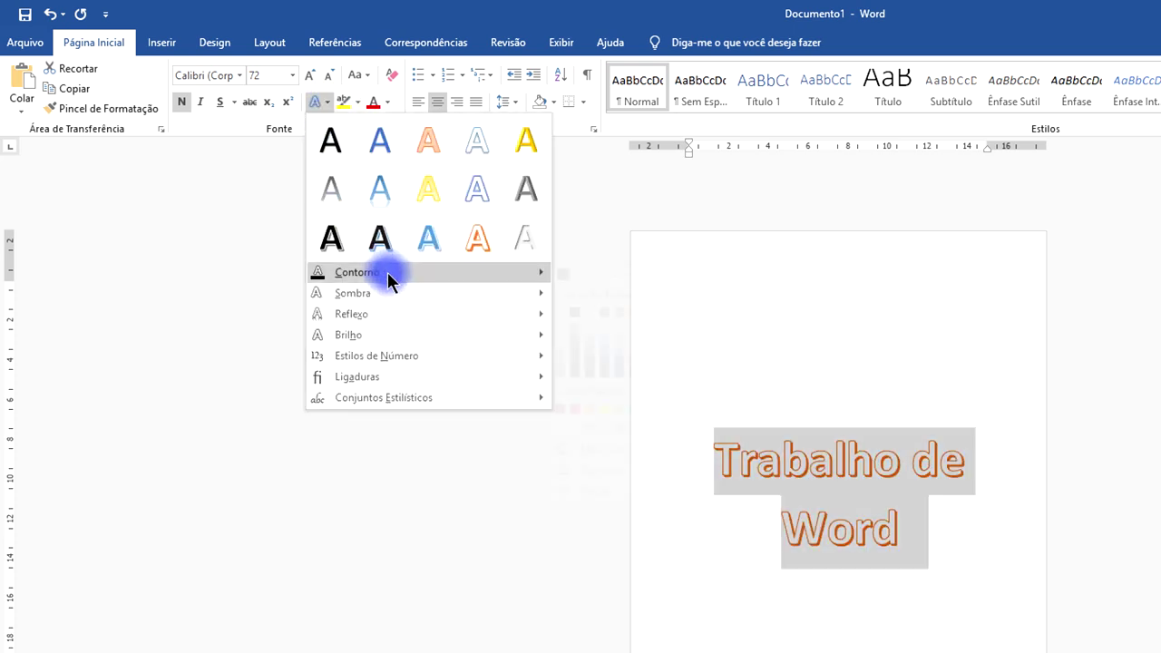
mouse_move(389, 278)
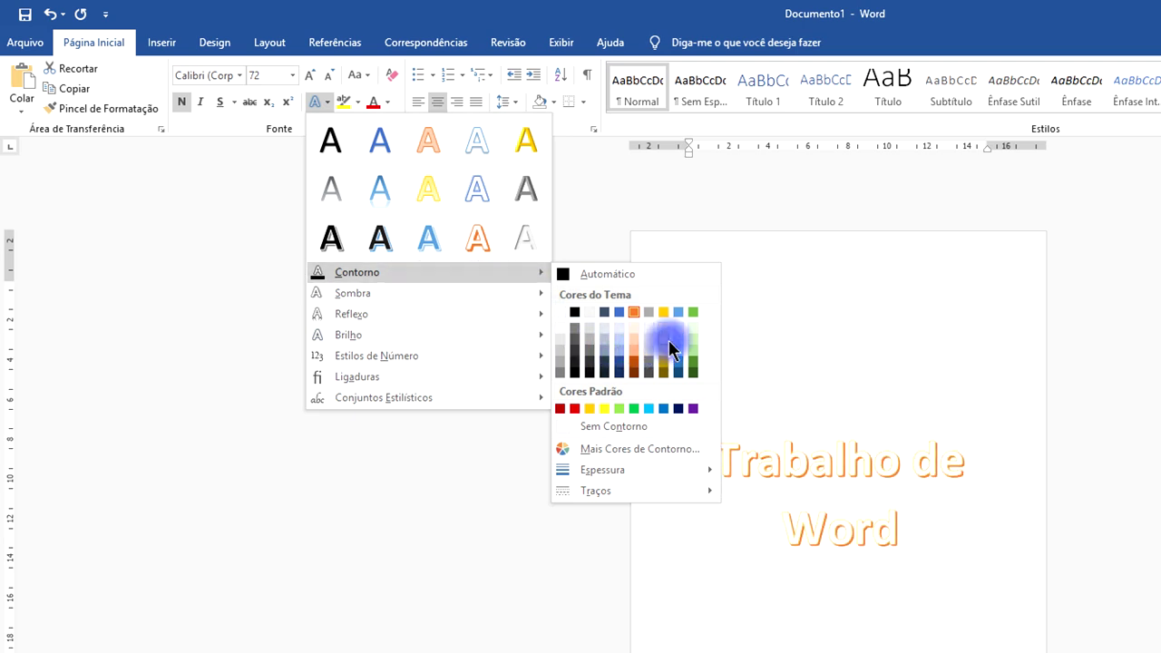
mouse_move(686, 474)
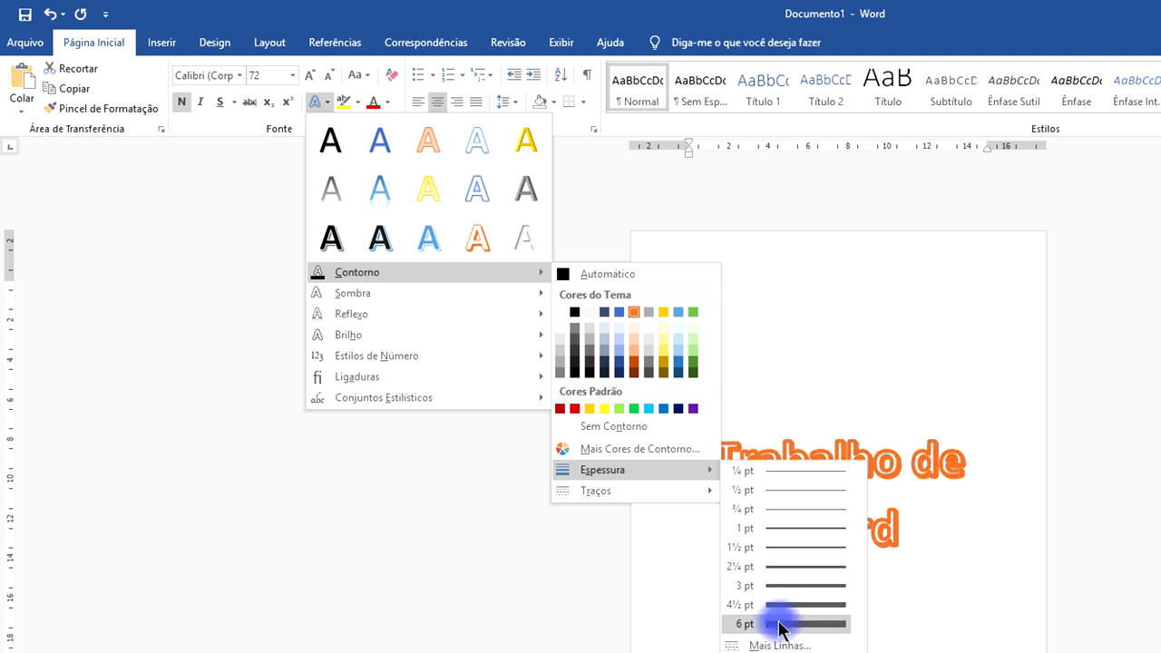
mouse_move(638, 492)
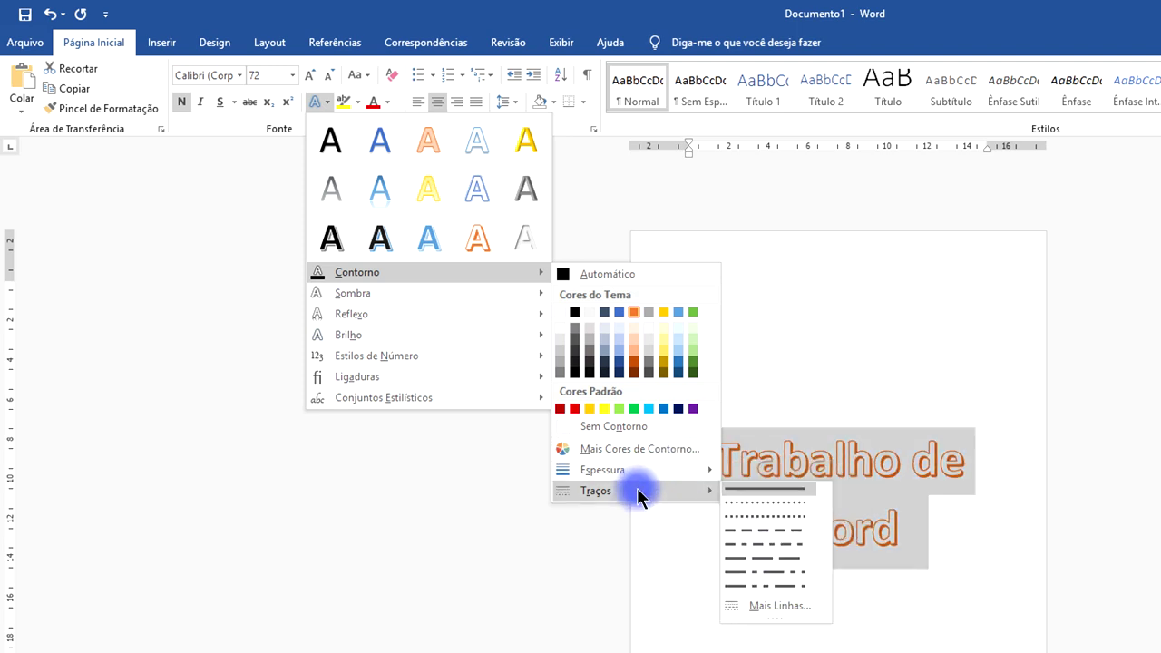
left_click(789, 560)
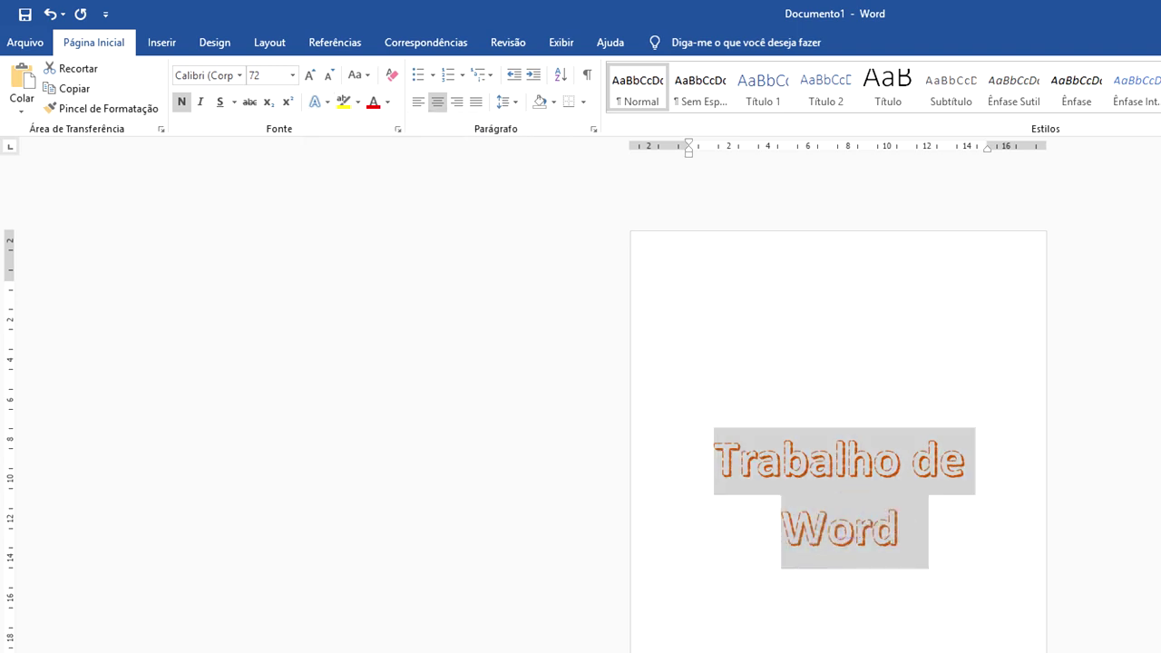
Deselect the title, then select both of its lines
scroll(843, 490, "up", 10, "ctrl")
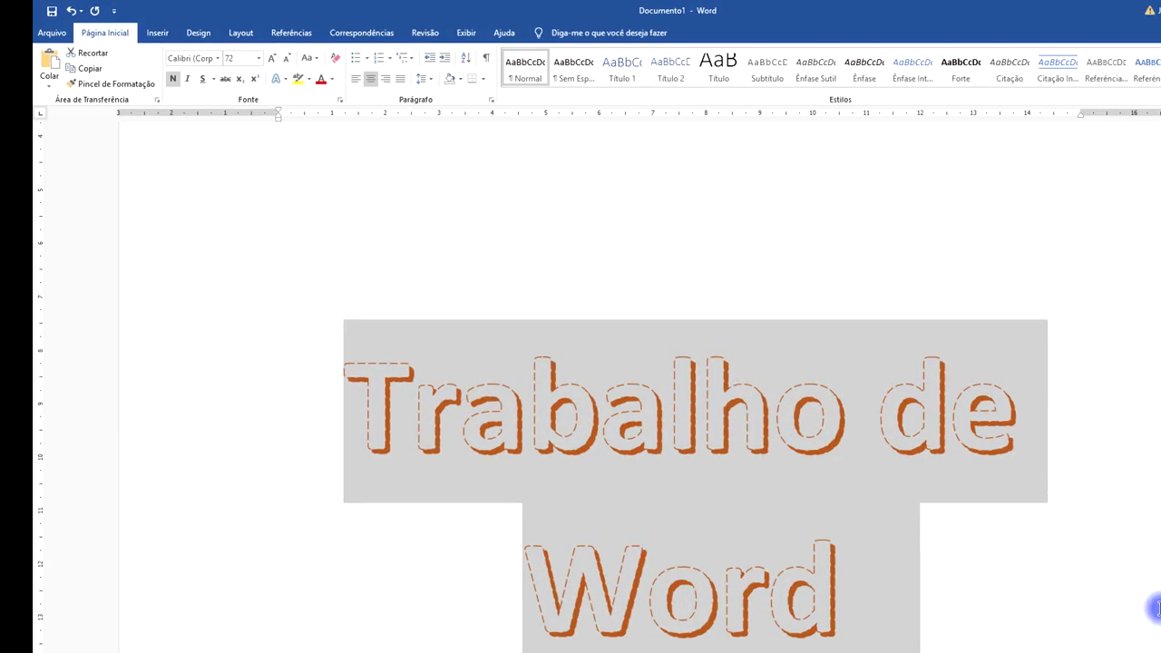
left_click(1153, 607)
scroll(901, 433, "down", 2)
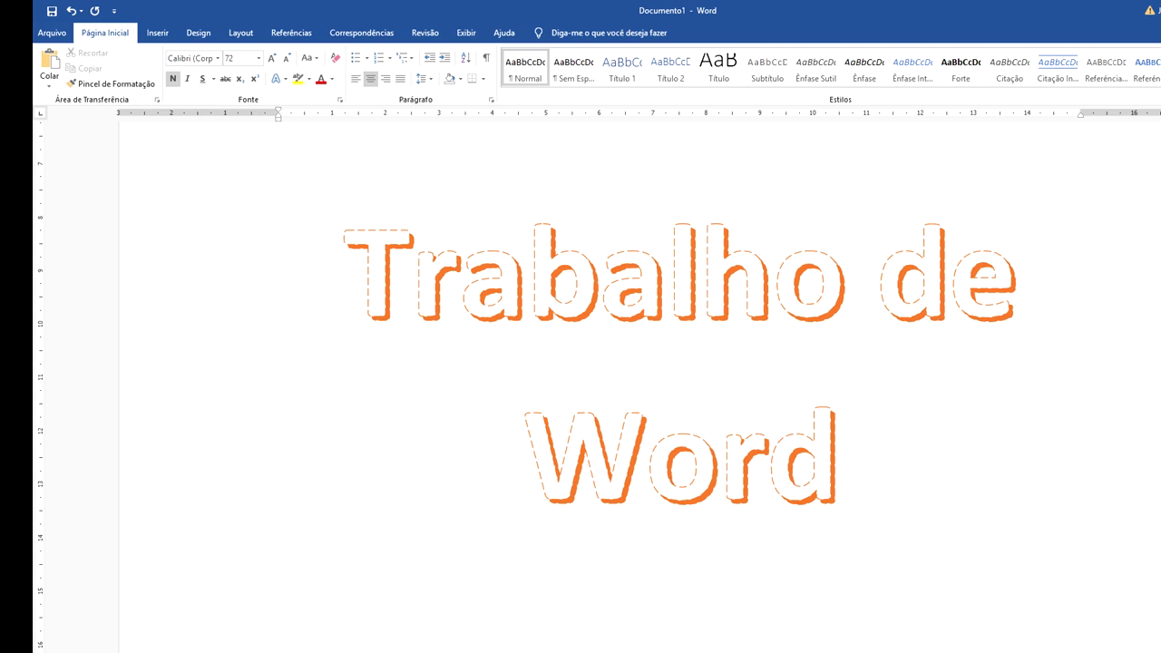
scroll(680, 381, "down", 10, "ctrl")
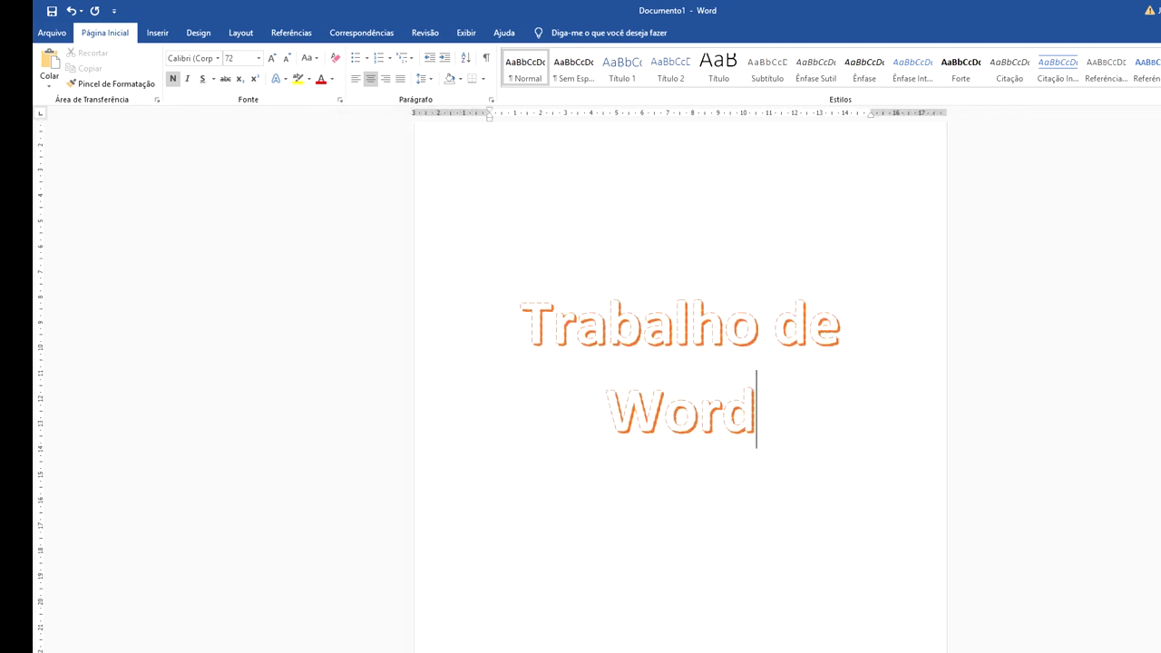
left_click_drag(753, 409, 521, 311)
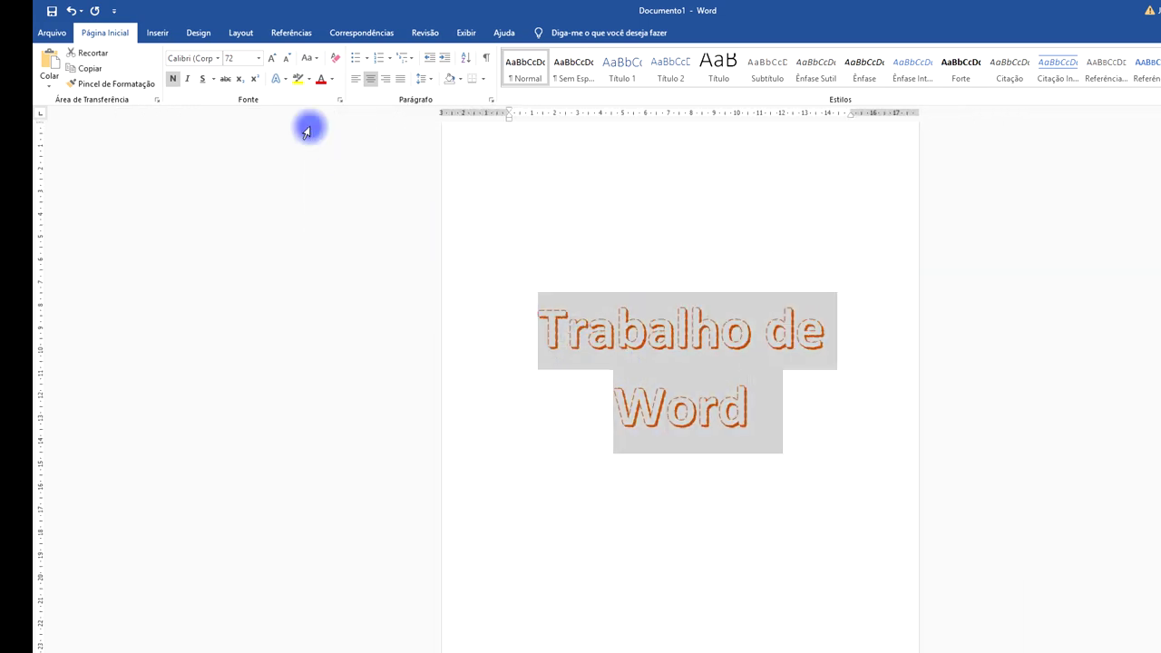
Browse the title's text effects, closing them without adding a reflection
left_click(287, 81)
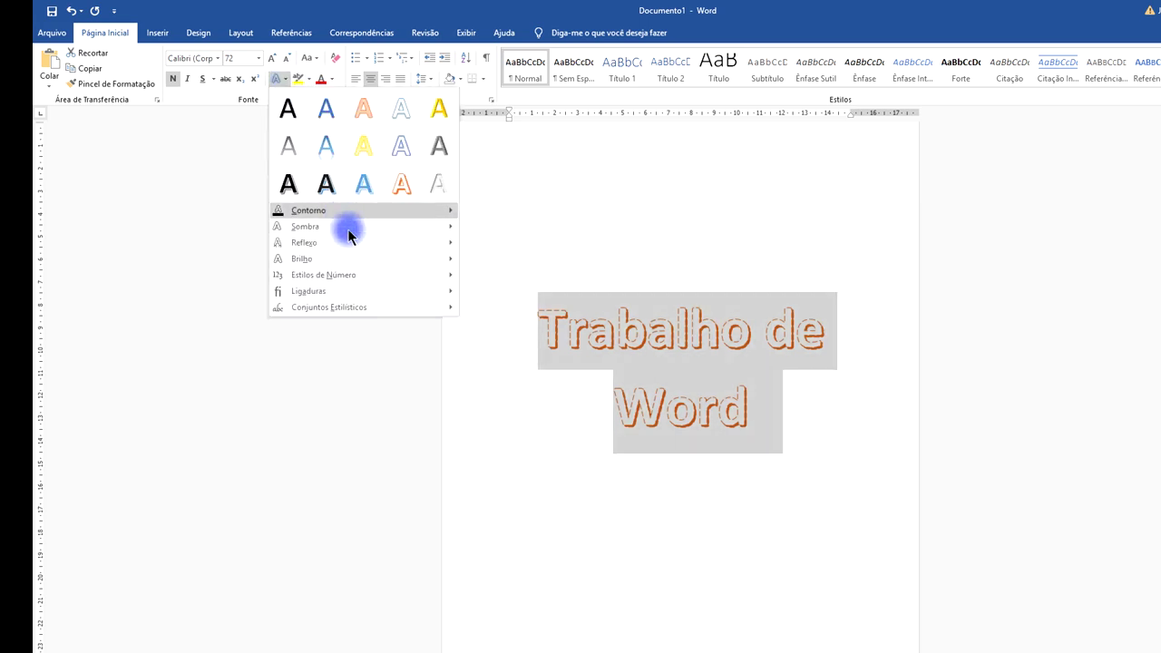
mouse_move(350, 234)
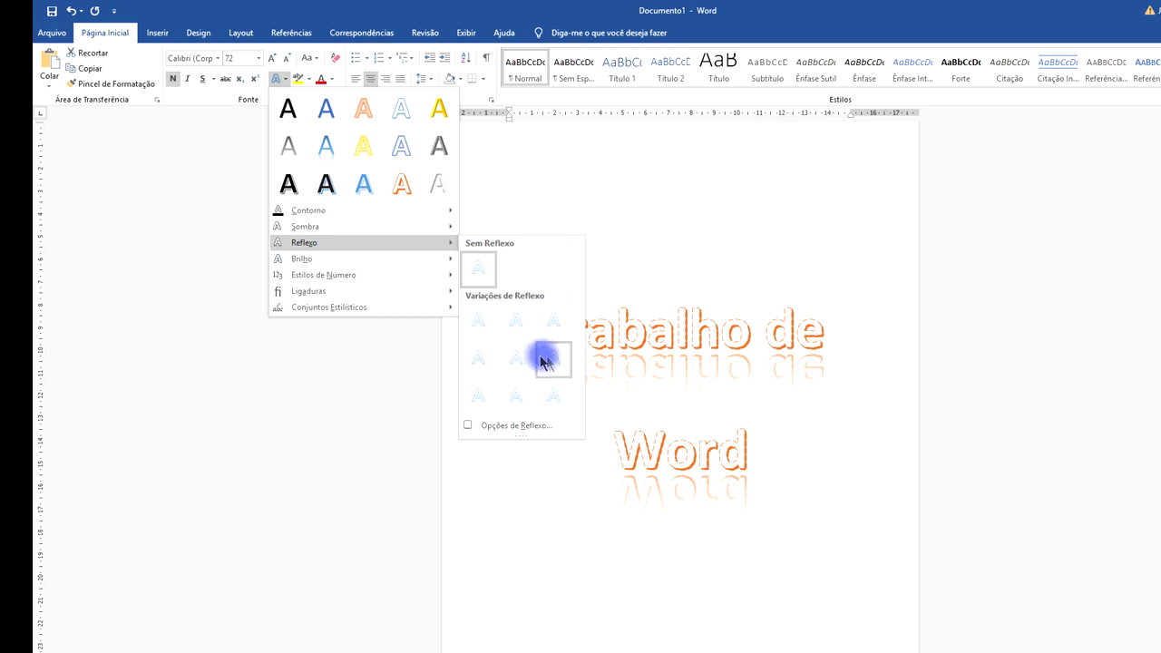
left_click(860, 409)
left_click(798, 425)
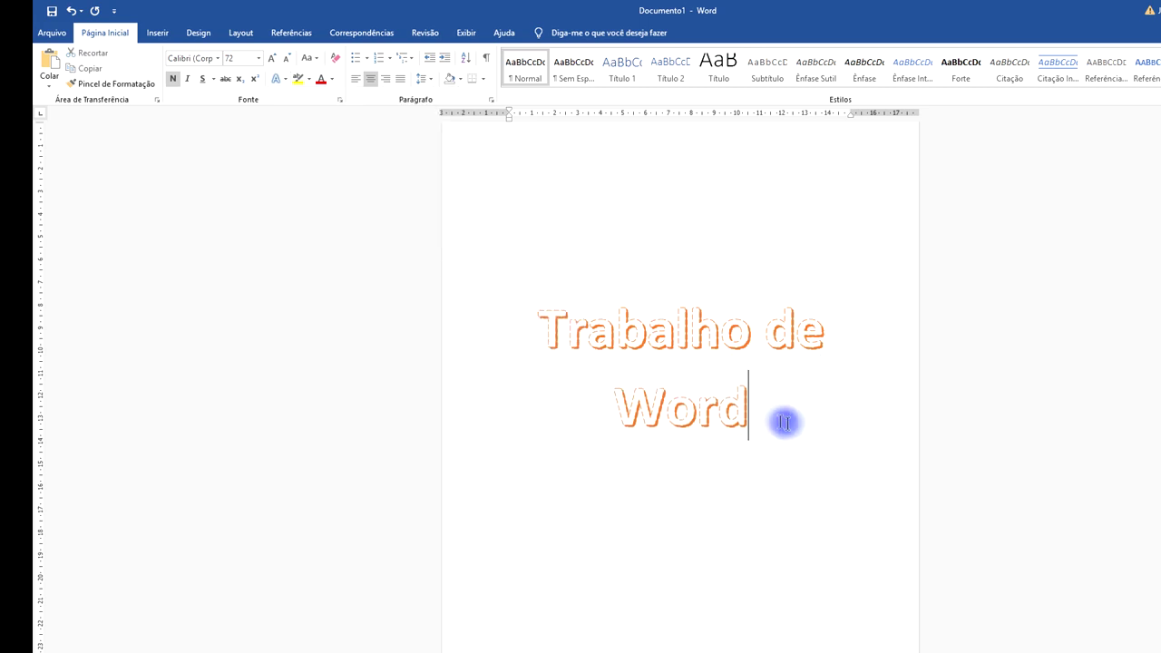
Remove the blank lines above the title and re-centre both title lines
left_click(544, 328)
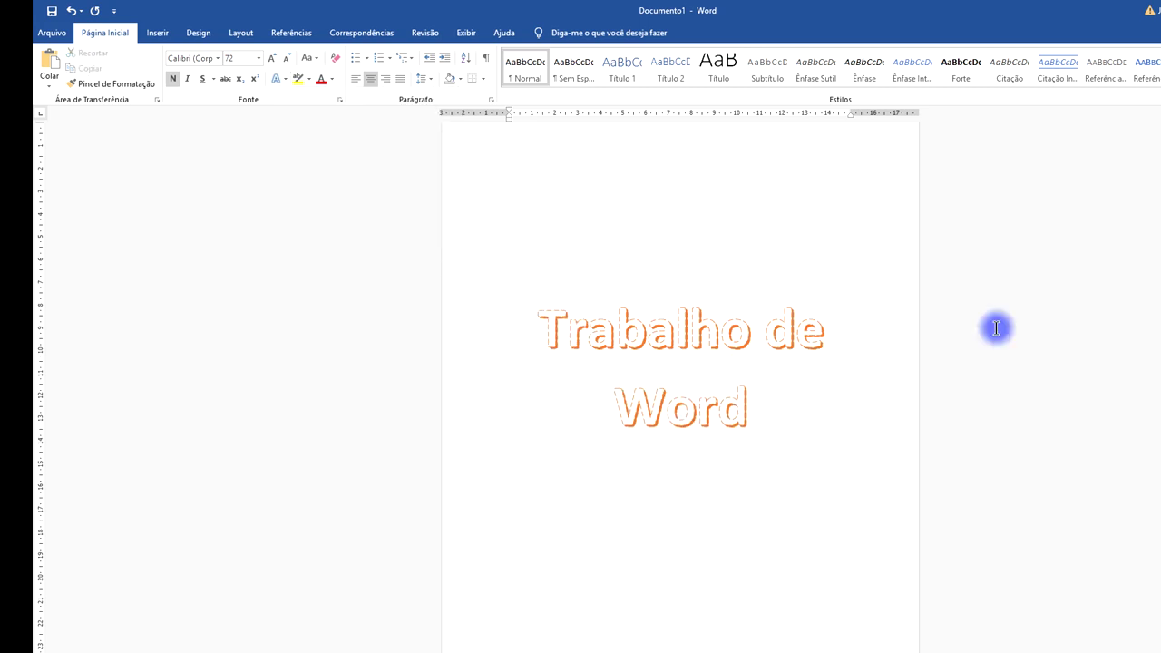
key("BackSpace")
key("BackSpace")
key("BackSpace")
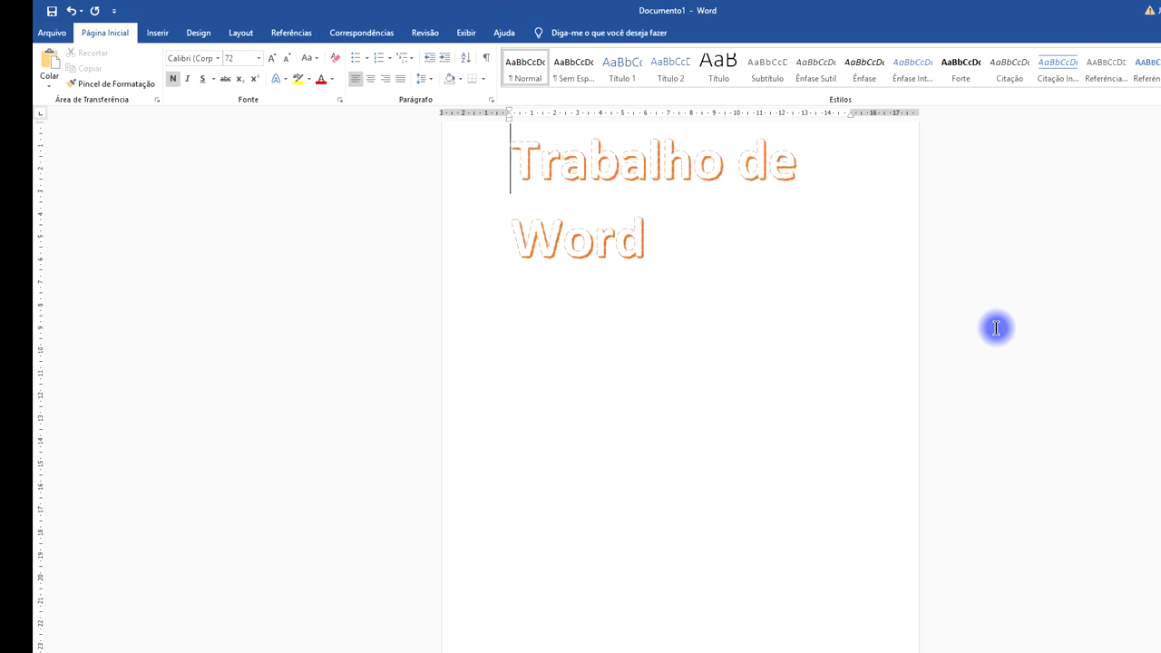
scroll(1047, 354, "up", 2)
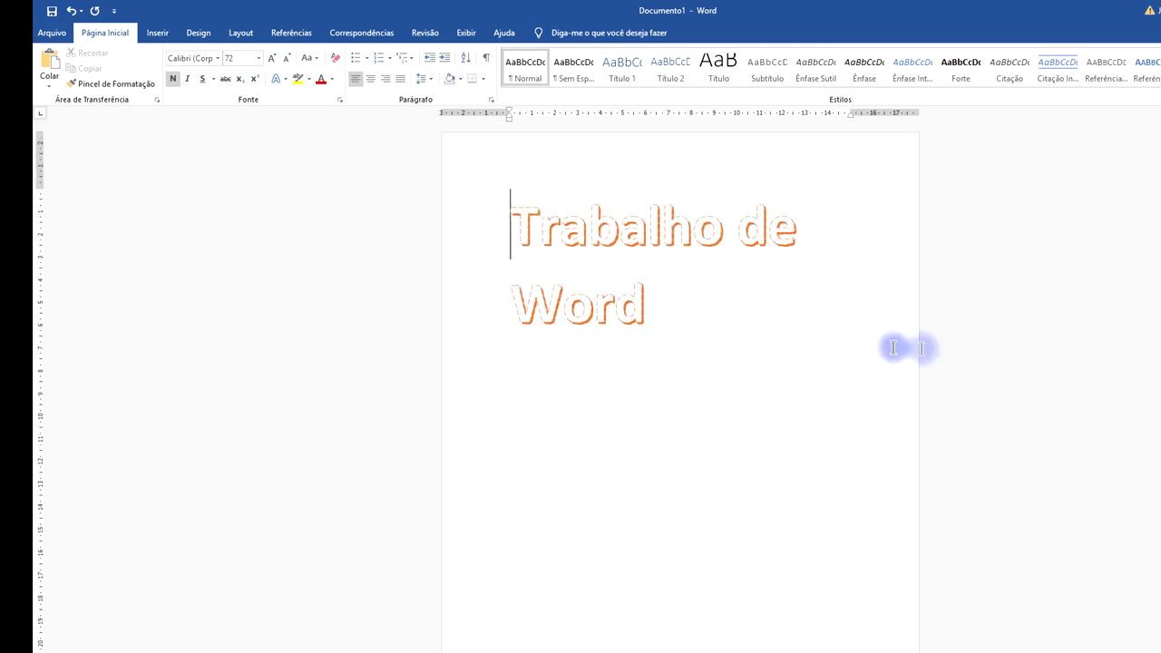
left_click_drag(728, 308, 454, 227)
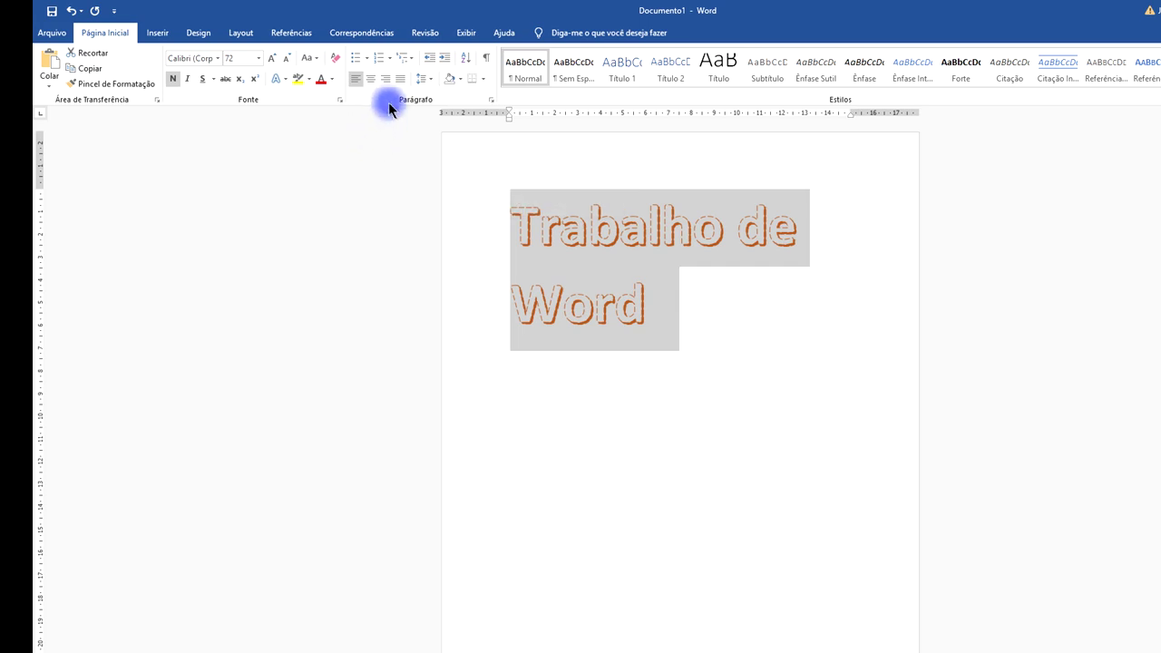
left_click(370, 79)
left_click(783, 306)
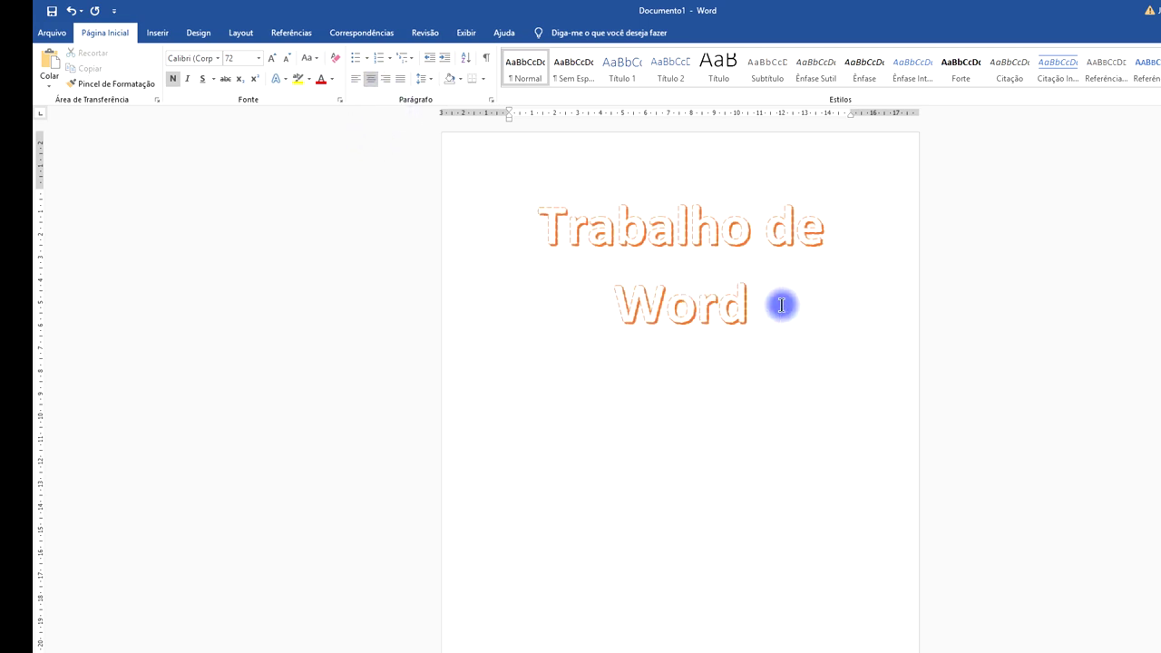
type("fffff")
key("BackSpace")
key("BackSpace")
key("BackSpace")
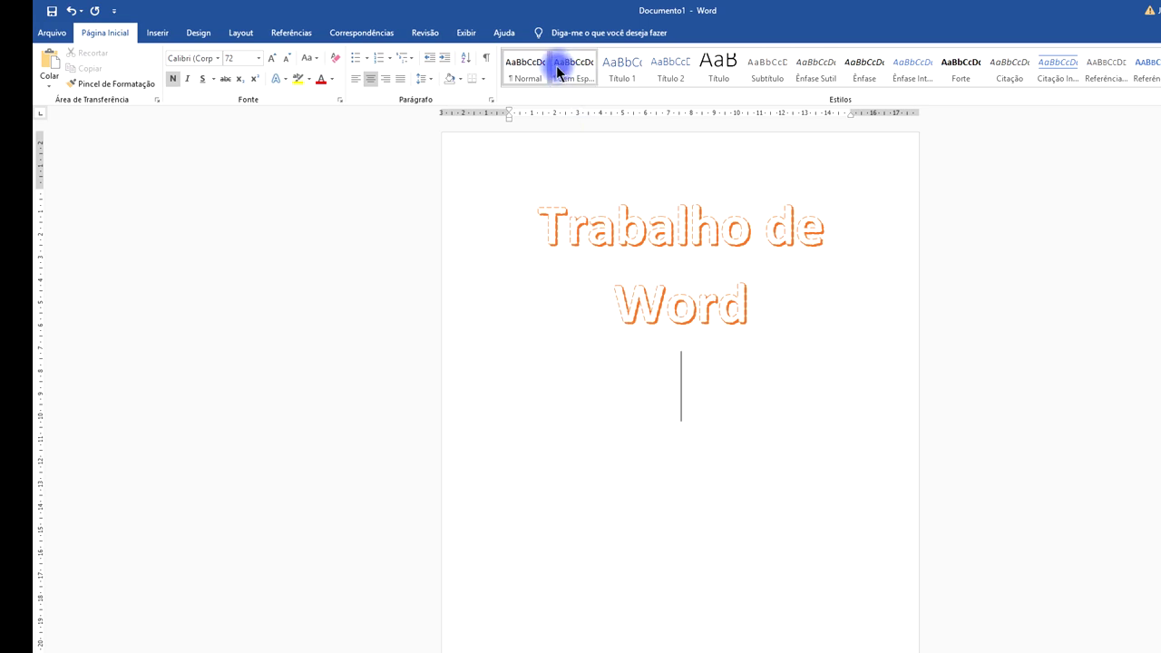
Apply Sem Espaçamento to the empty line and insert an orange outlined WordArt
left_click(522, 69)
left_click(580, 76)
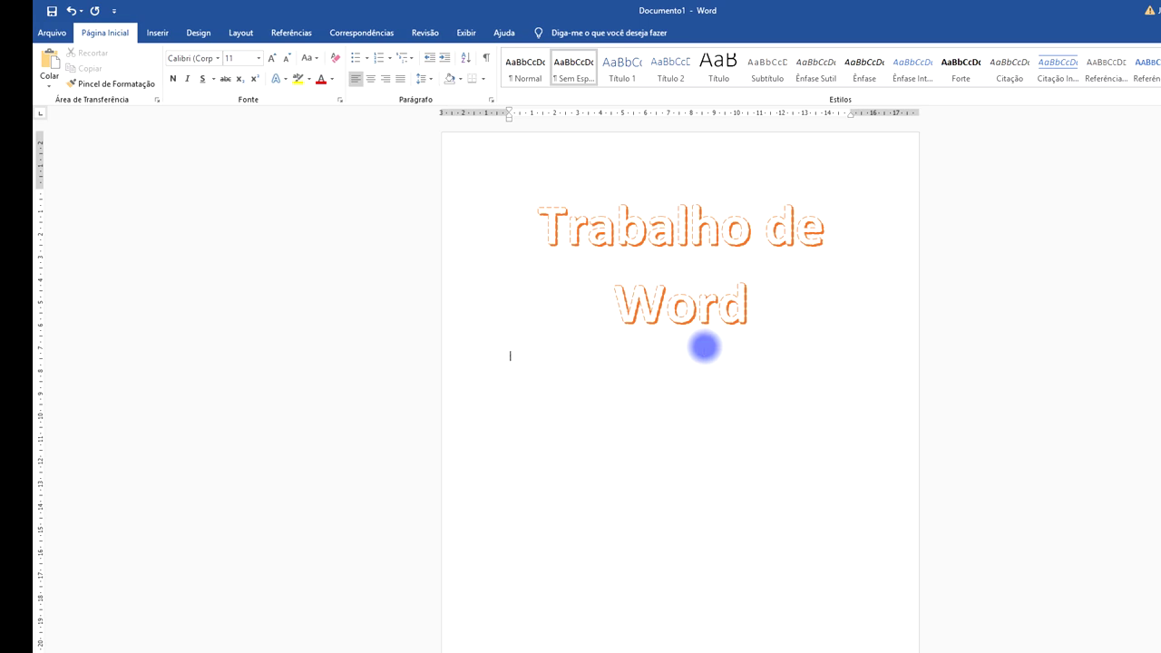
left_click(159, 33)
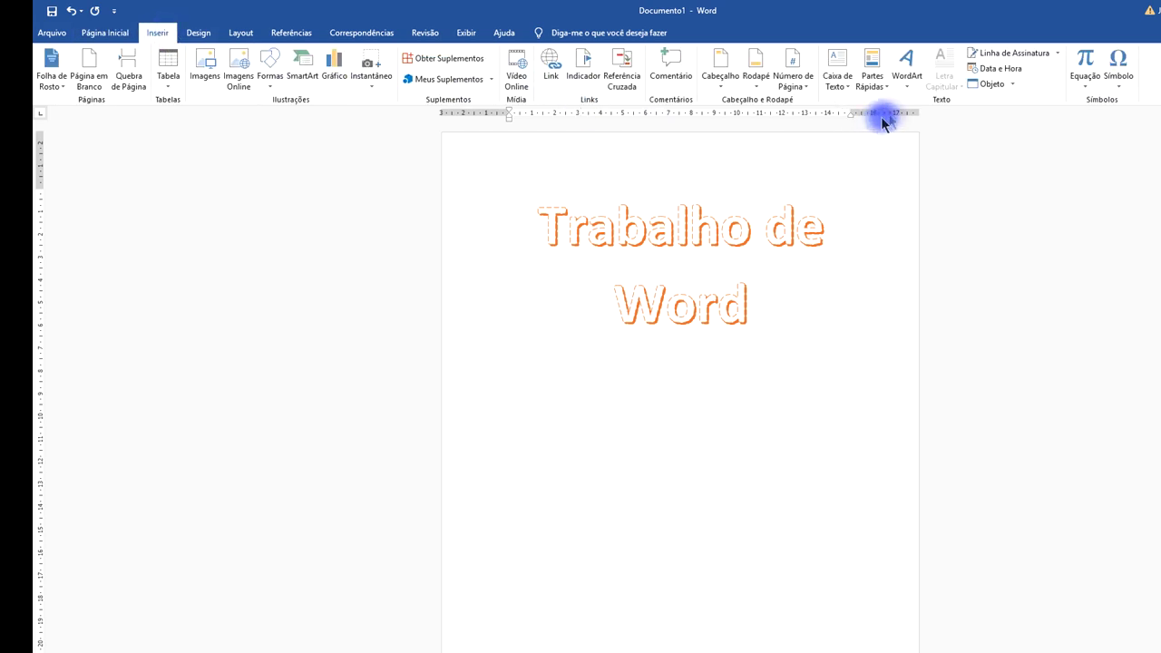
left_click(916, 88)
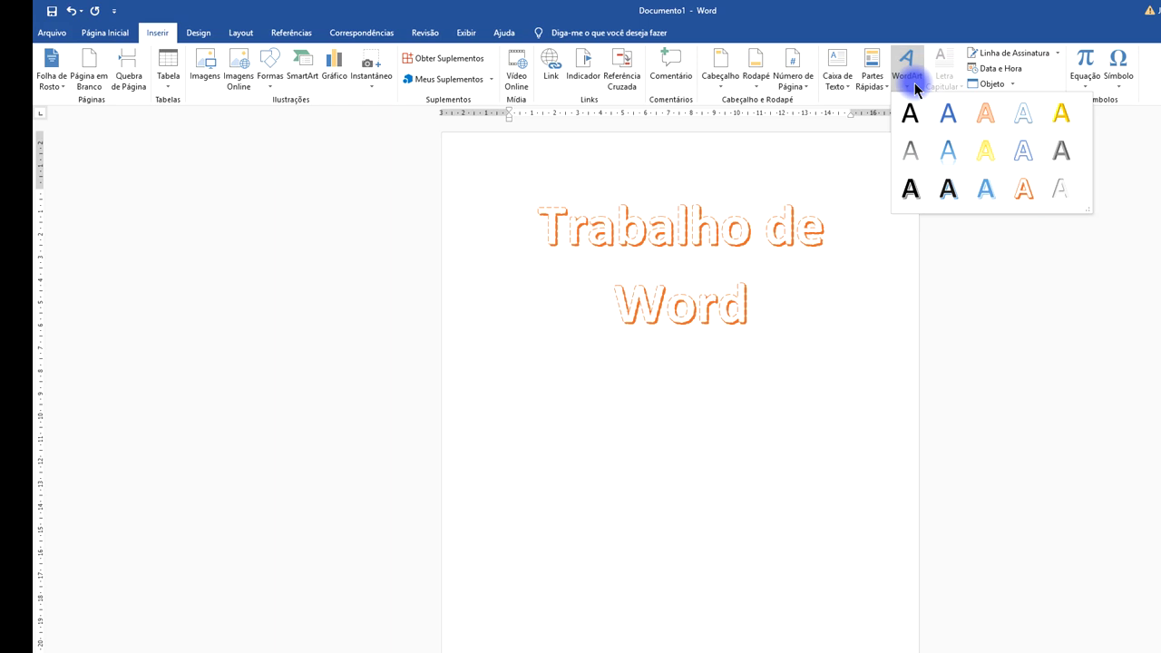
left_click(1025, 195)
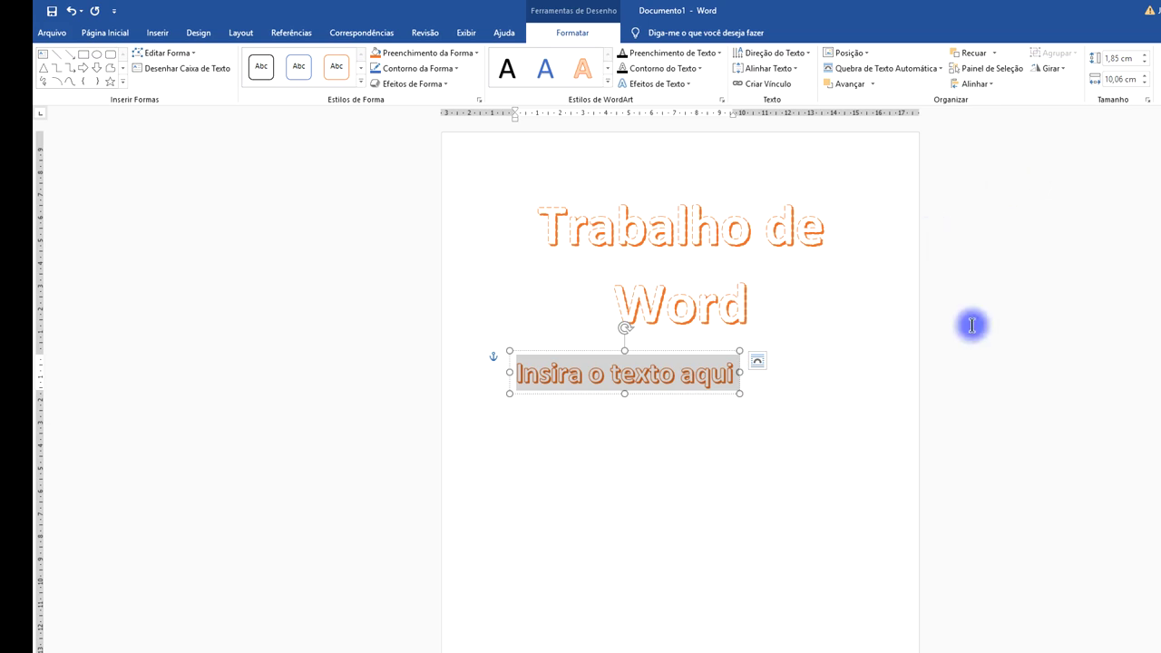
Enter 'Trabalho de Word' in the WordArt, move it below the title and tilt it
type("Trabalho de Word")
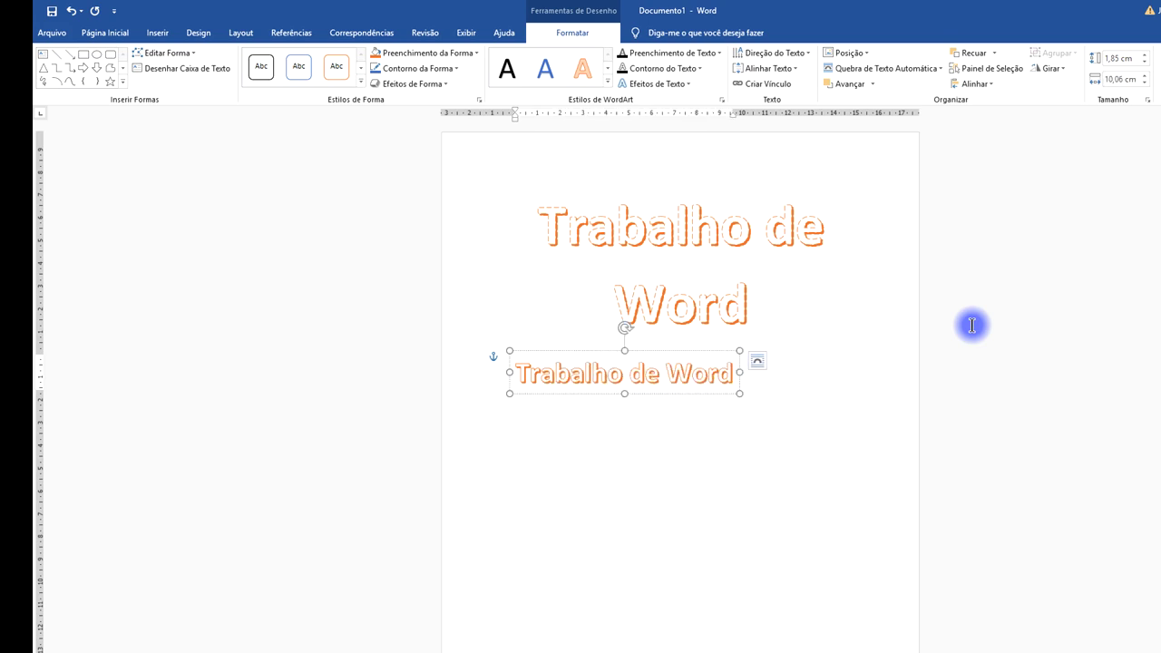
left_click(735, 468)
left_click(694, 381)
mouse_move(700, 394)
left_mouse_down()
mouse_move(749, 471)
mouse_move(876, 469)
mouse_move(689, 430)
mouse_move(592, 443)
mouse_move(715, 445)
mouse_move(723, 456)
left_mouse_up()
mouse_move(646, 394)
left_mouse_down()
mouse_move(676, 414)
mouse_move(624, 392)
left_mouse_up()
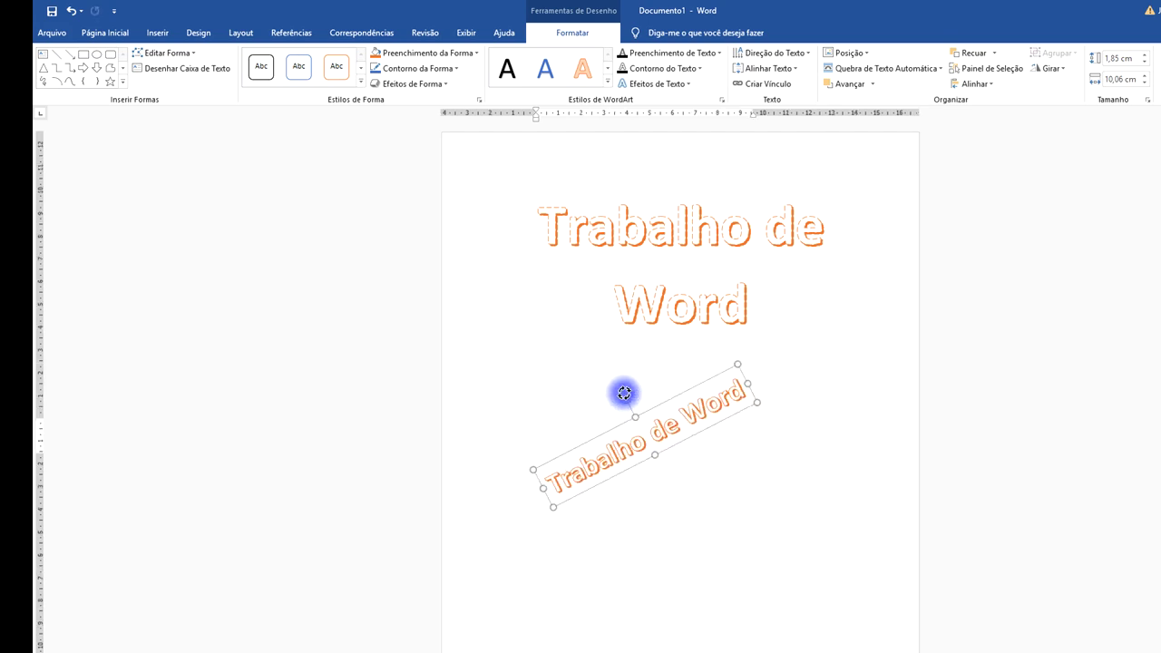
left_click(726, 505)
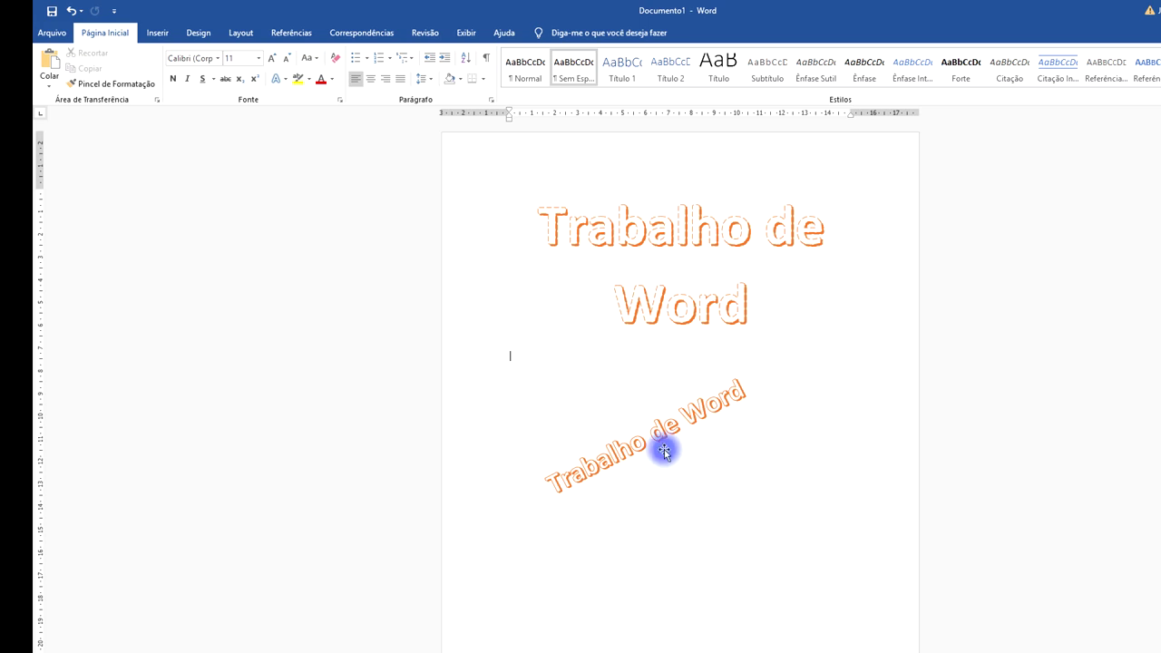
Select the WordArt text and browse its text styles without changing anything
left_click(651, 429)
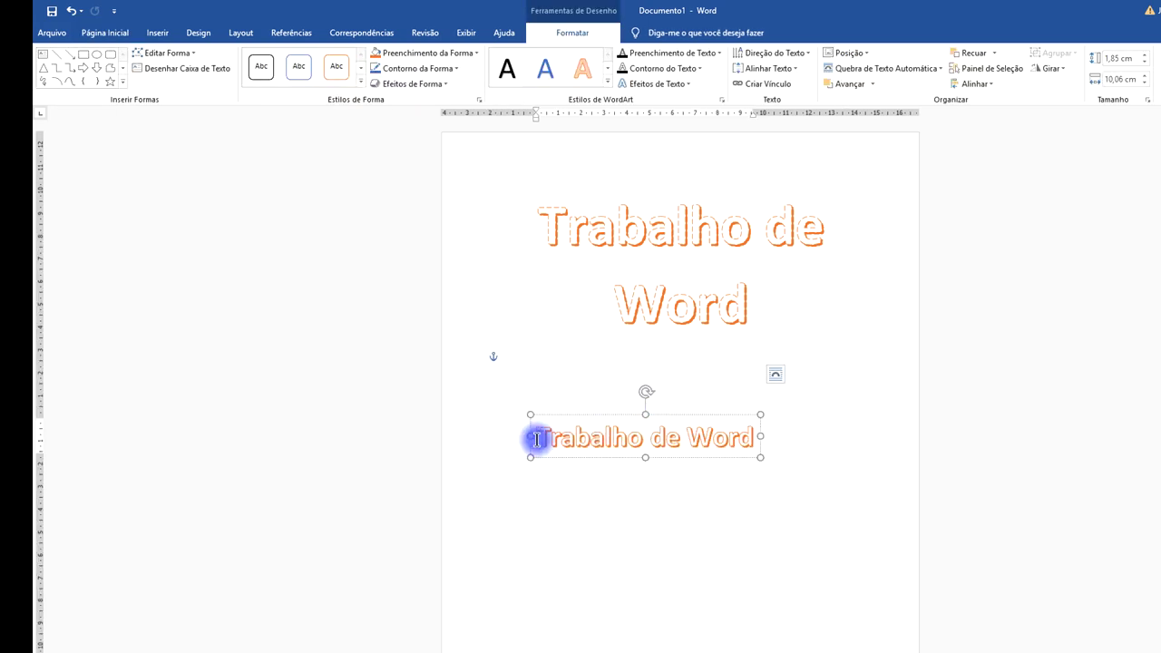
left_click_drag(535, 439, 744, 442)
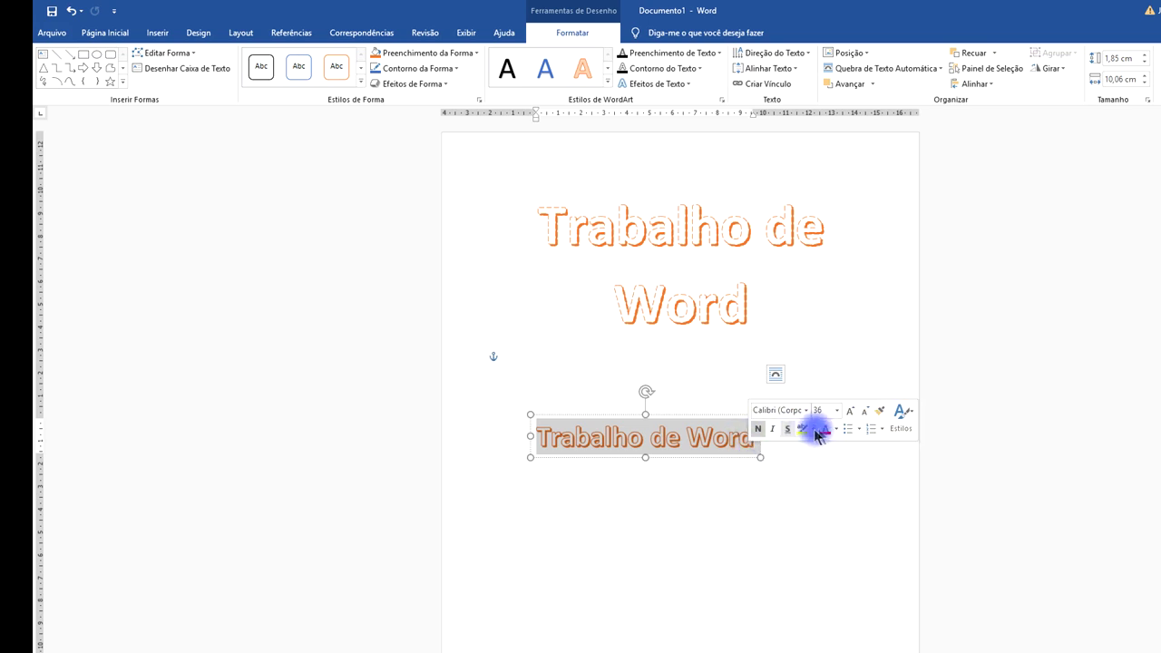
left_click(907, 423)
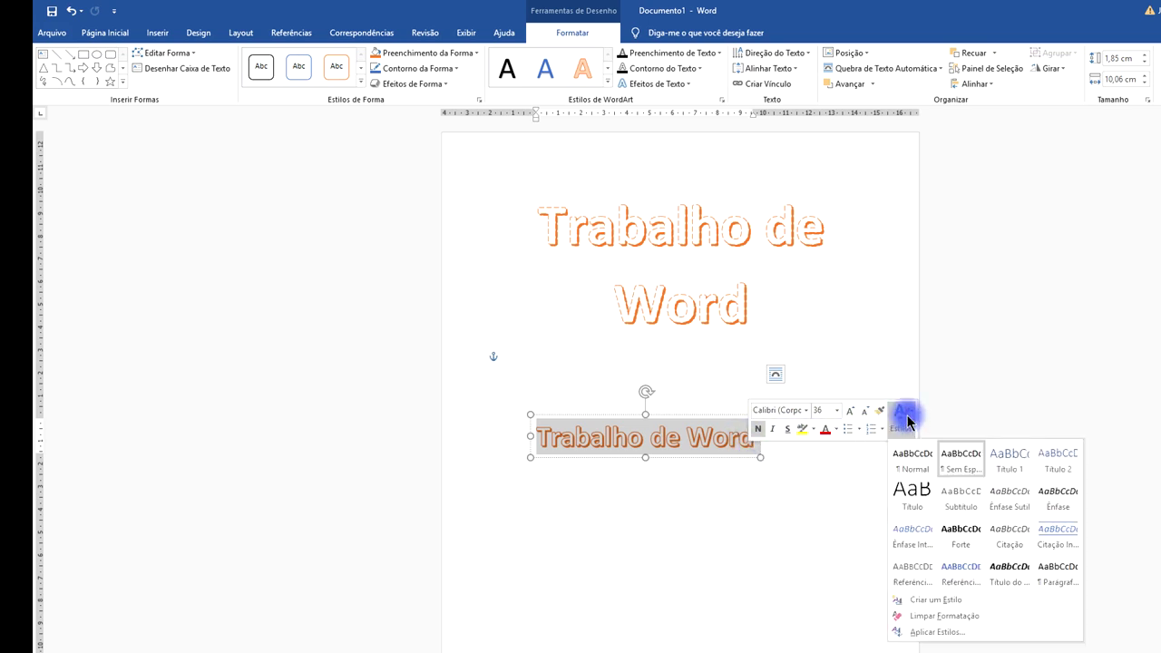
left_click(905, 415)
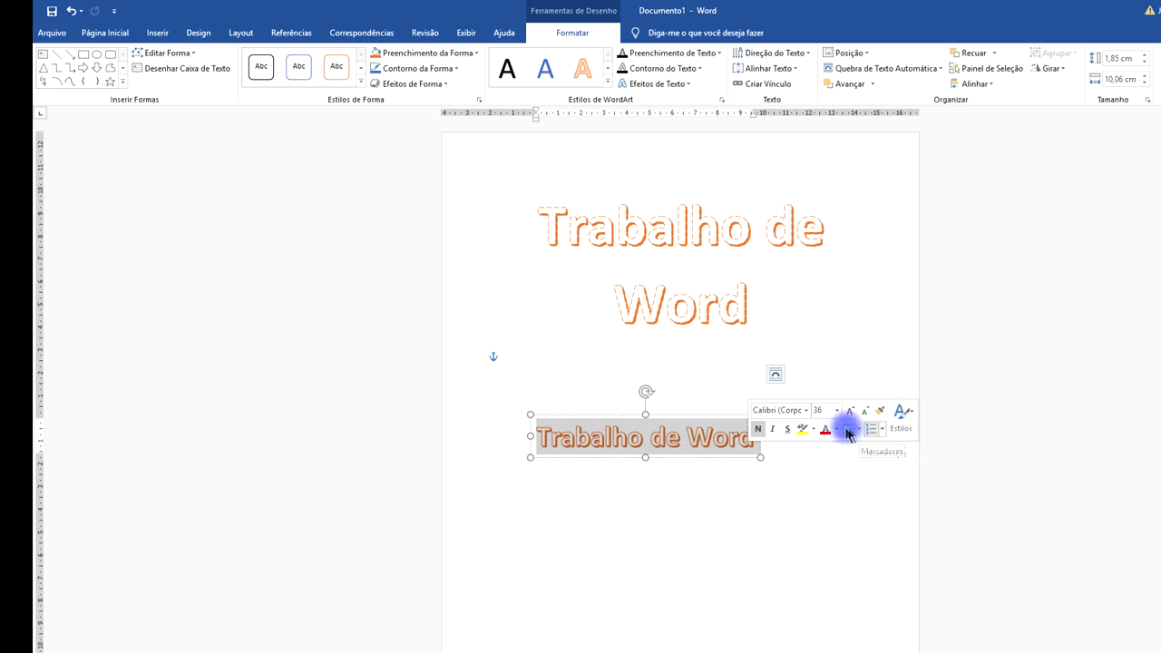
left_click(688, 439)
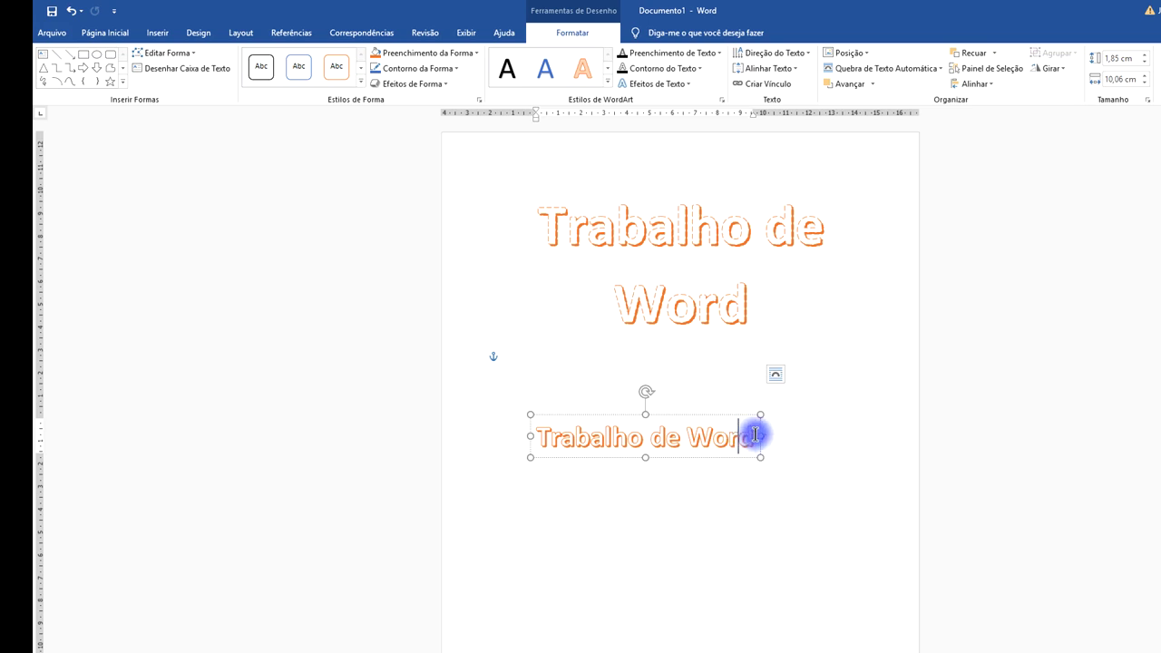
left_click(741, 437)
left_click_drag(746, 438, 566, 438)
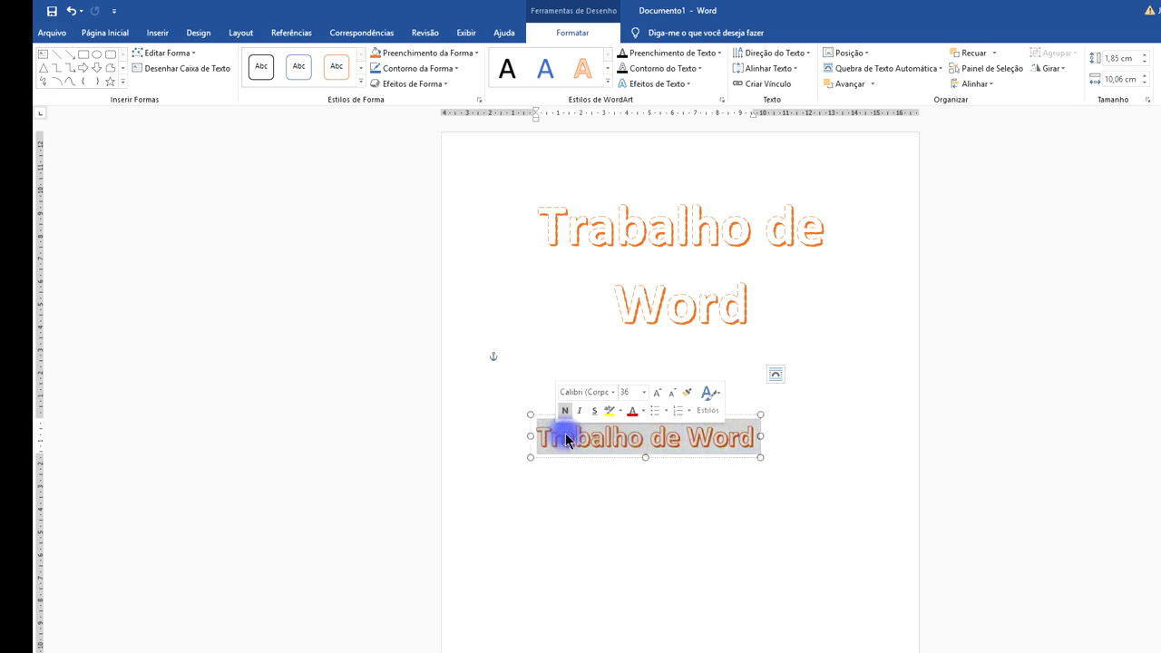
left_click(572, 439)
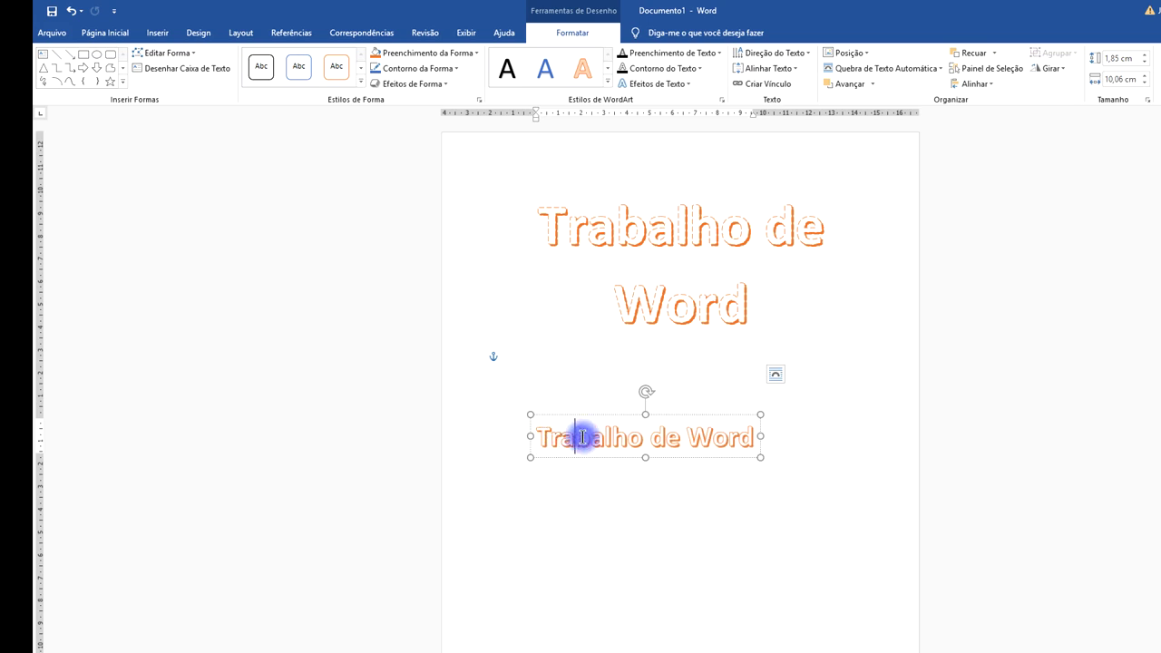
key("alt+Left")
key("alt+Left")
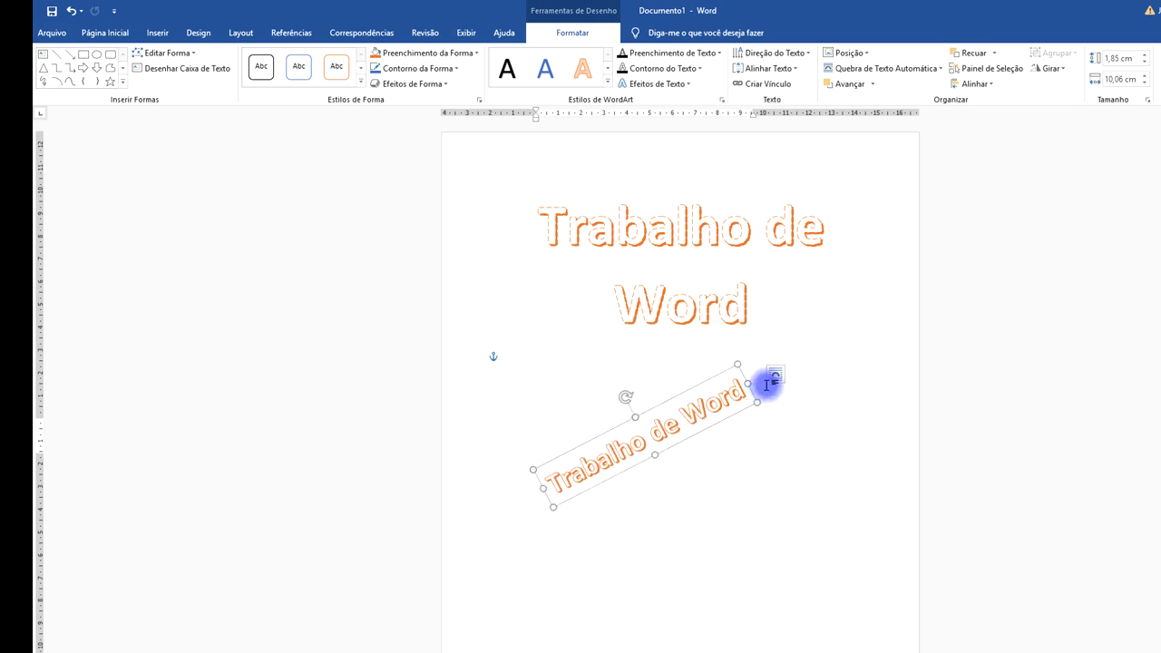
Check the WordArt layout options and reselect all of its text
left_click(778, 374)
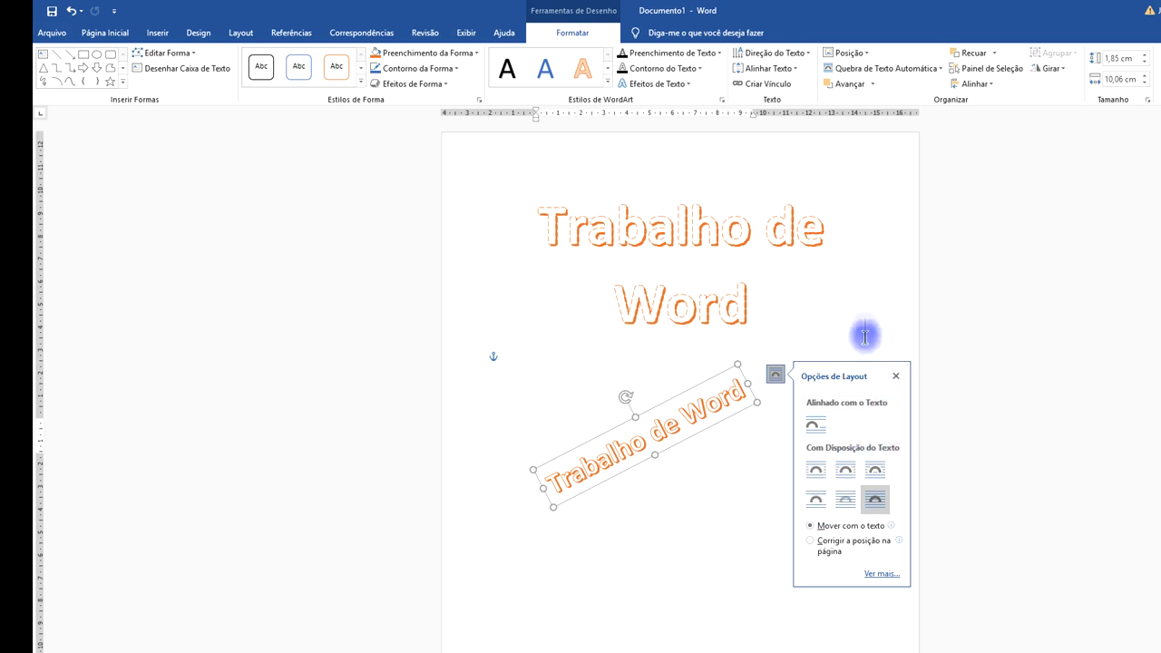
left_click(823, 313)
left_click(721, 404)
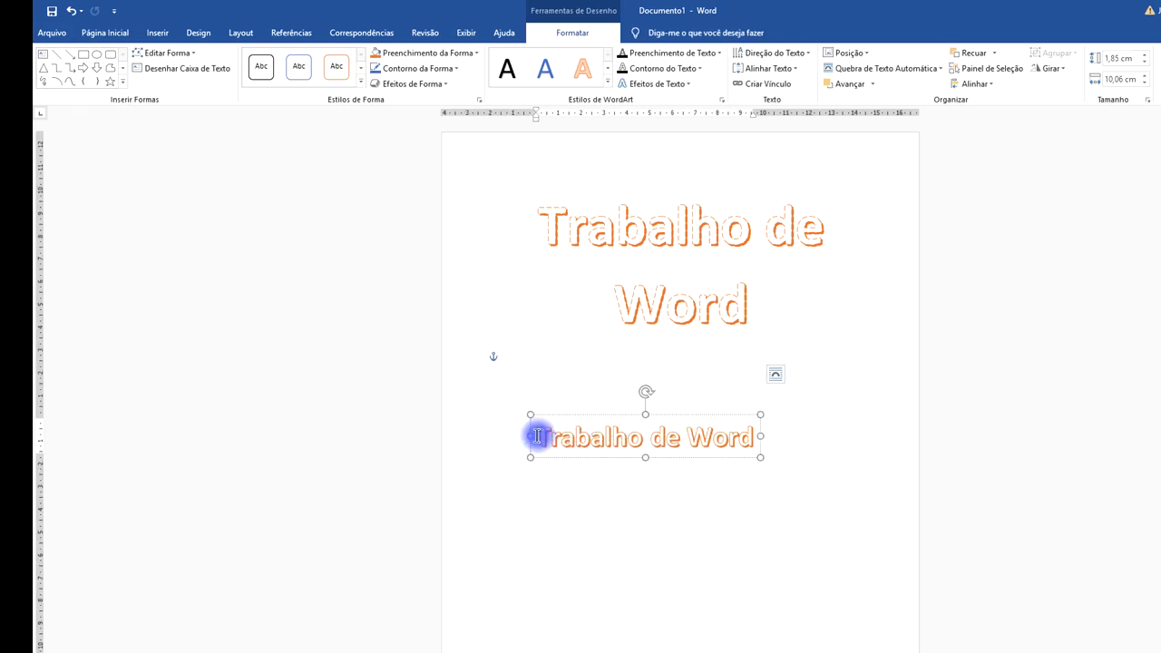
left_click_drag(537, 436, 717, 446)
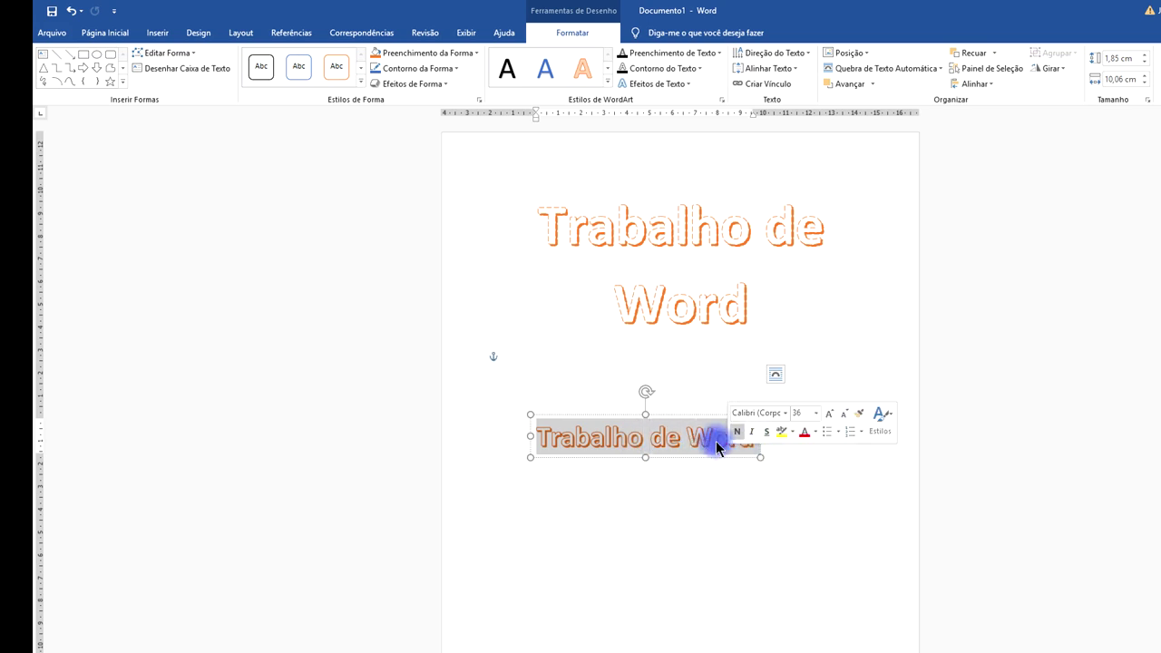
left_click(870, 329)
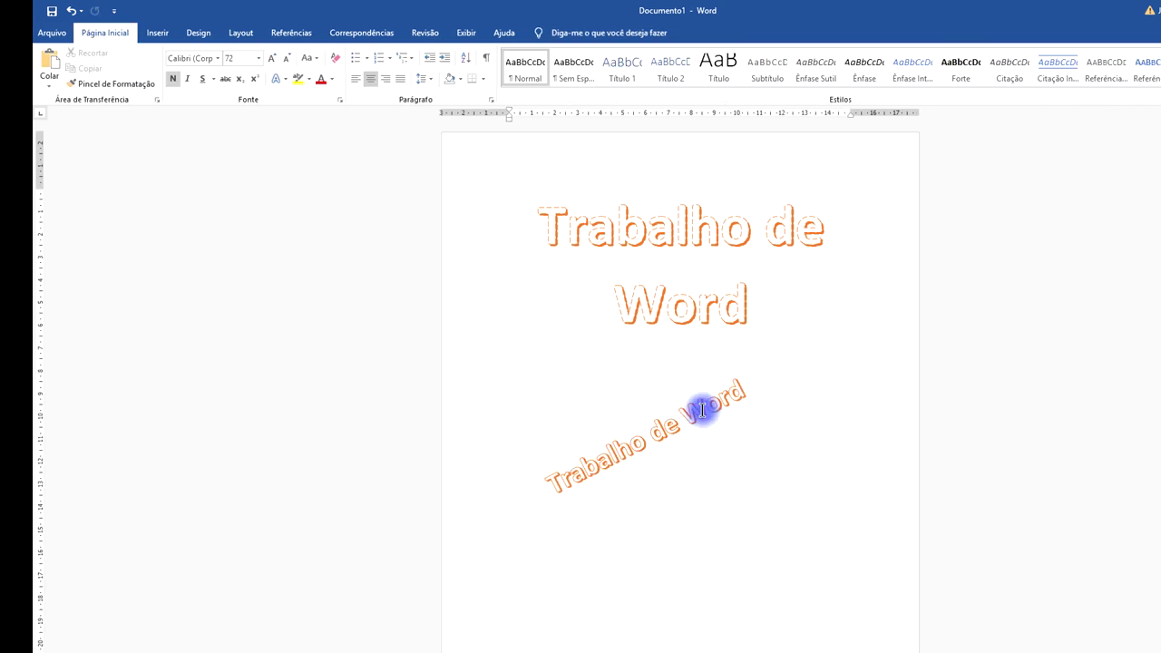
left_click(699, 413)
left_click(754, 438)
left_click_drag(754, 437, 565, 442)
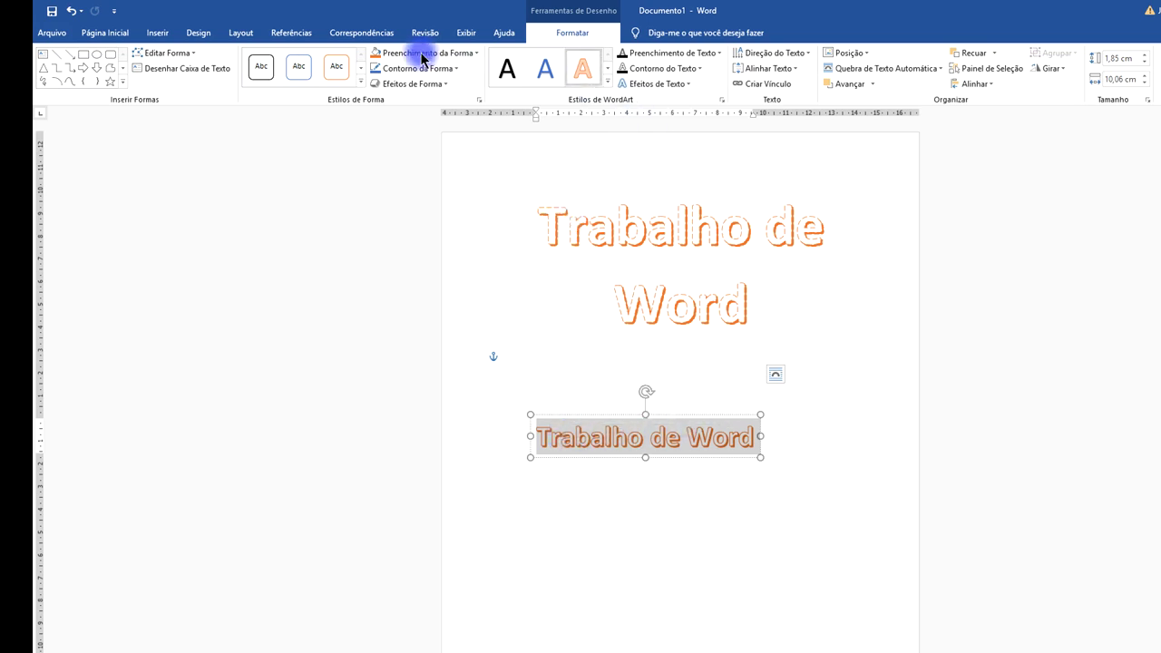
left_click(157, 32)
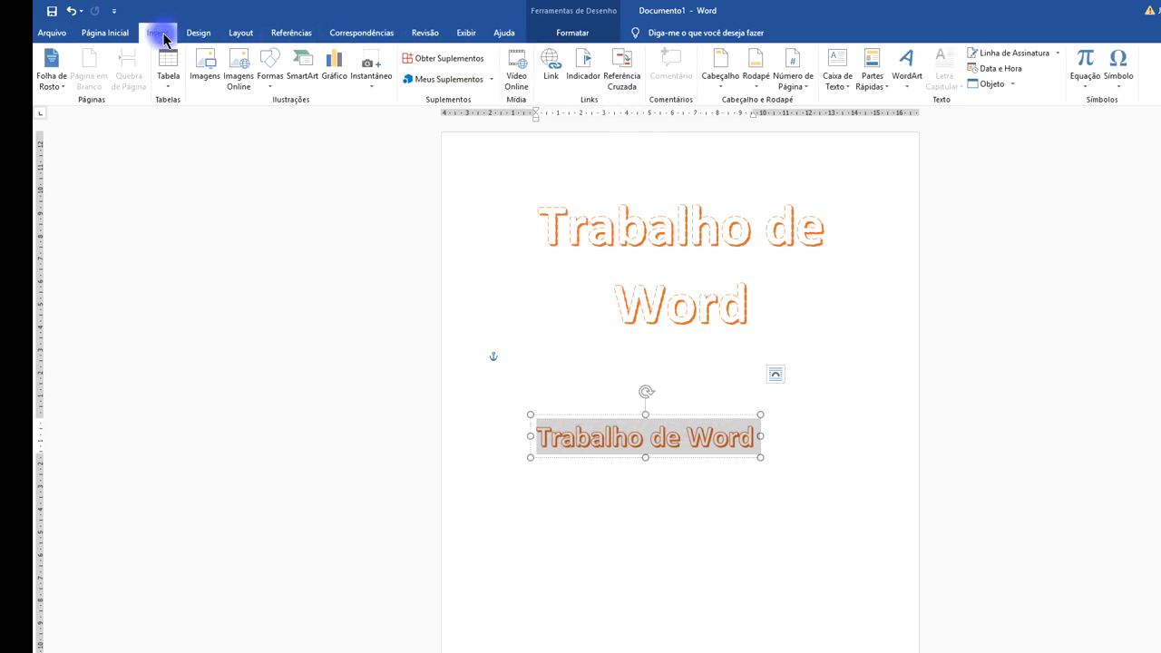
Insert a blue-style WordArt and move it up under the title
left_click(906, 77)
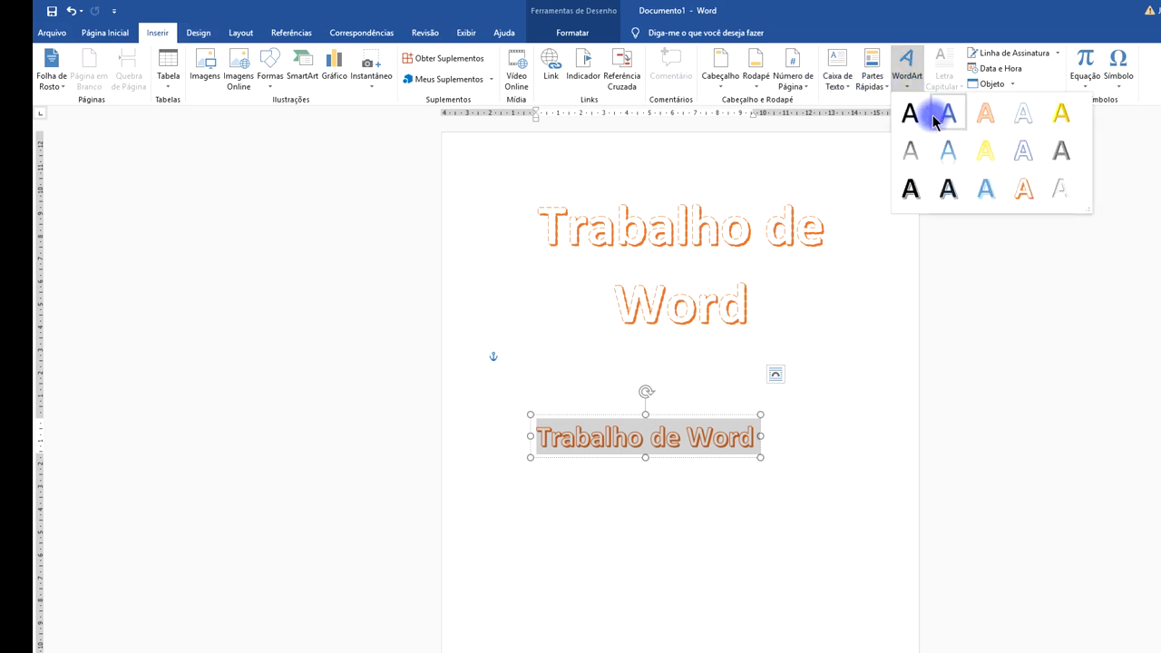
left_click(992, 192)
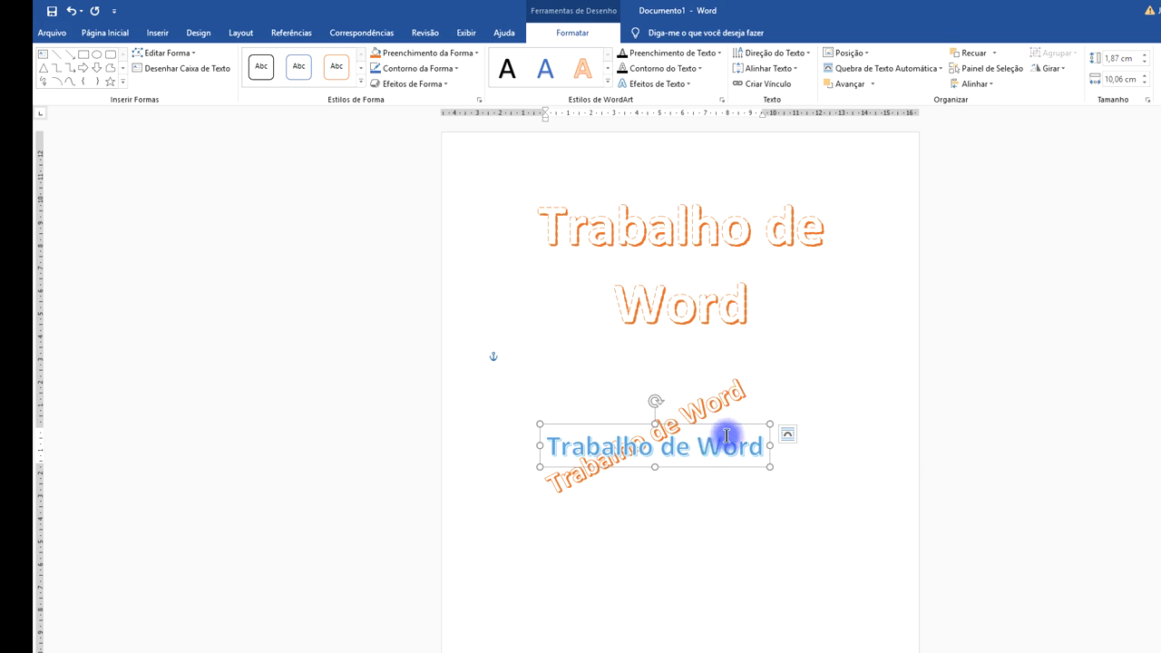
left_click_drag(730, 427, 777, 337)
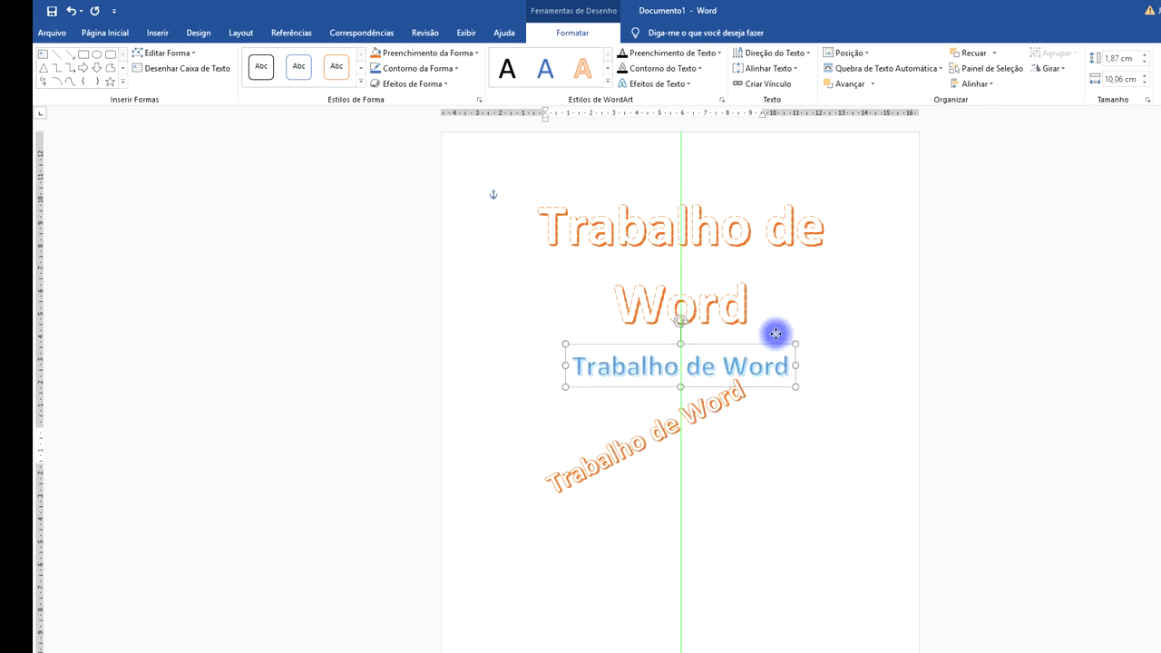
Delete the tilted orange WordArt copy and move the blue WordArt lower
left_click(709, 421)
left_click(702, 416)
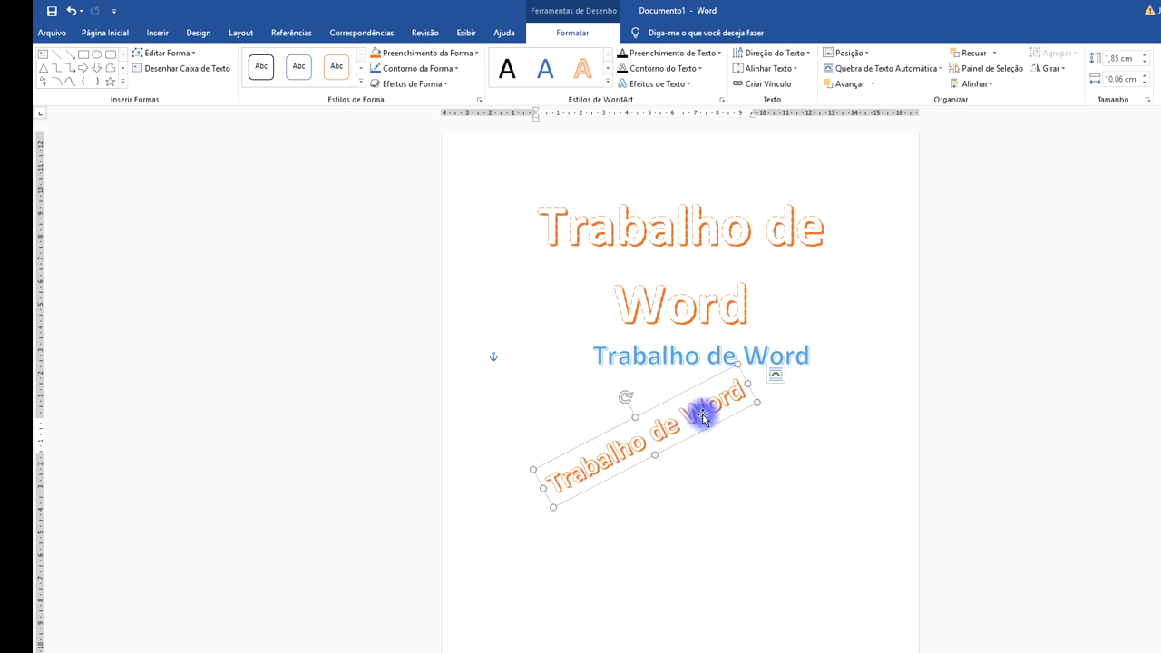
key("Delete")
left_click(709, 361)
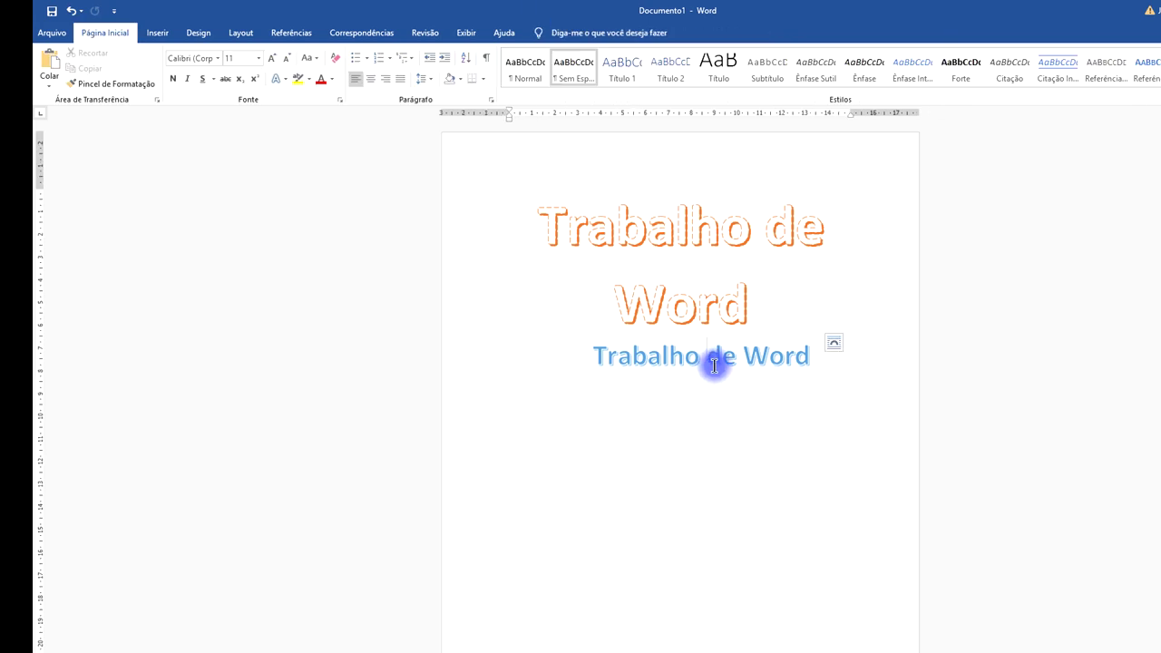
left_click_drag(756, 336, 735, 429)
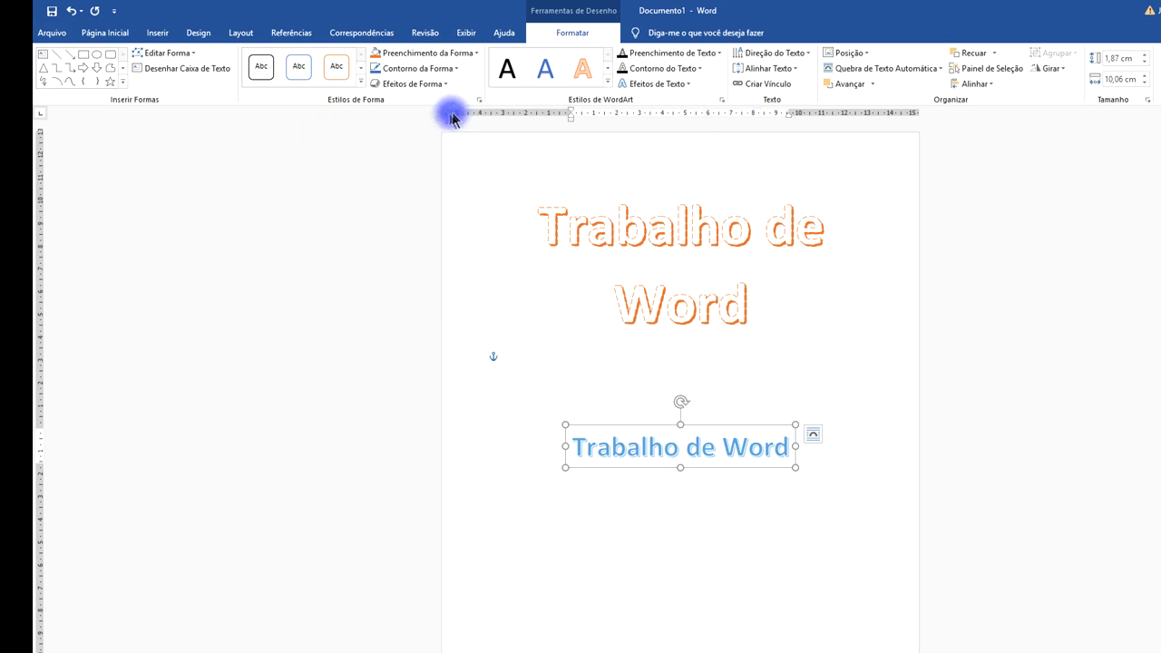
Apply a WordArt style, then fill the lettering dark green with a dark outline
left_click(607, 81)
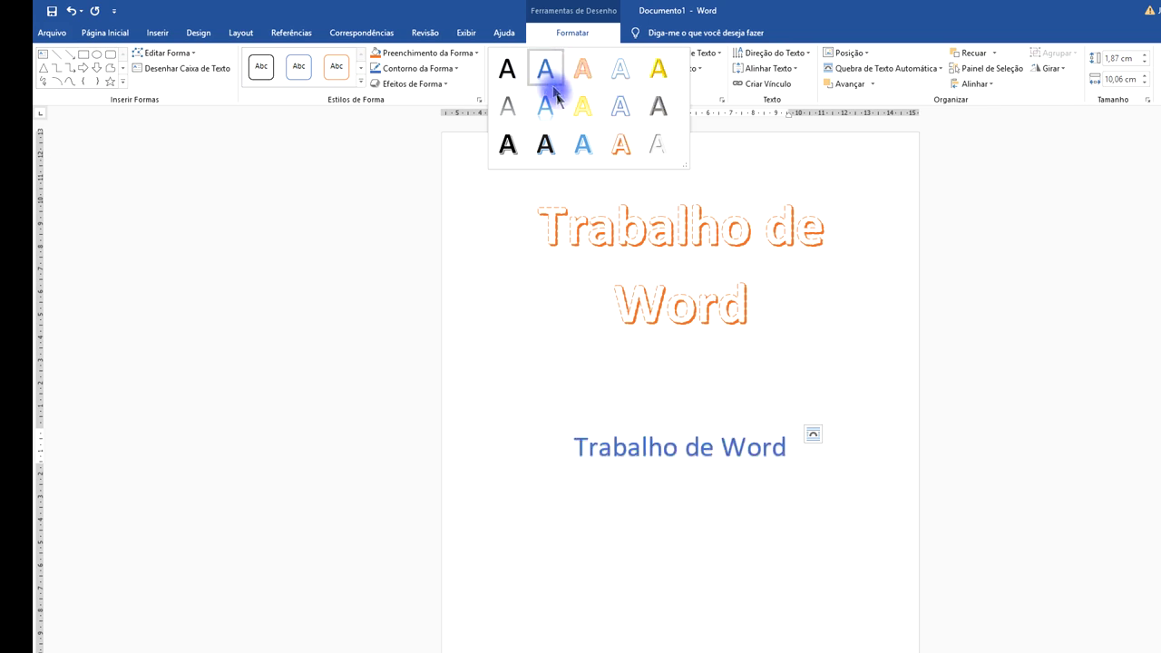
left_click(660, 73)
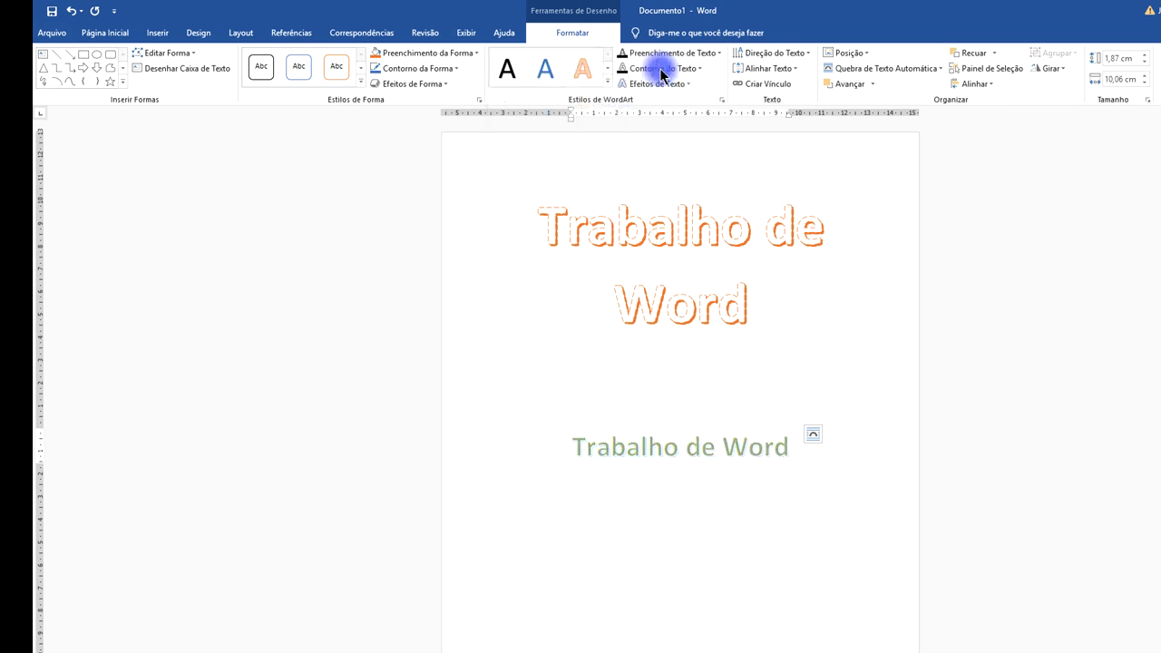
left_click(720, 54)
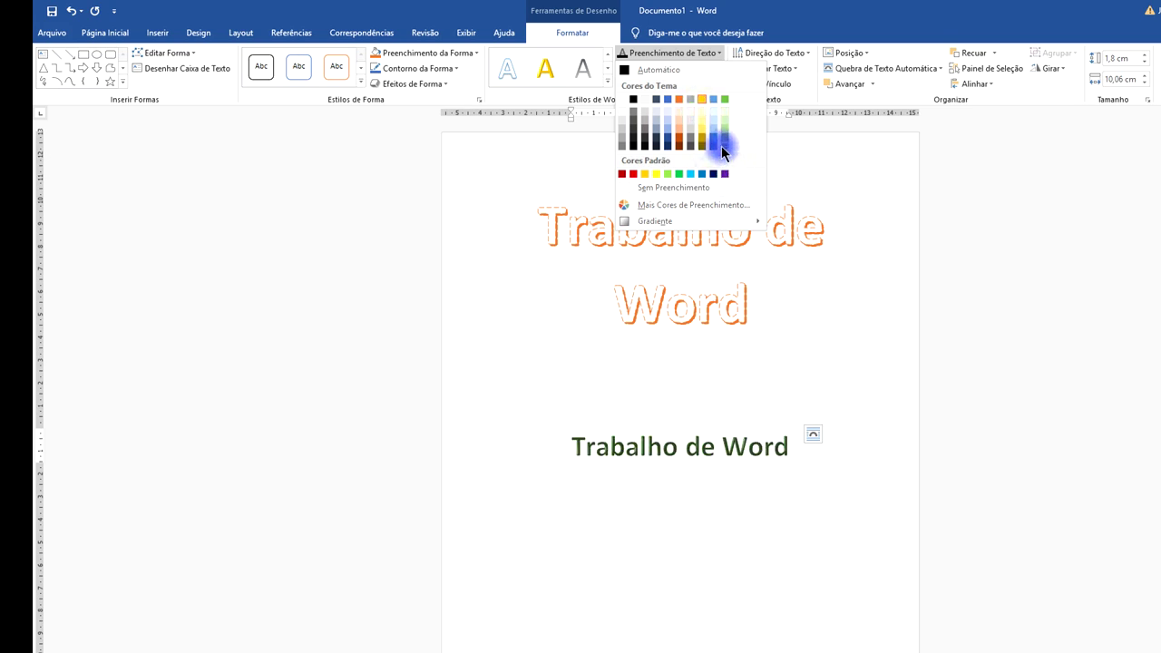
left_click(723, 152)
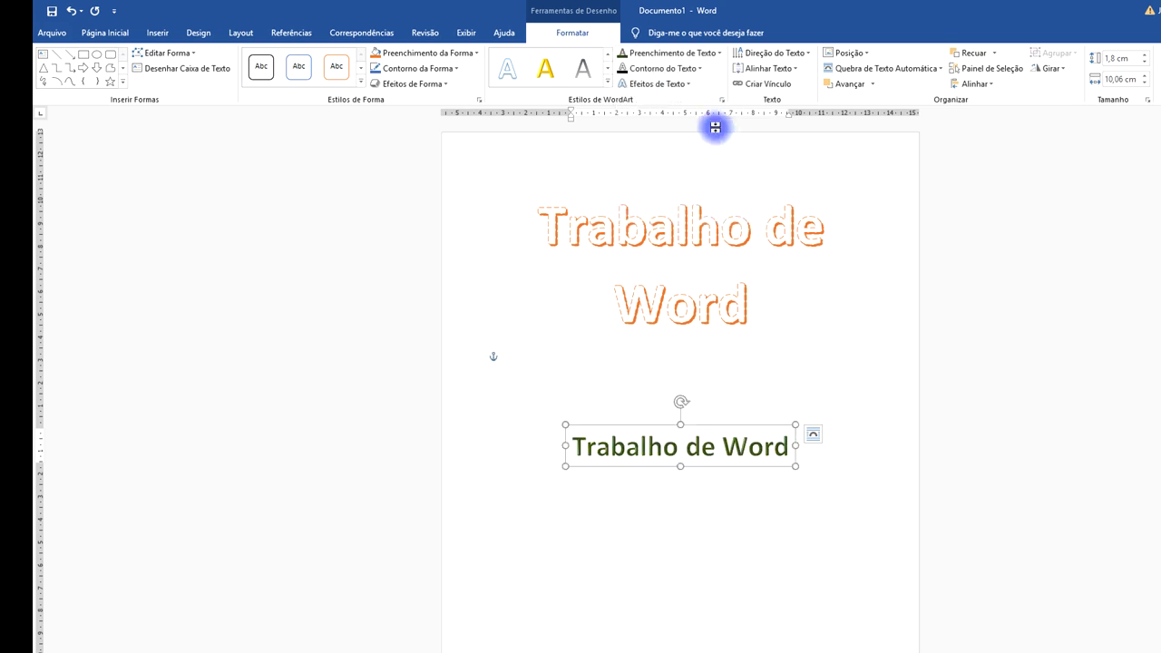
left_click(694, 68)
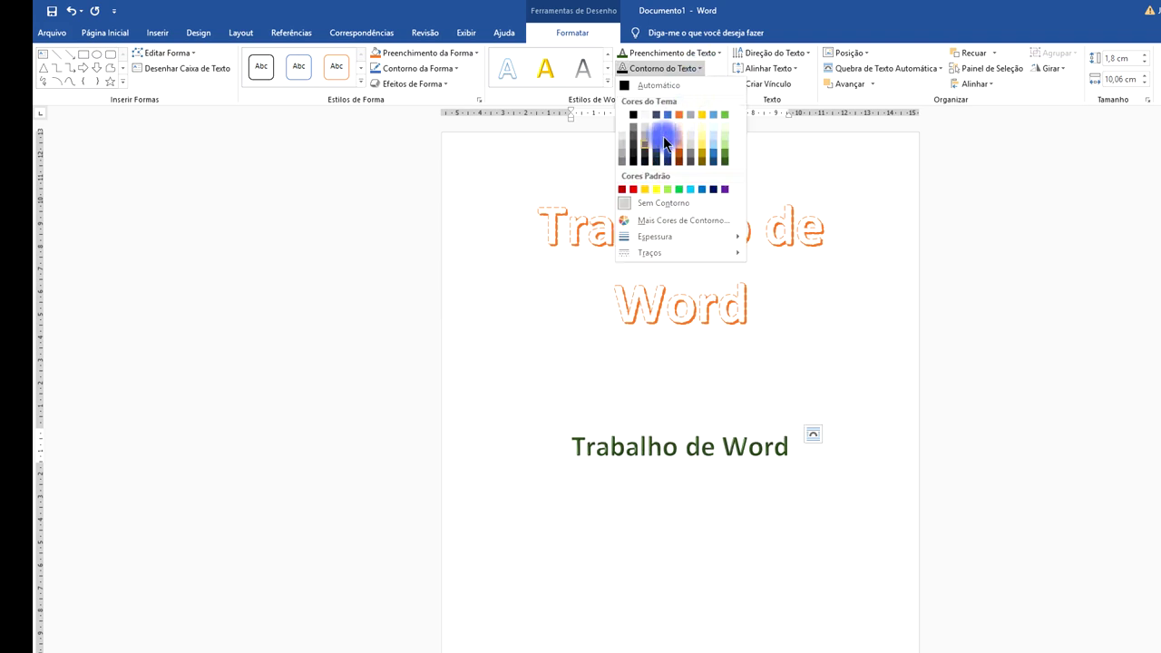
left_click(716, 158)
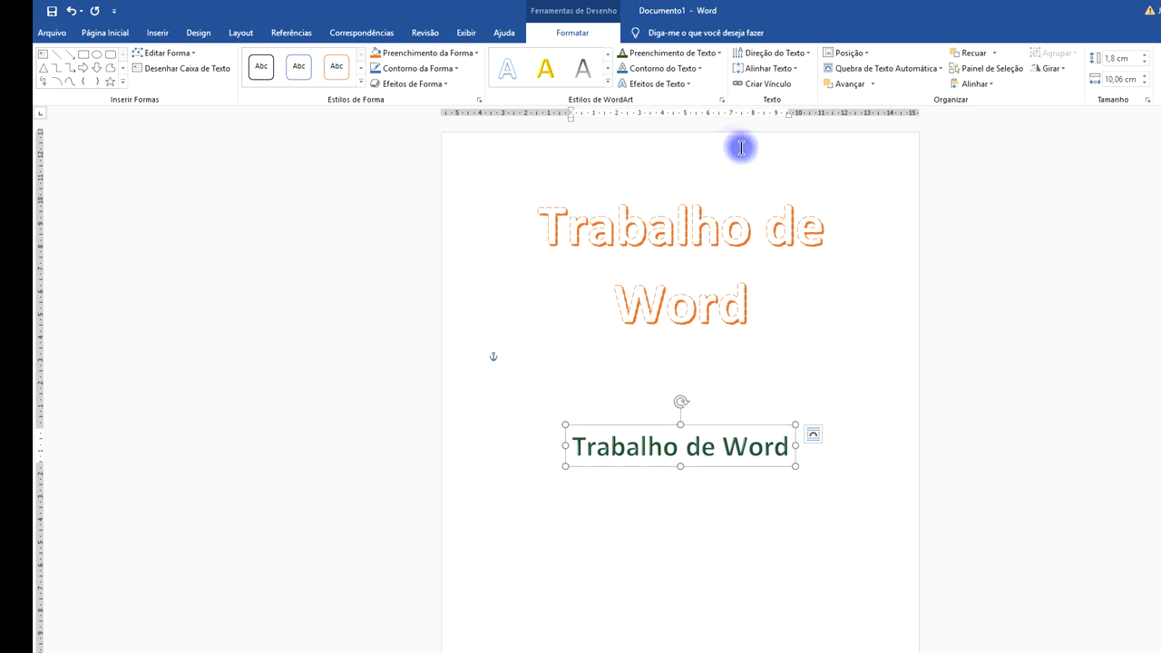
Add a Full Reflection, 4 pt, beneath the green 'Trabalho de Word' WordArt
left_click(677, 86)
mouse_move(680, 105)
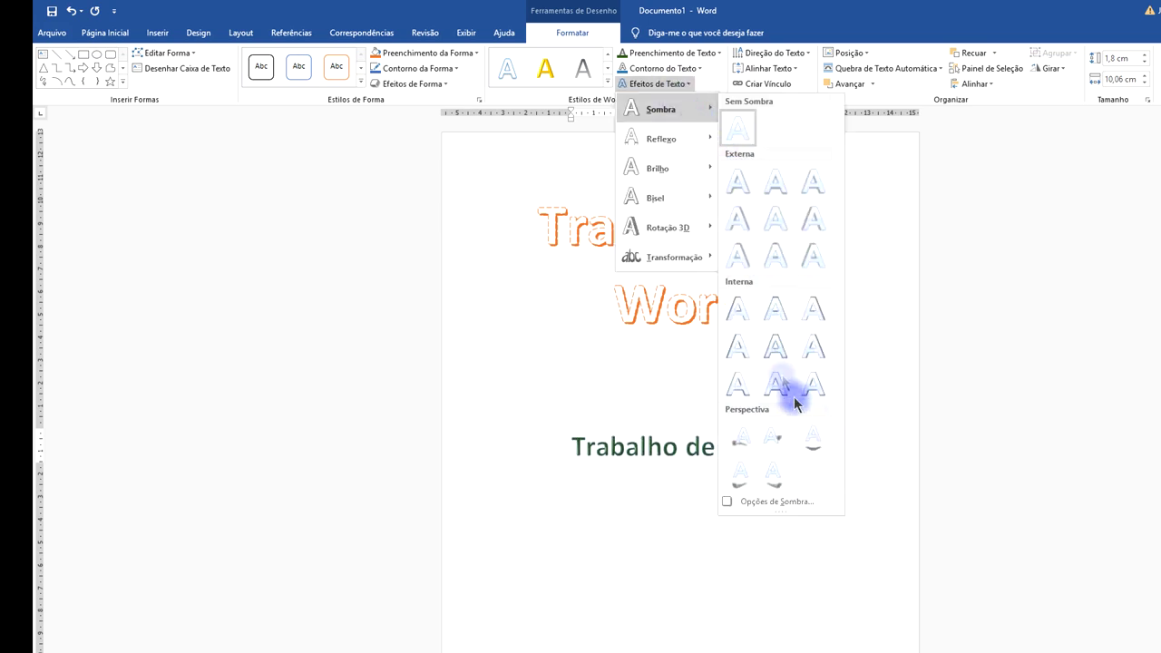
mouse_move(672, 136)
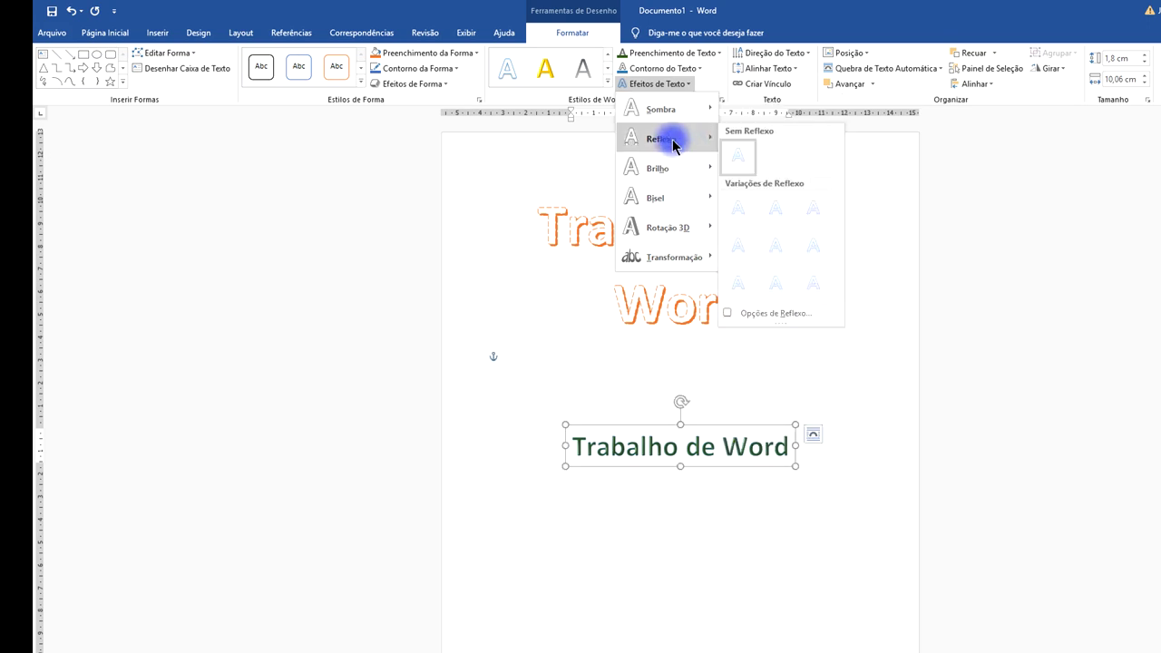
left_click(813, 252)
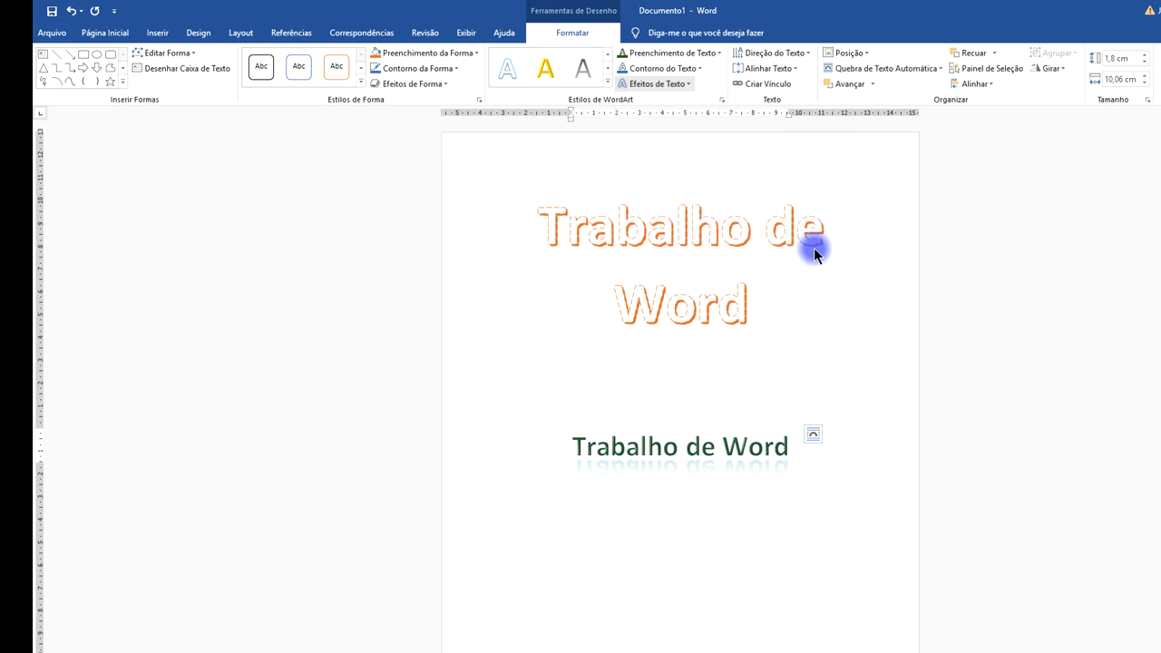
Apply the Off Axis 1: Right 3D rotation to the green WordArt and check the result
left_click(678, 90)
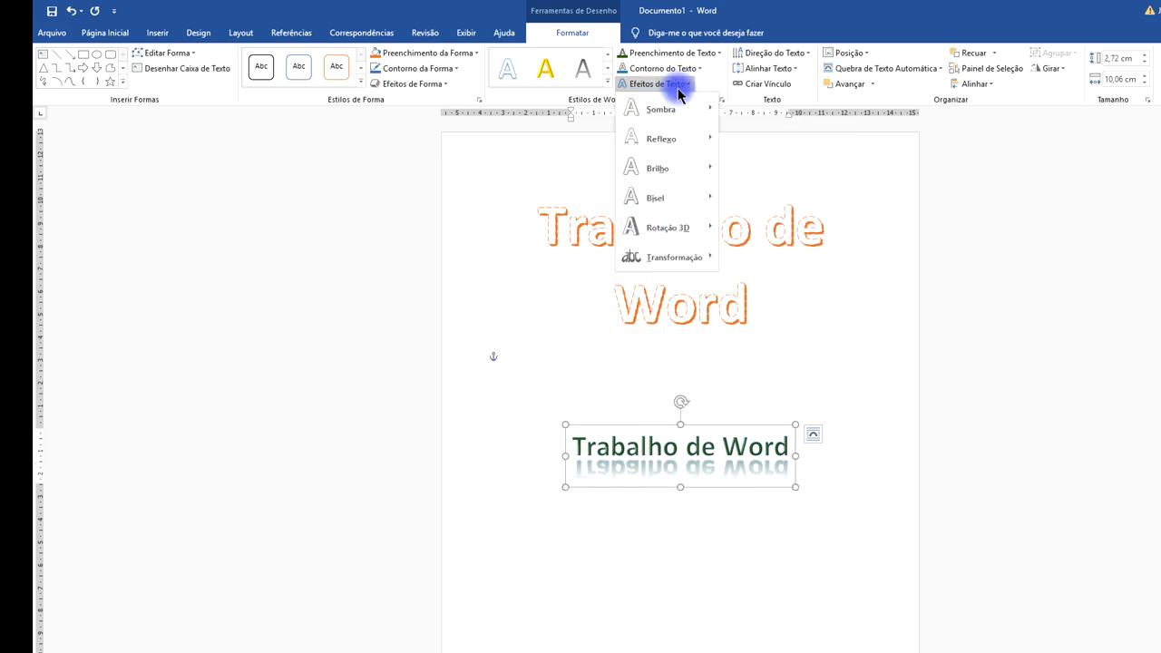
mouse_move(687, 205)
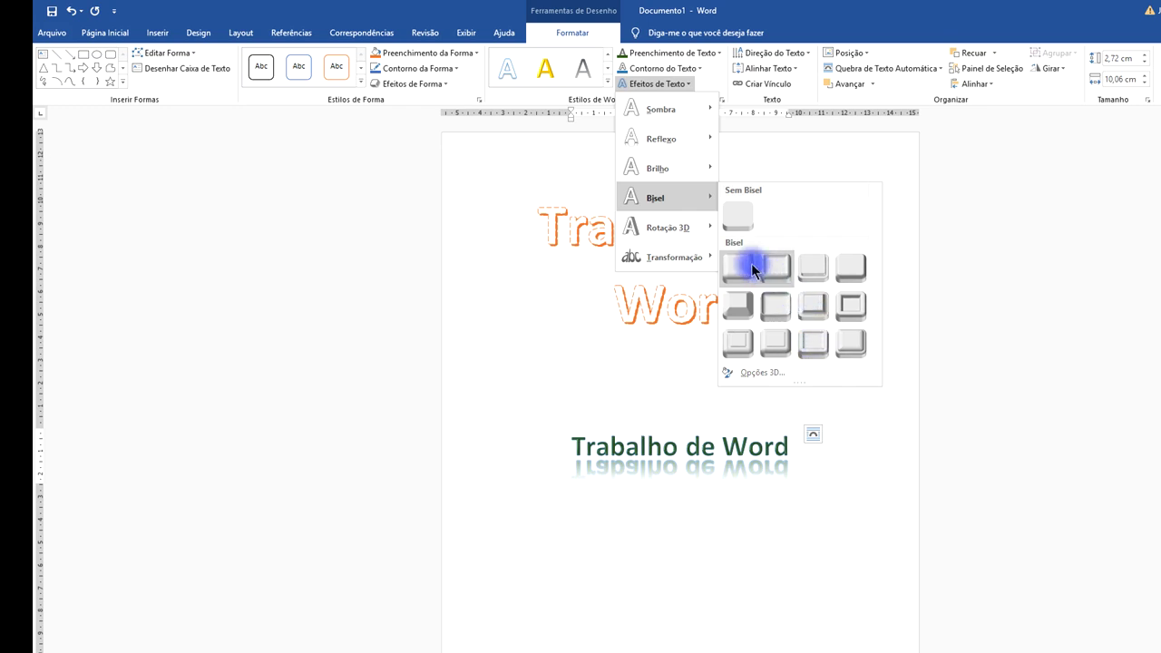
mouse_move(692, 227)
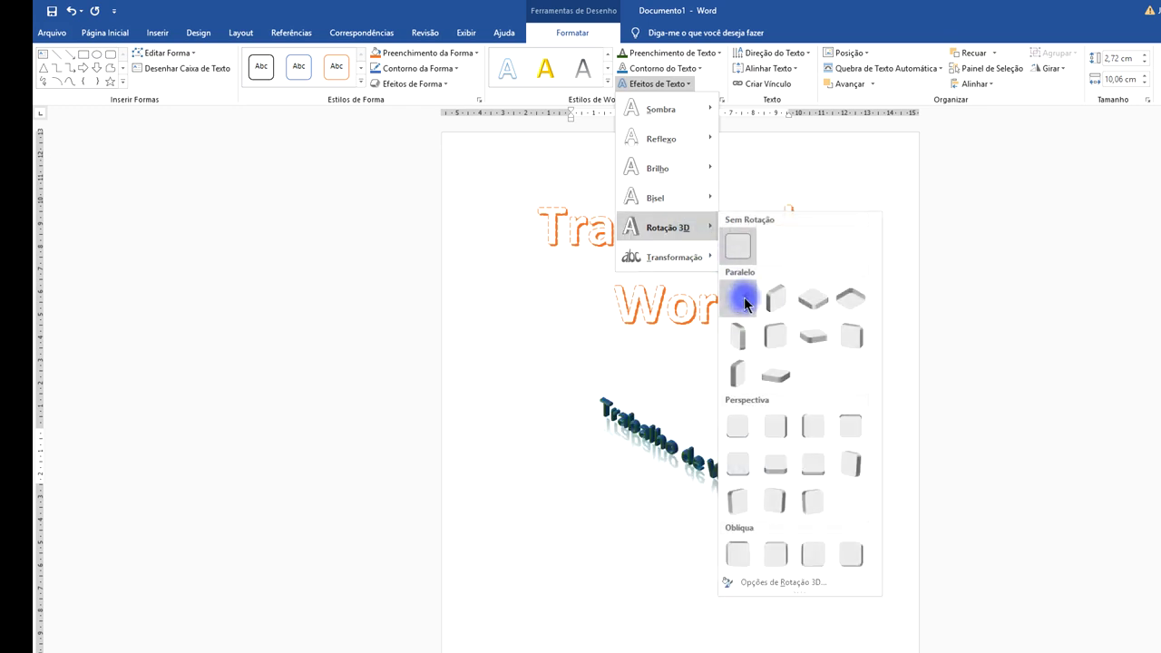
left_click(789, 348)
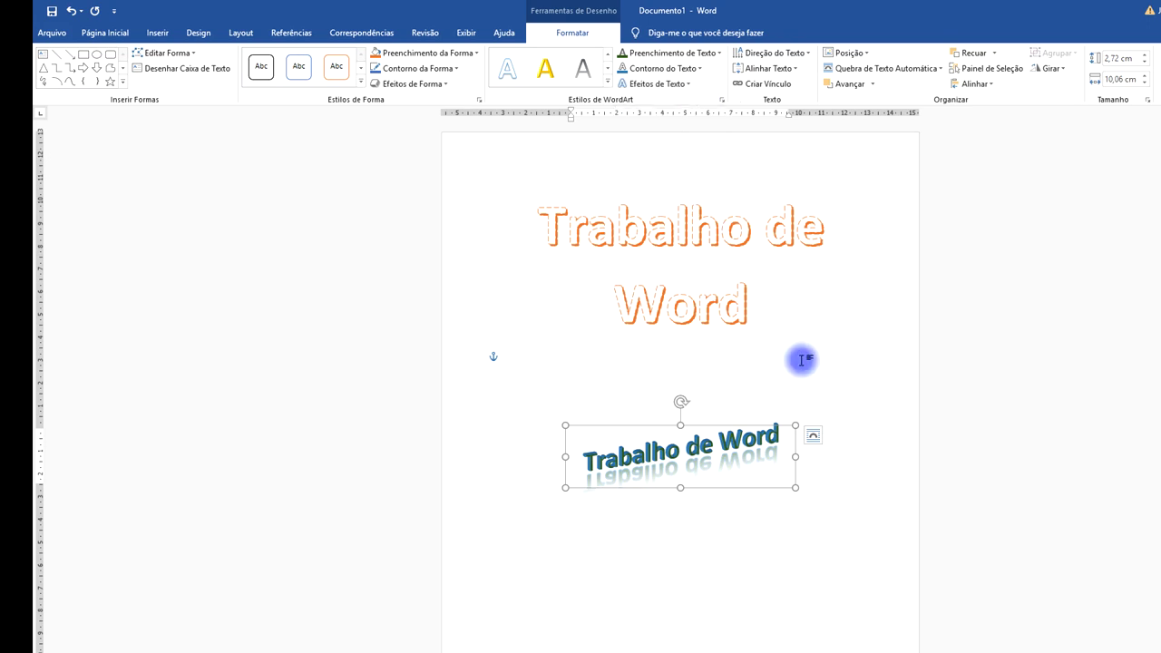
left_click(868, 390)
left_click(740, 458)
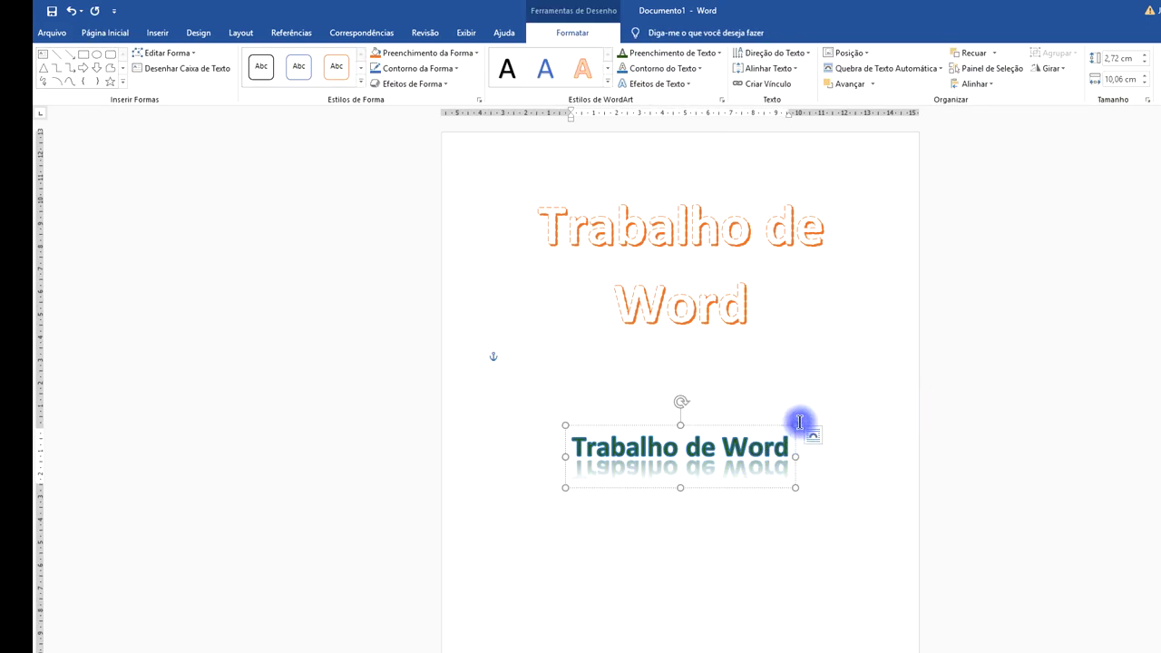
Enlarge the green WordArt box, shift it left, and select all its text
left_click_drag(800, 422, 920, 374)
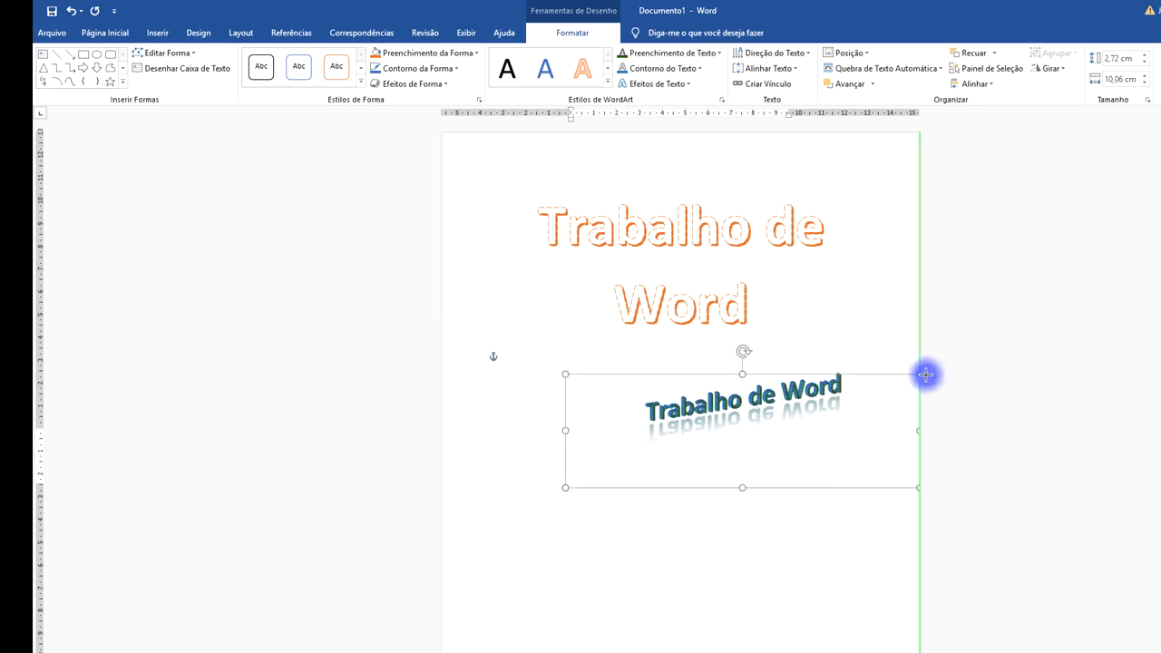
left_click(871, 306)
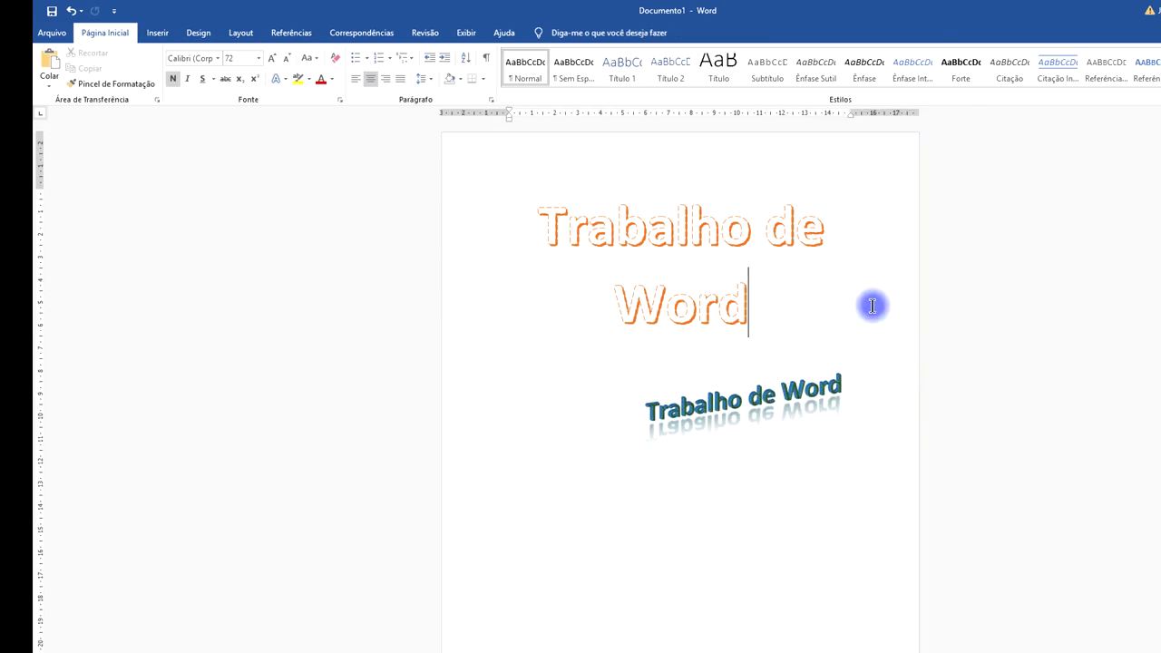
left_click(819, 397)
left_click_drag(827, 375, 738, 384)
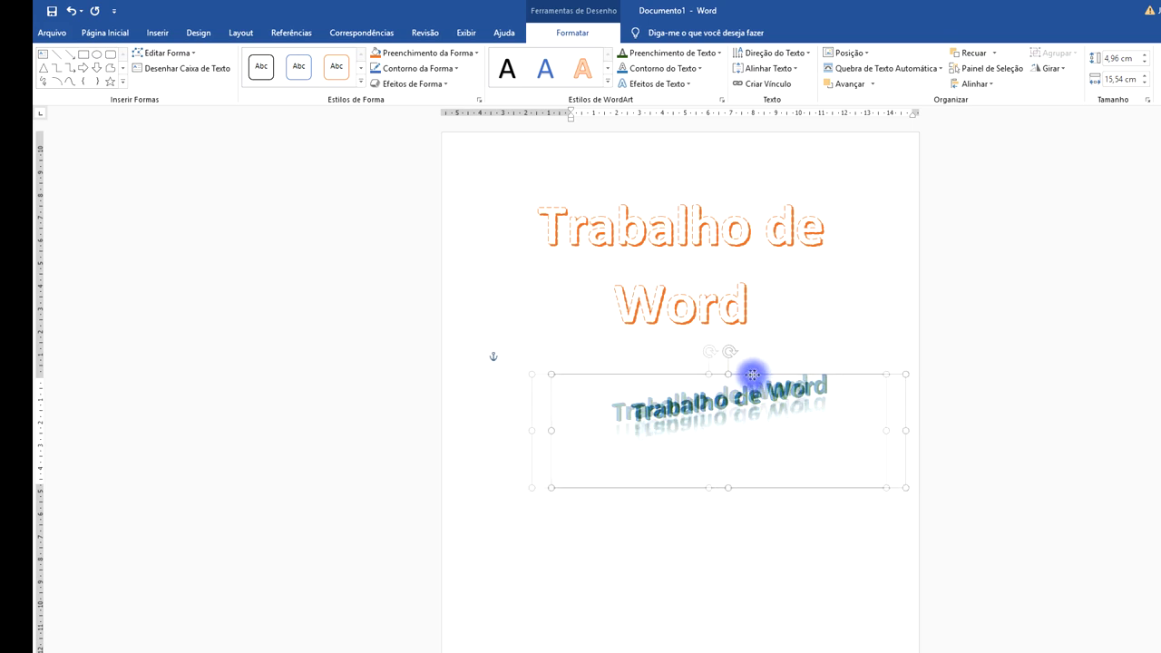
left_click(738, 404)
double_click(751, 406)
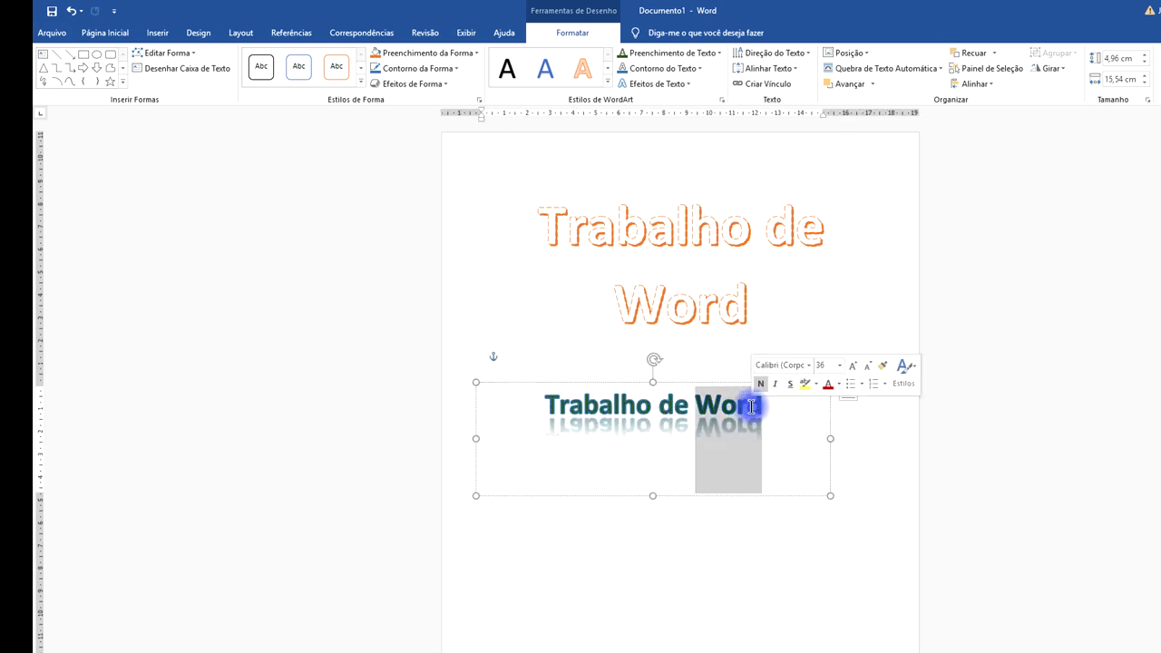
left_click(764, 410)
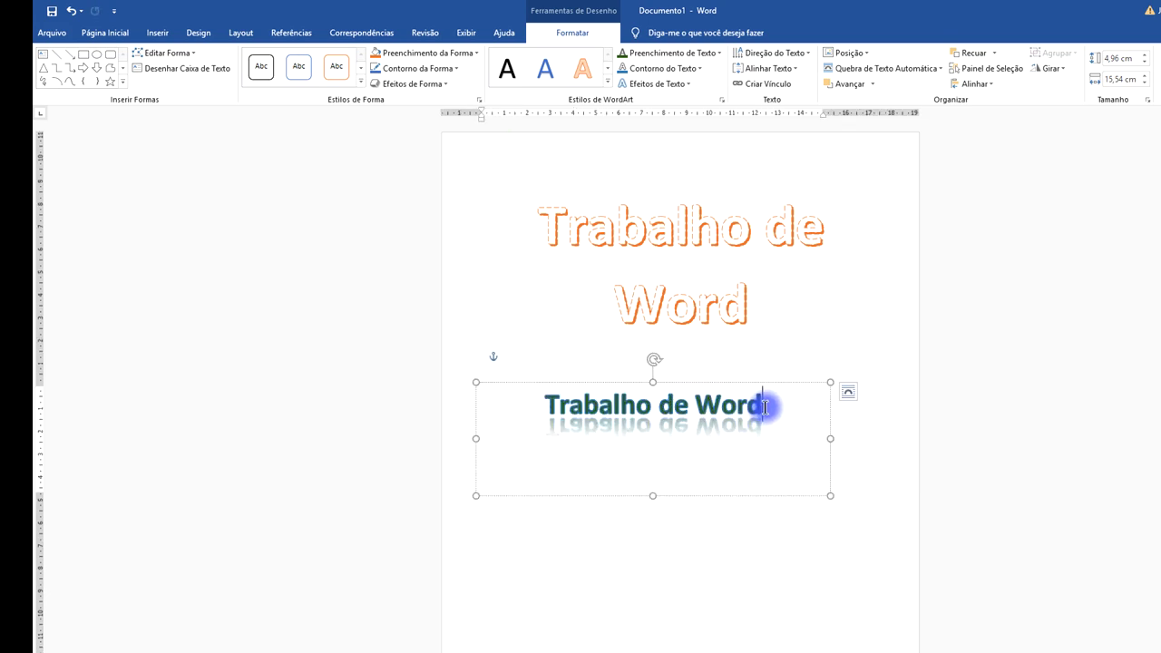
left_click_drag(764, 408, 541, 407)
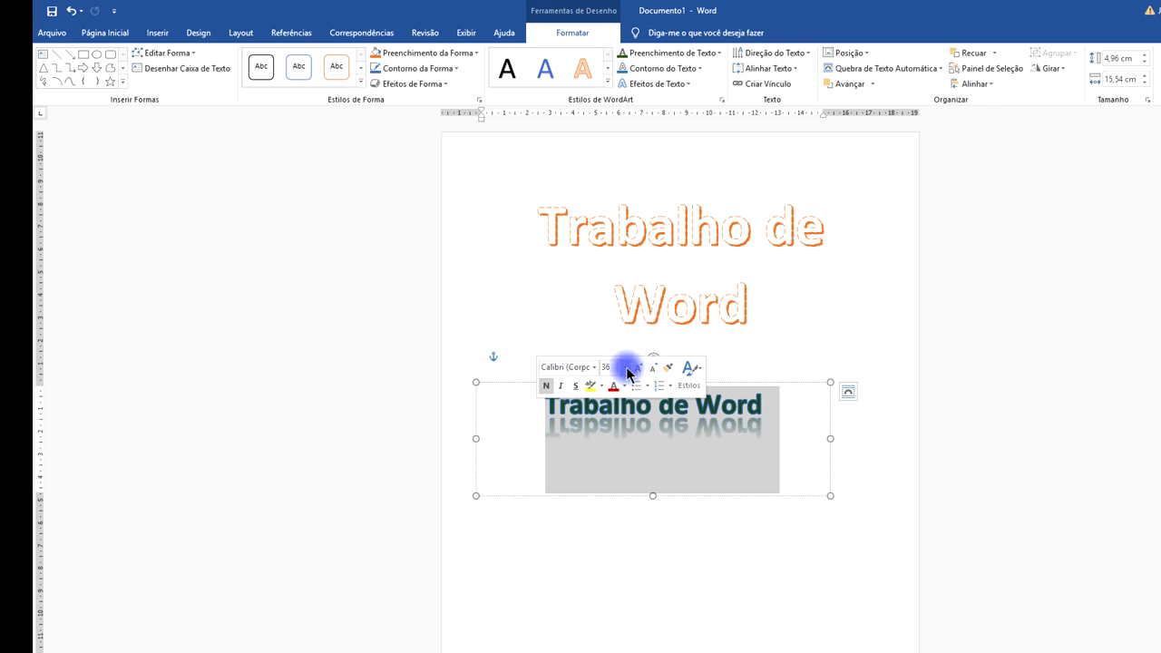
Set the text to 72 pt and make the box wider and taller so 'Word' wraps below
left_click(626, 368)
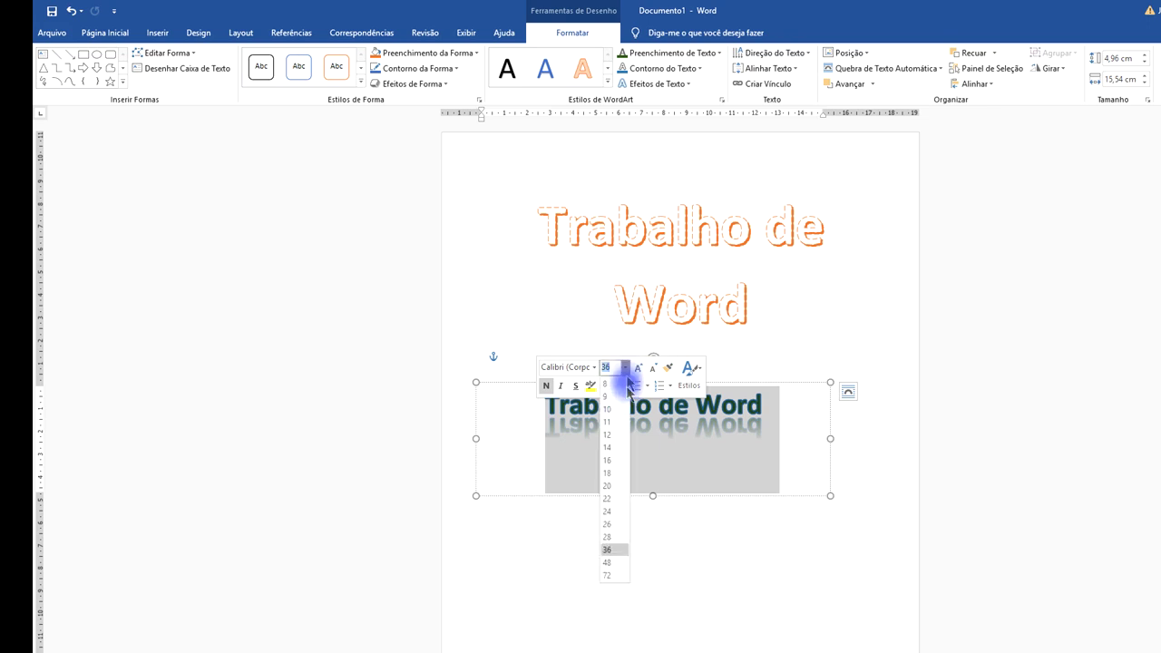
left_click(607, 575)
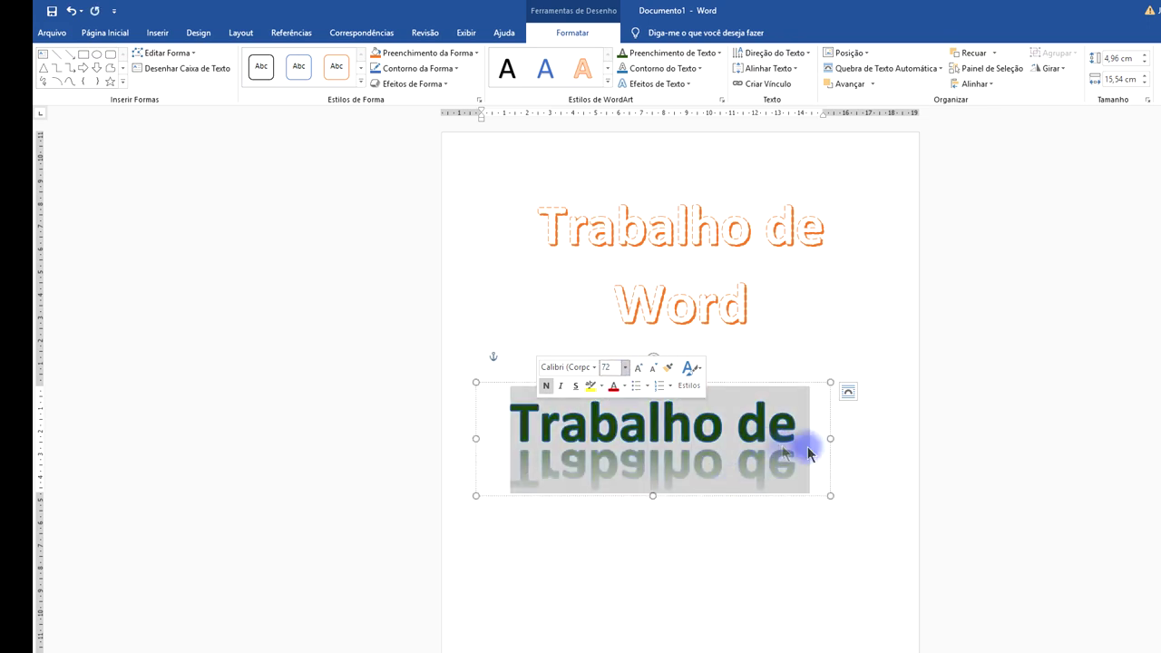
left_click_drag(835, 439, 919, 439)
left_click_drag(700, 495, 710, 622)
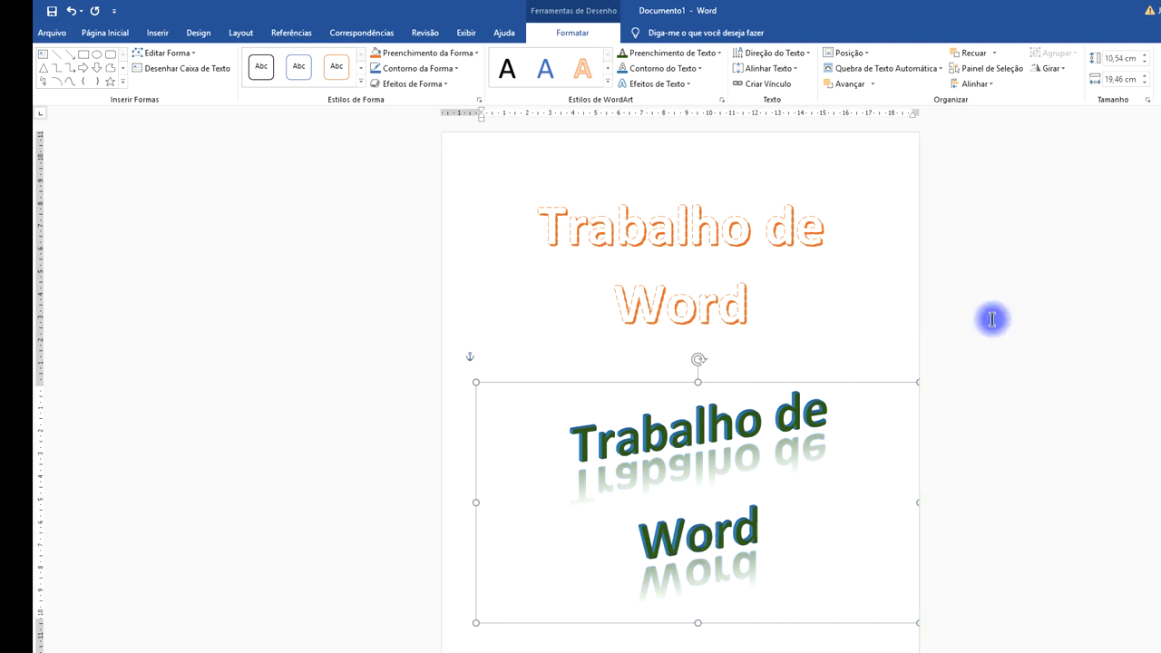
left_click(842, 305)
scroll(927, 380, "down", 3)
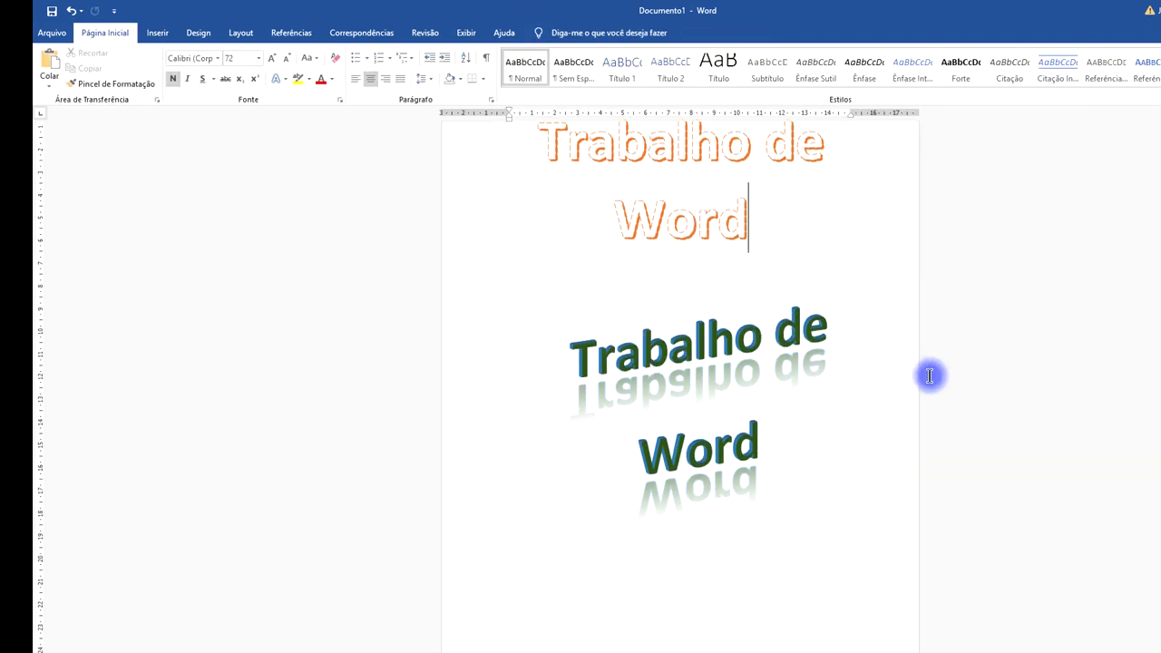
After checking the green WordArt, drag-select both lines of the orange 'Trabalho de Word' title
left_click(731, 397)
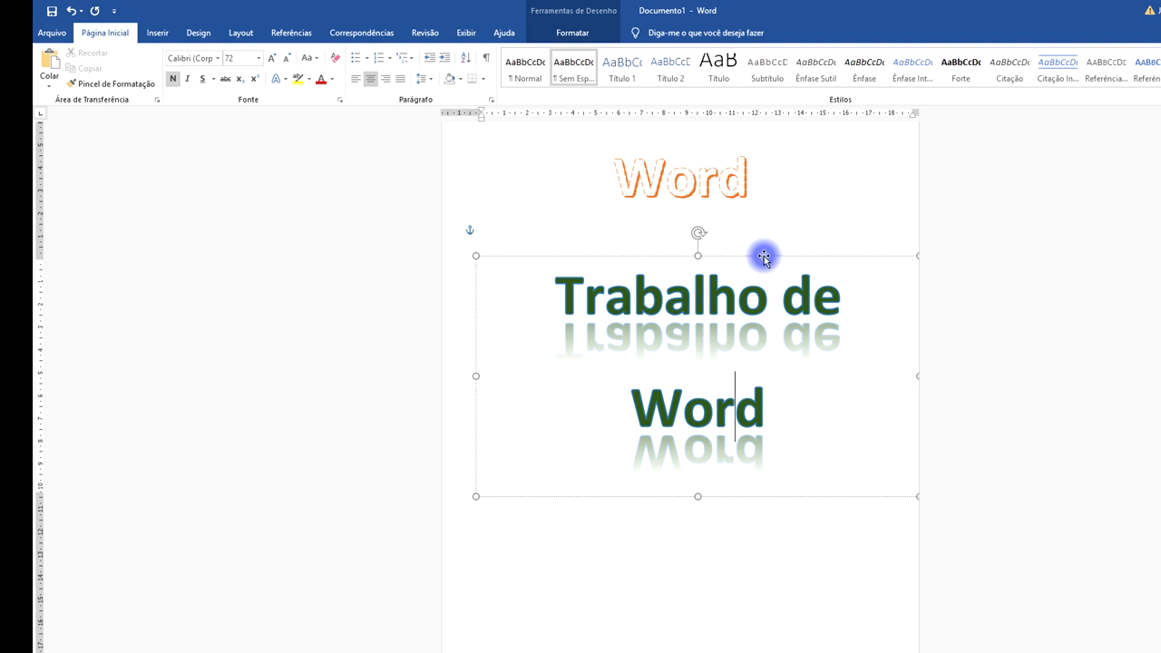
left_click(854, 180)
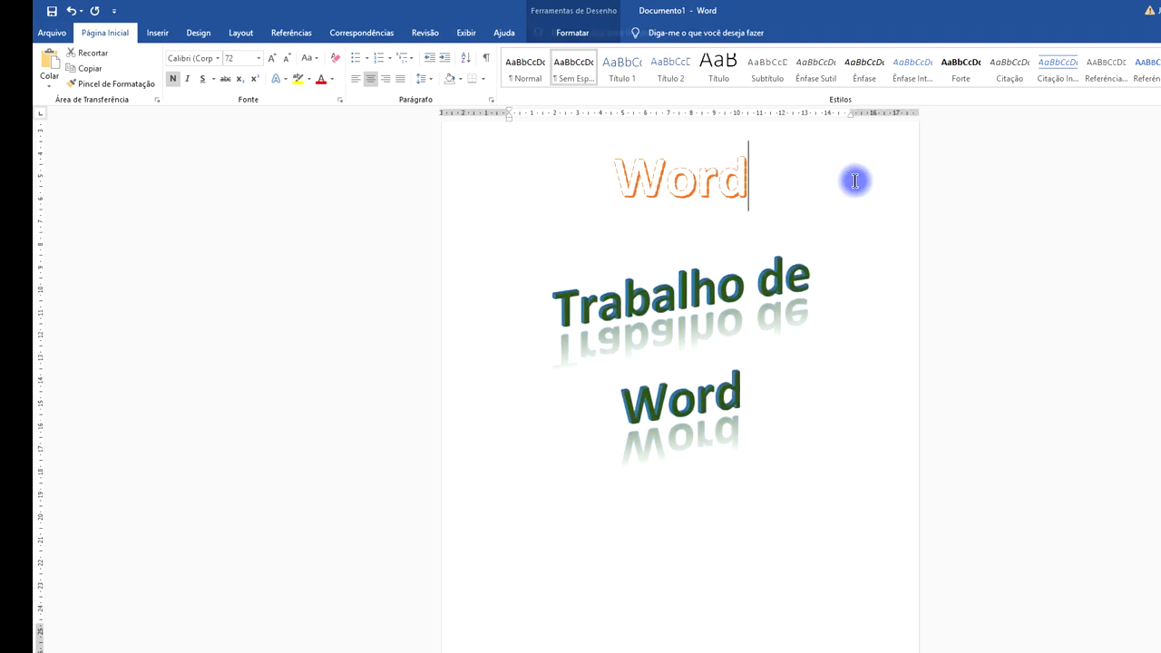
scroll(876, 327, "up", 3)
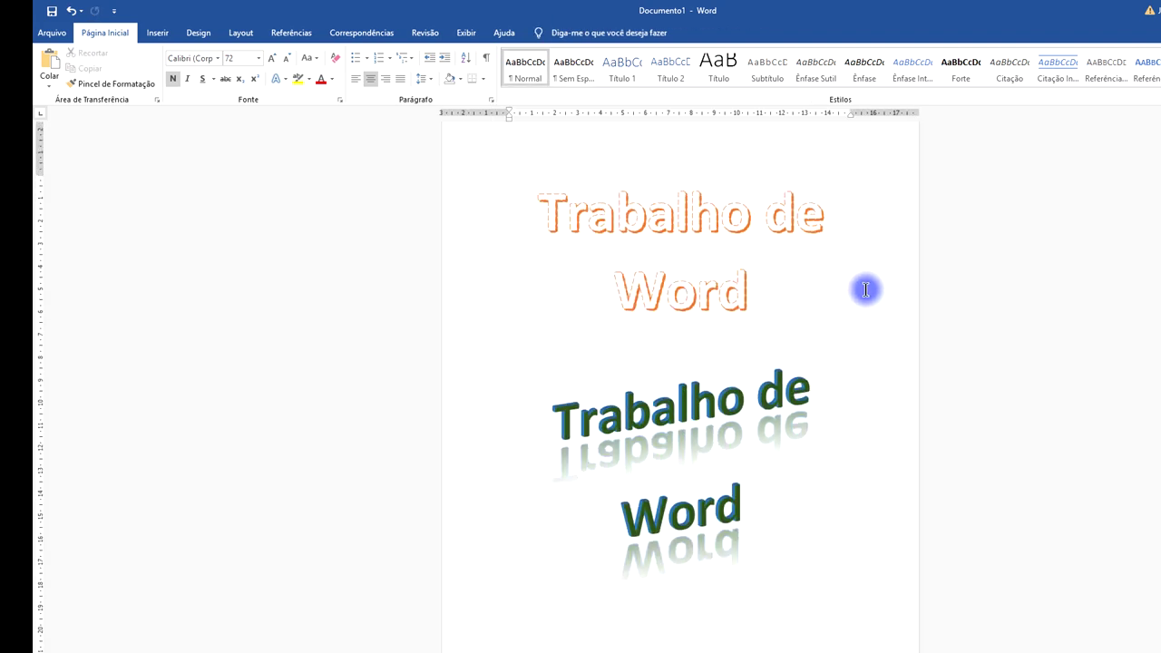
scroll(865, 287, "down", 3)
scroll(771, 290, "up", 2)
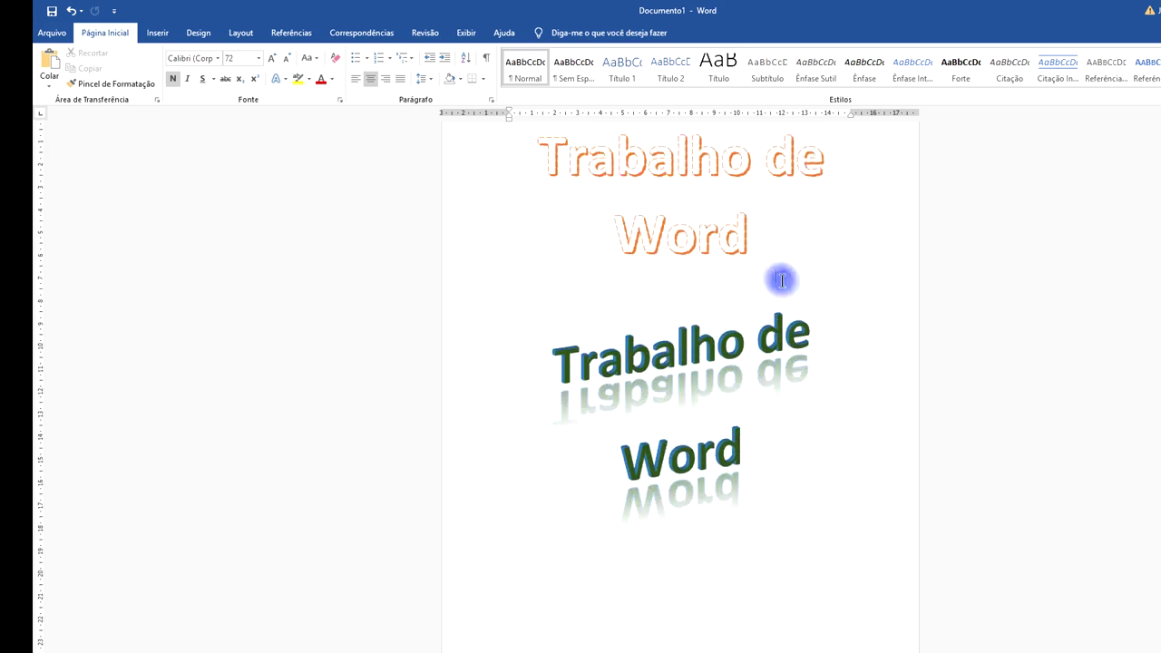
scroll(793, 374, "down", 2)
left_click(733, 318)
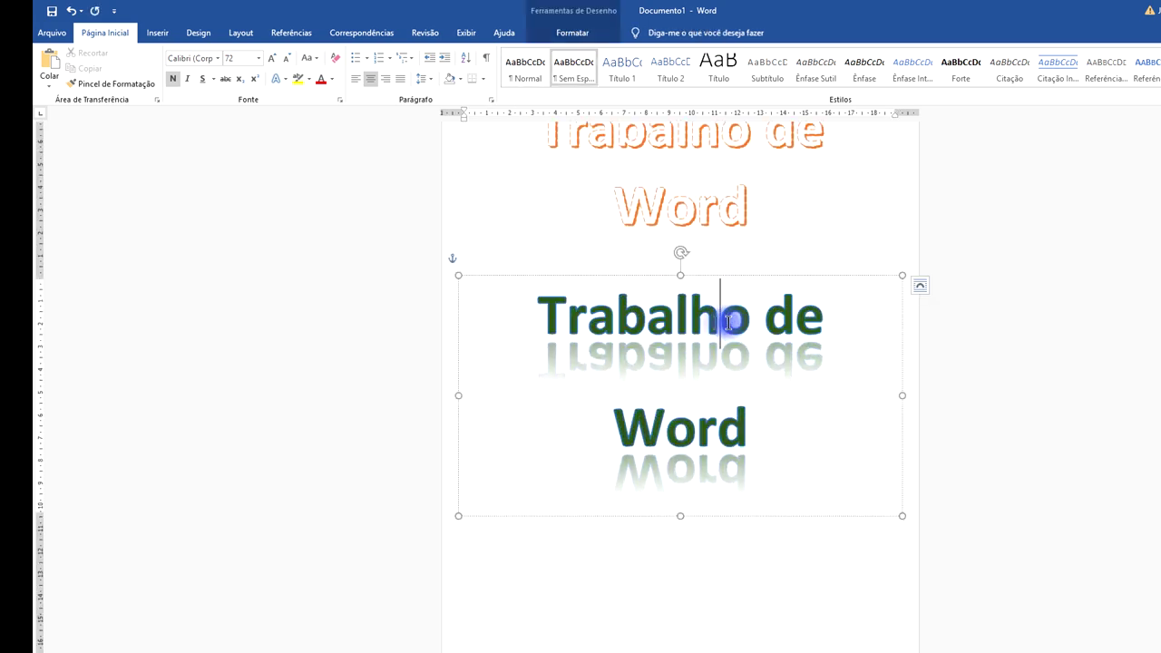
scroll(802, 277, "up", 2)
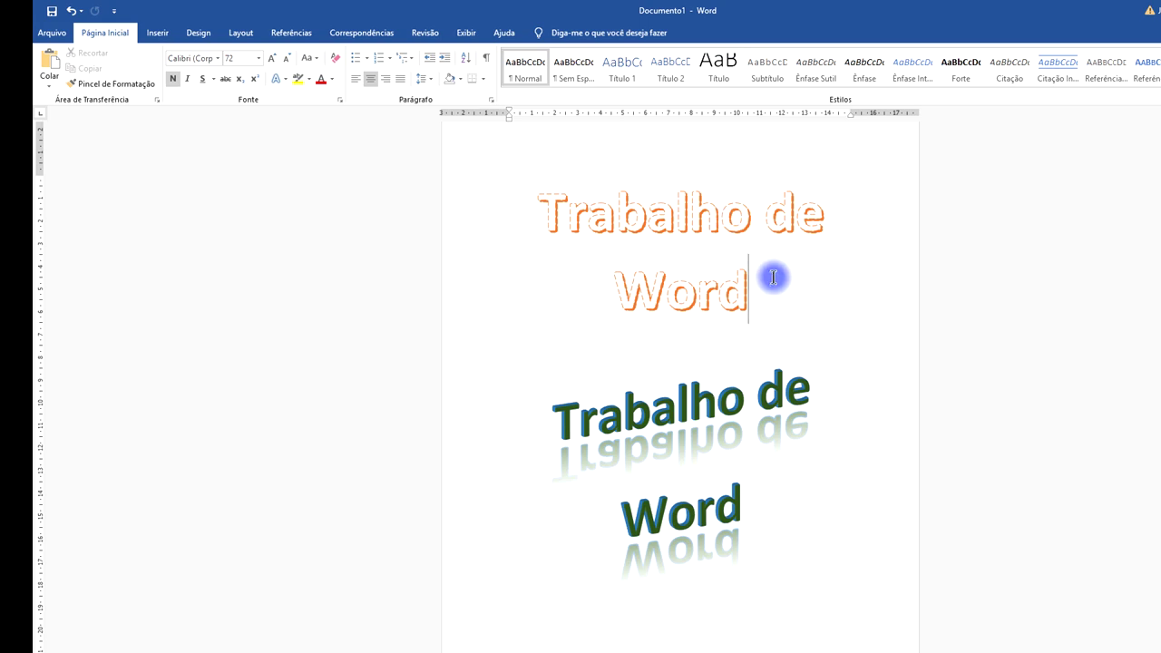
left_click_drag(622, 274, 555, 210)
left_click(727, 388)
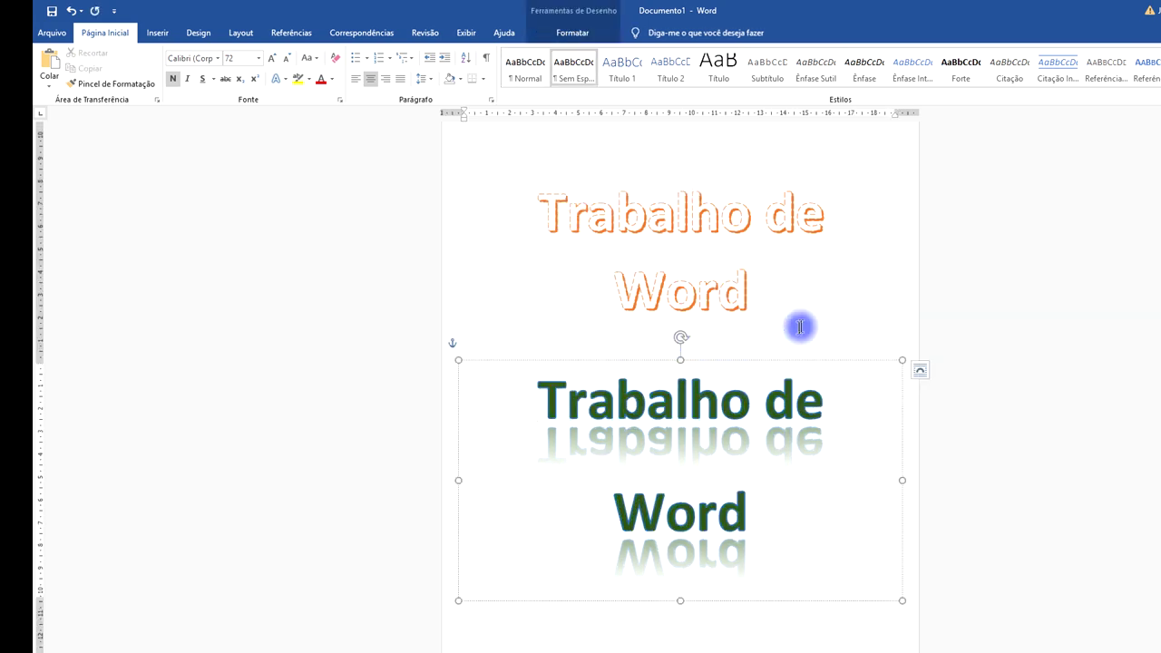
left_click(828, 296)
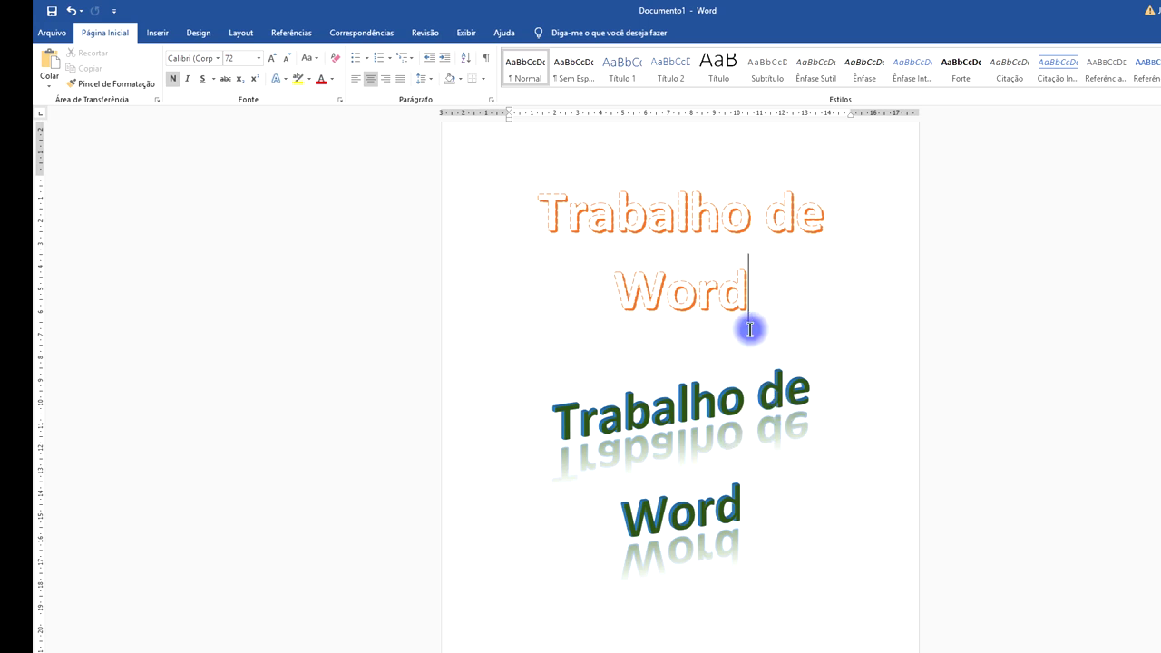
left_click_drag(754, 292, 555, 223)
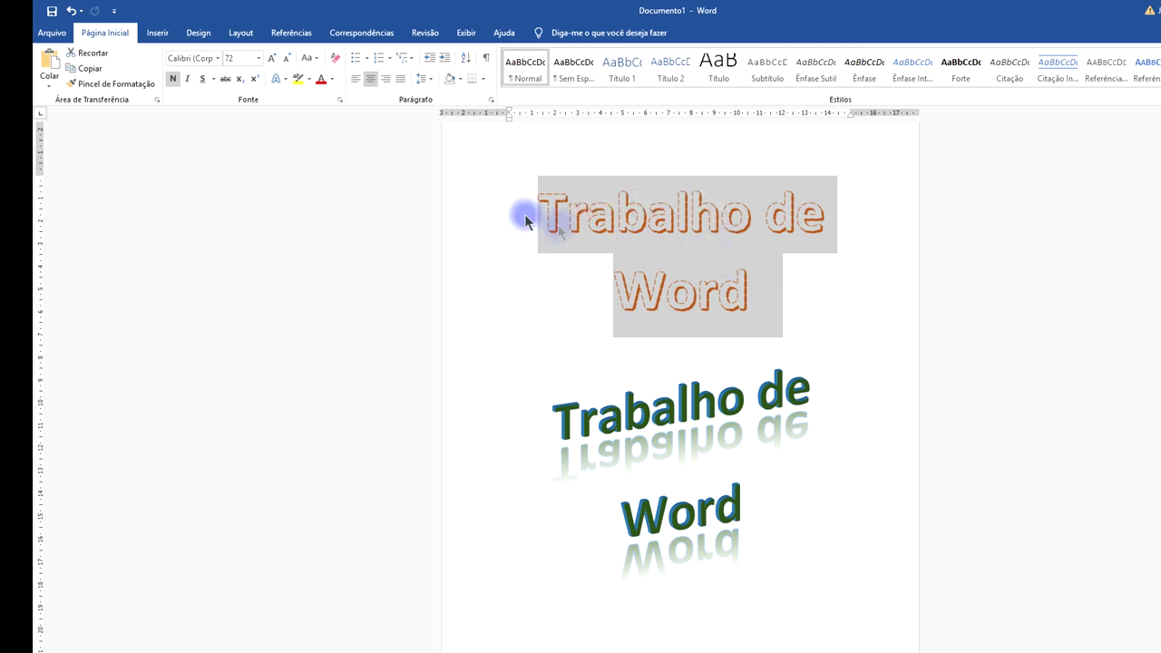
left_click(285, 81)
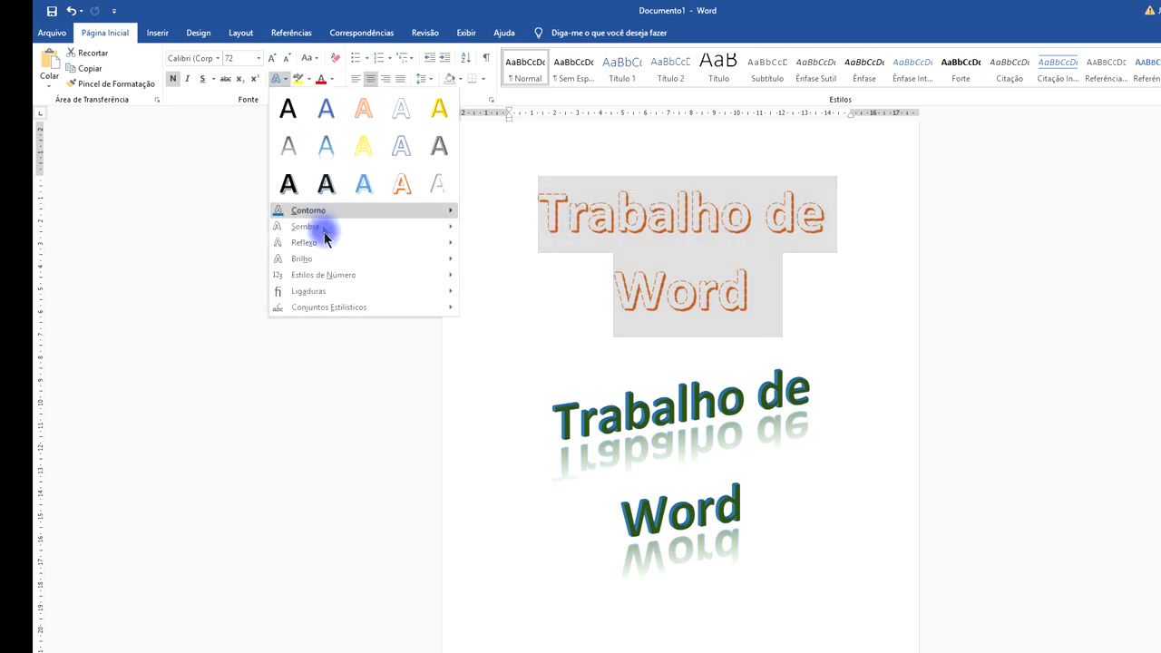
mouse_move(323, 259)
mouse_move(320, 279)
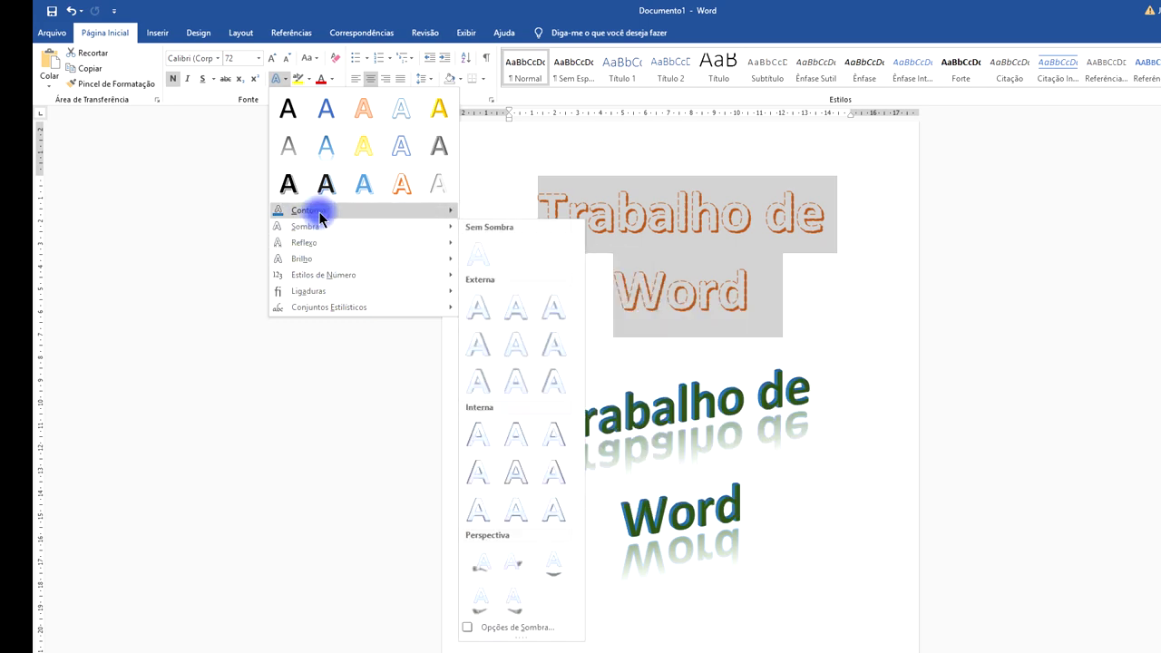
mouse_move(308, 214)
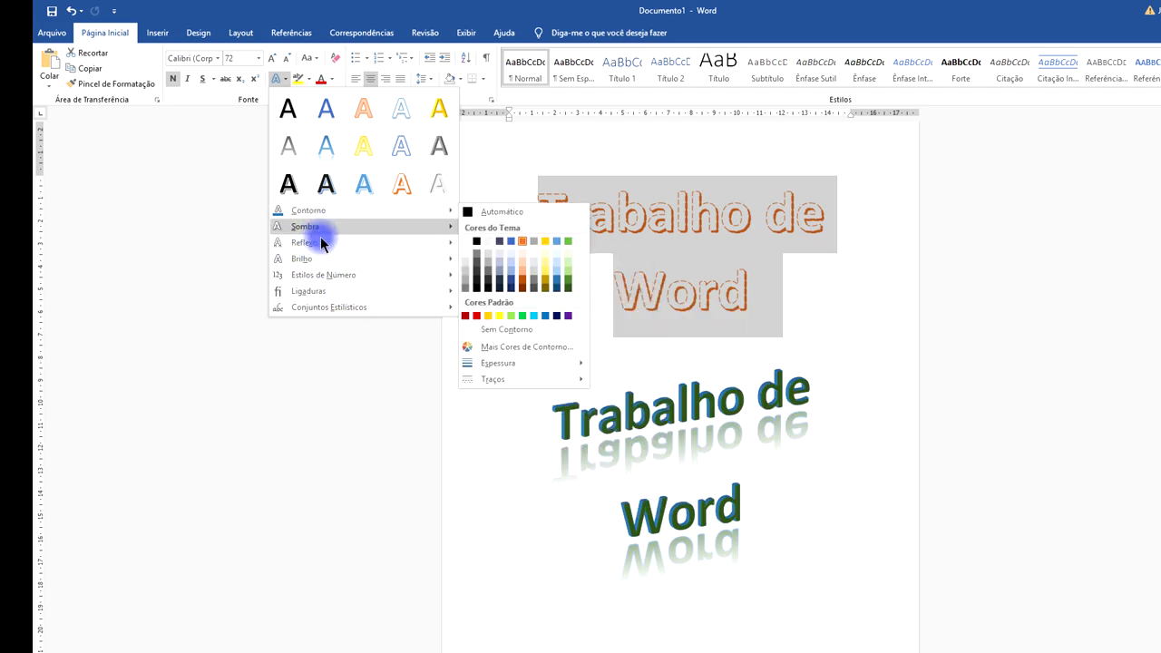
left_click(744, 409)
left_click(729, 406)
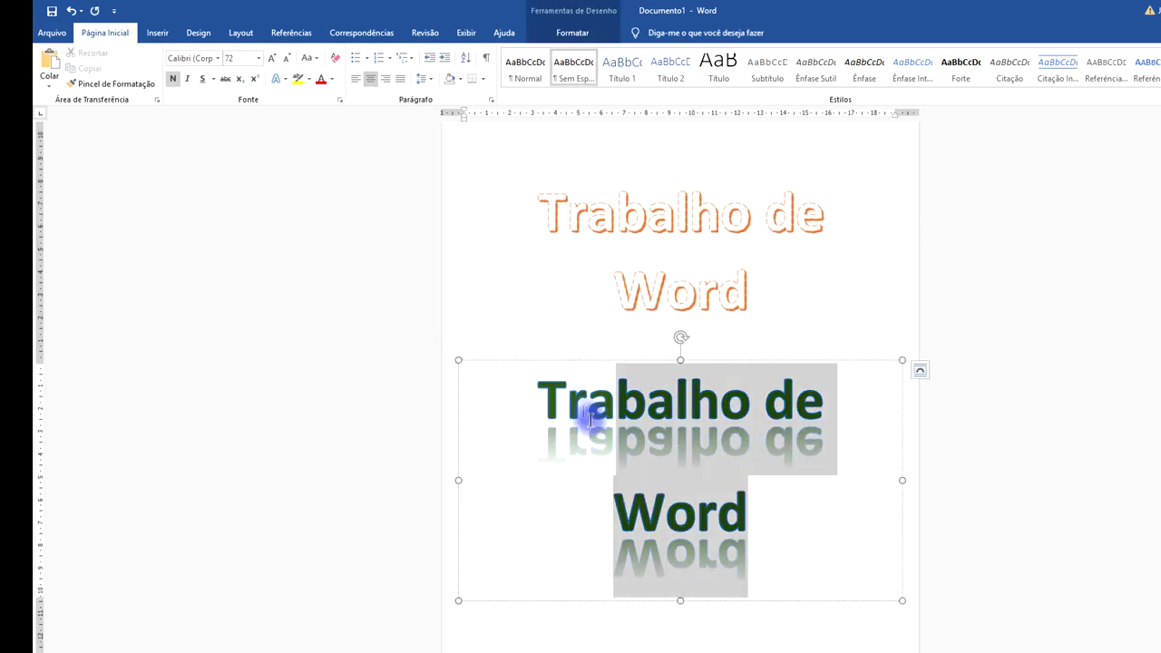
Apply the 3D rotation 'Perspectiva: à Esquerda, Inclinada para Cima' to all the green WordArt text
left_click_drag(756, 498, 549, 394)
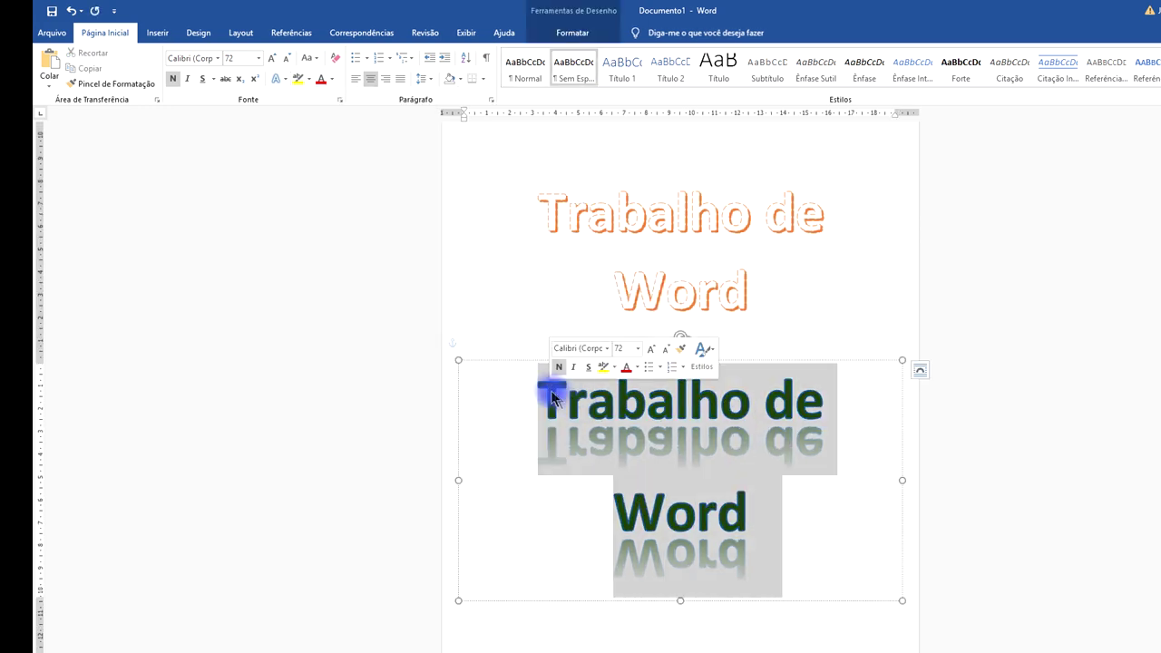
left_click(578, 41)
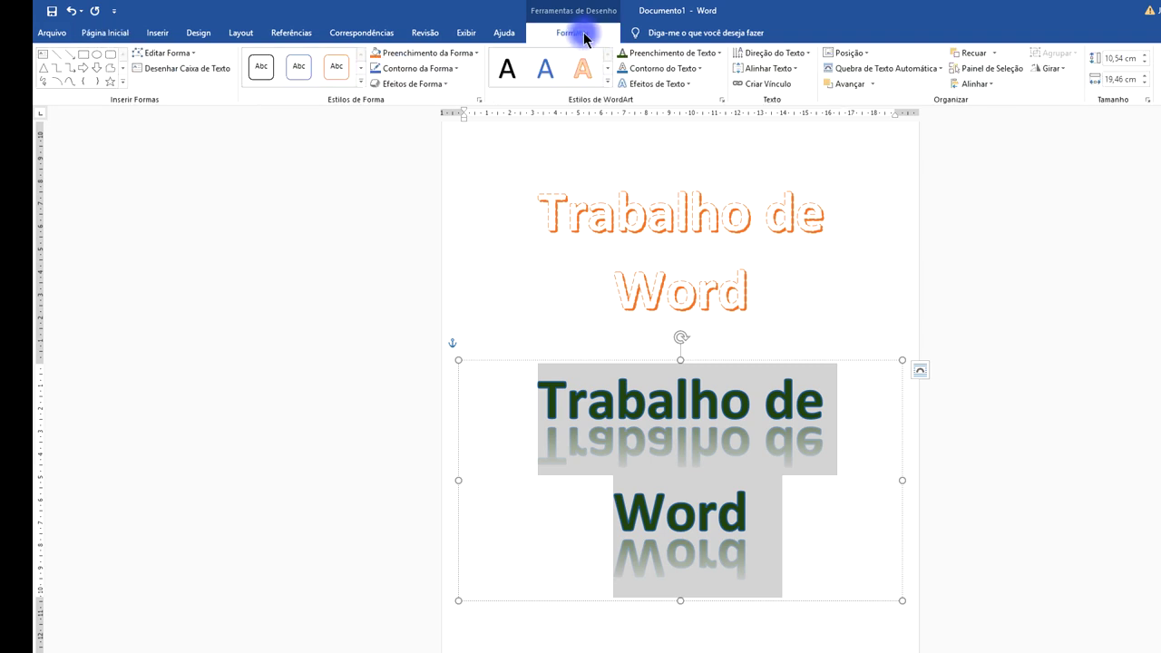
left_click(645, 83)
mouse_move(682, 234)
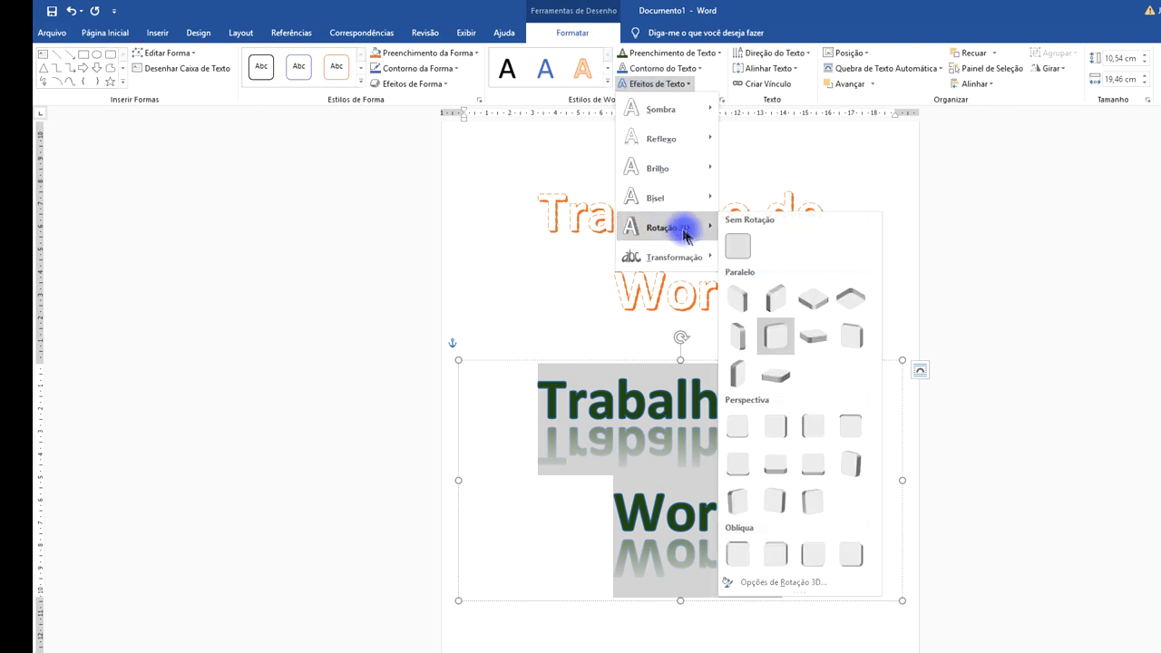
left_click(782, 501)
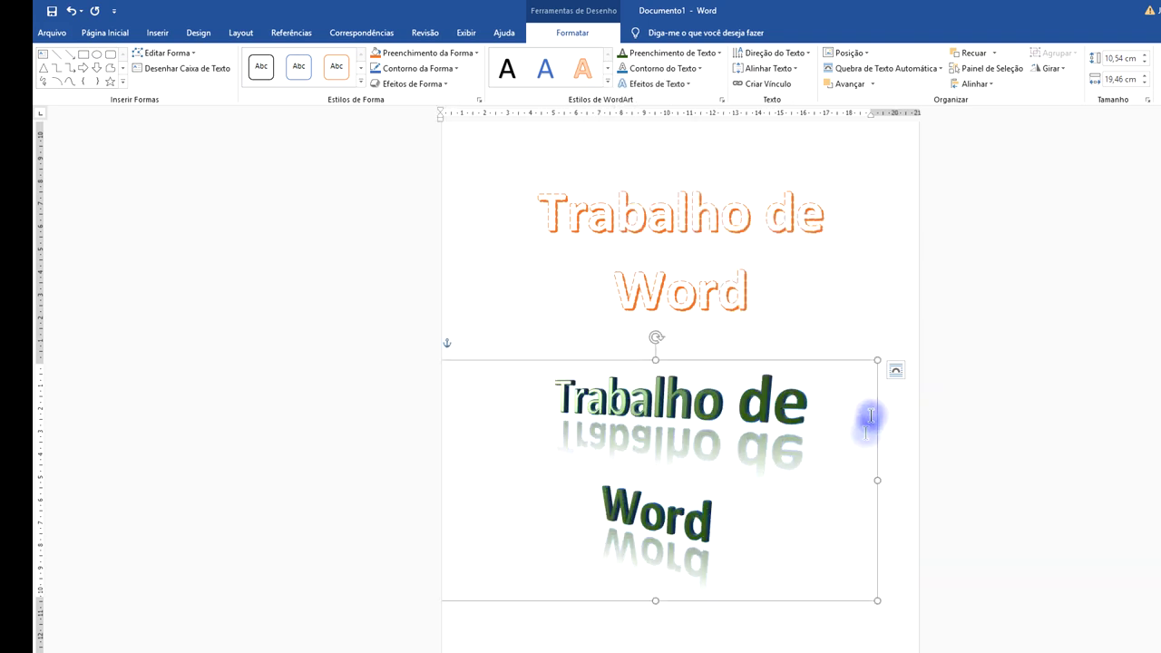
left_click(867, 265)
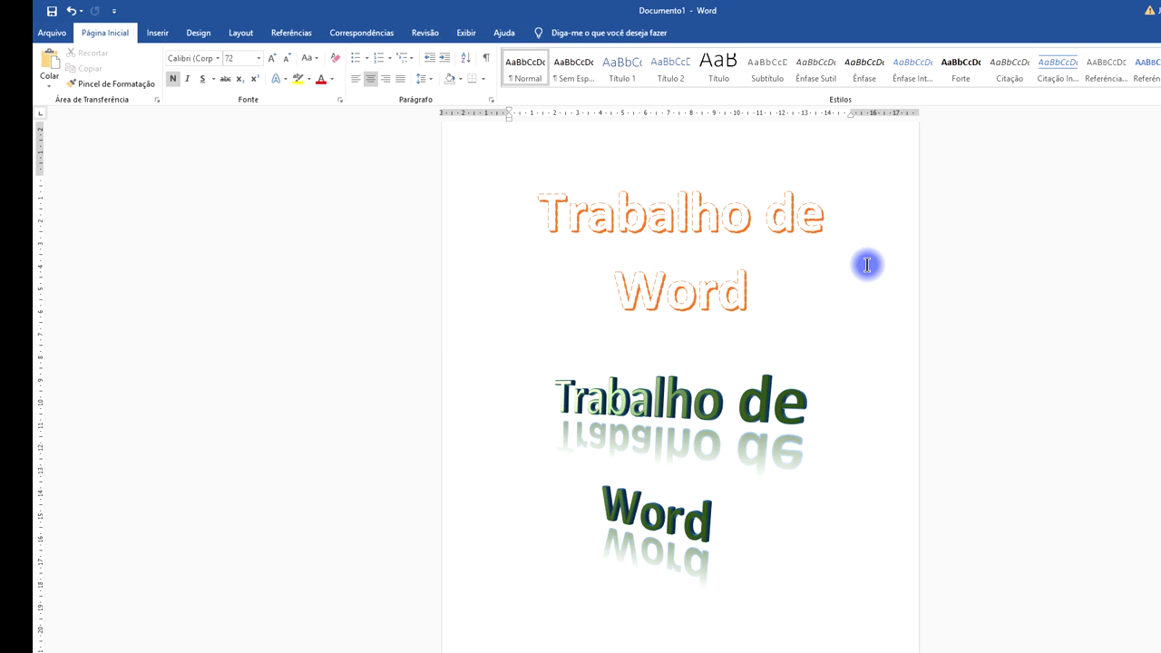
Drag the green 3D WordArt up so it sits just under the orange title
scroll(917, 321, "down", 2)
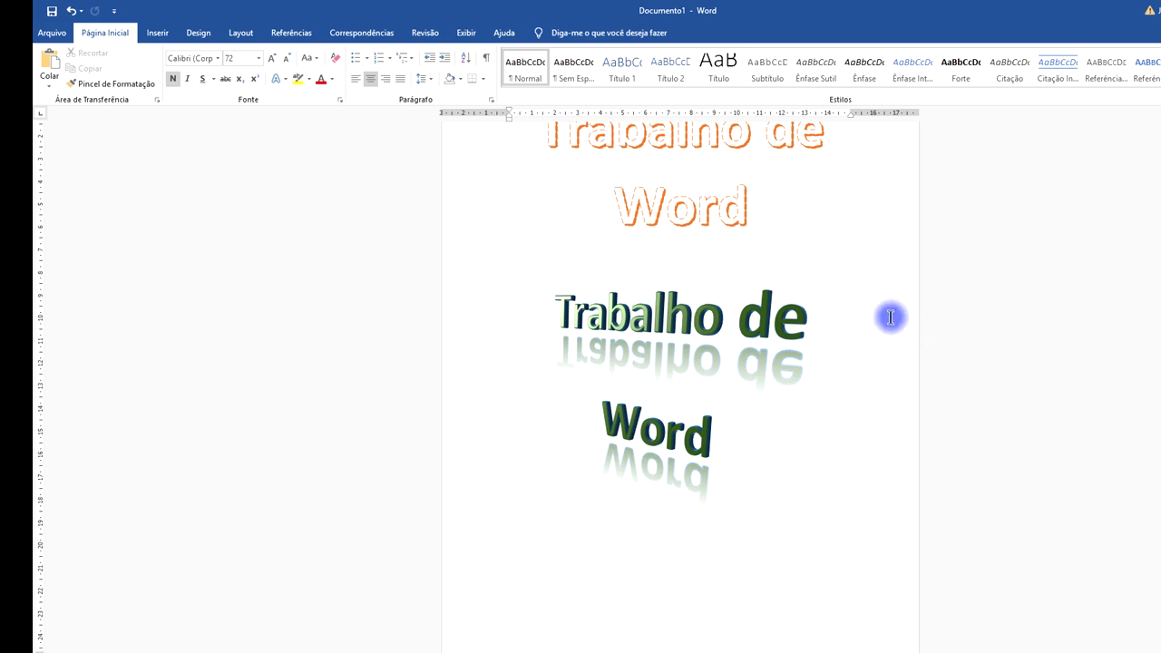
scroll(886, 310, "up", 2)
scroll(873, 313, "down", 3)
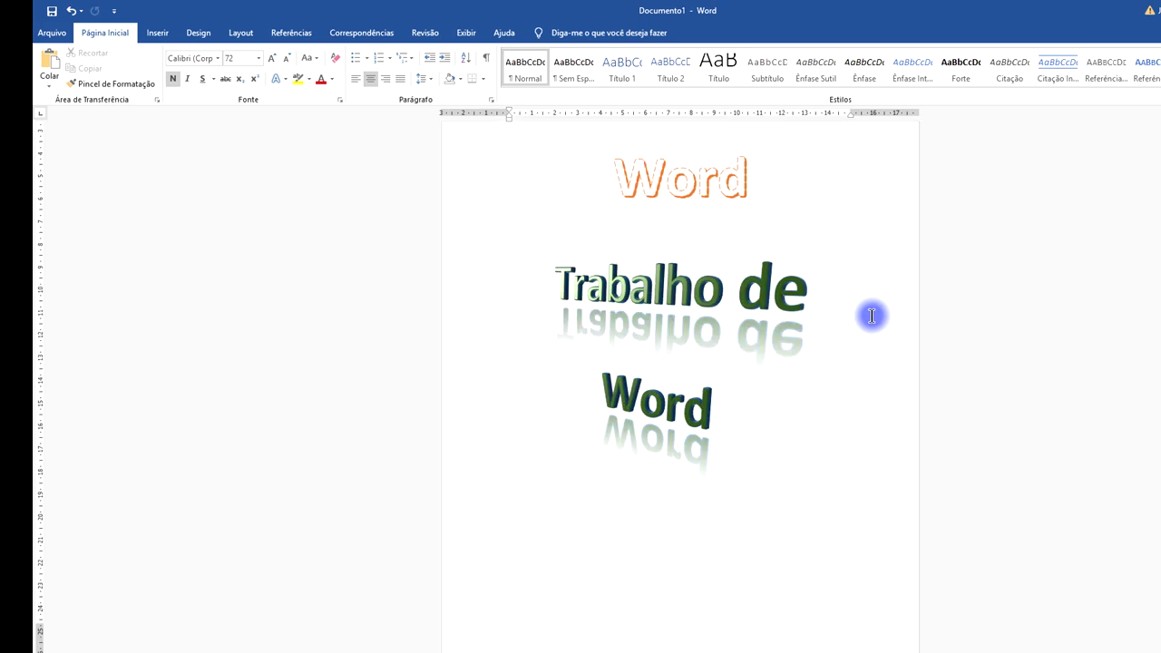
left_click(780, 394)
left_click(745, 554)
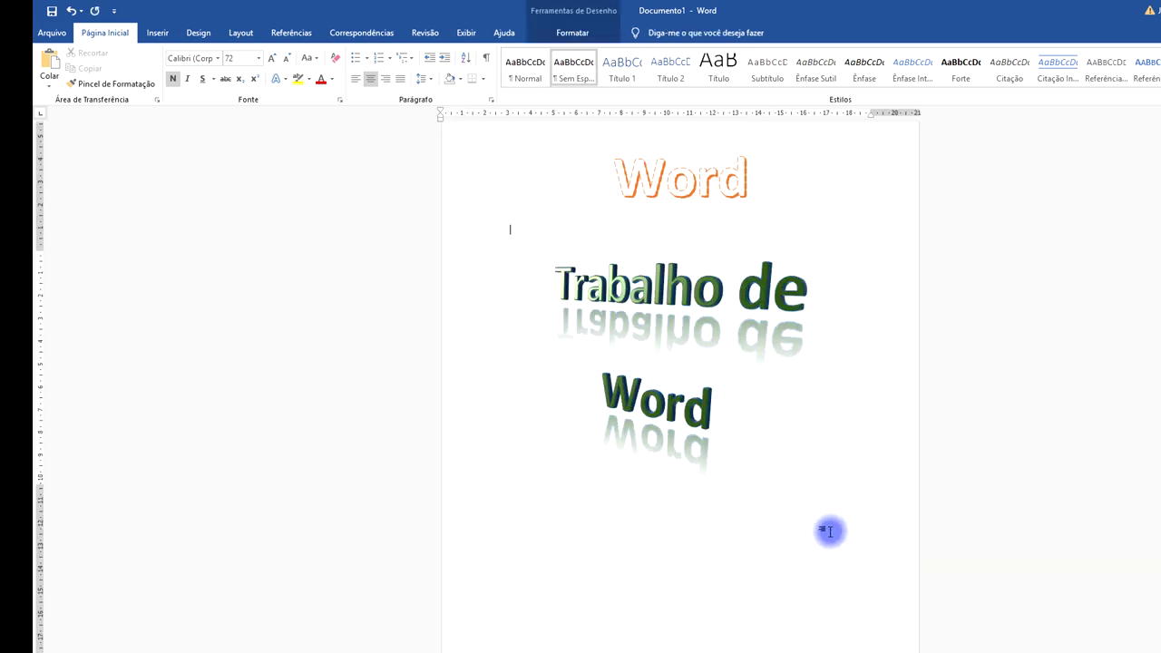
left_click(699, 527)
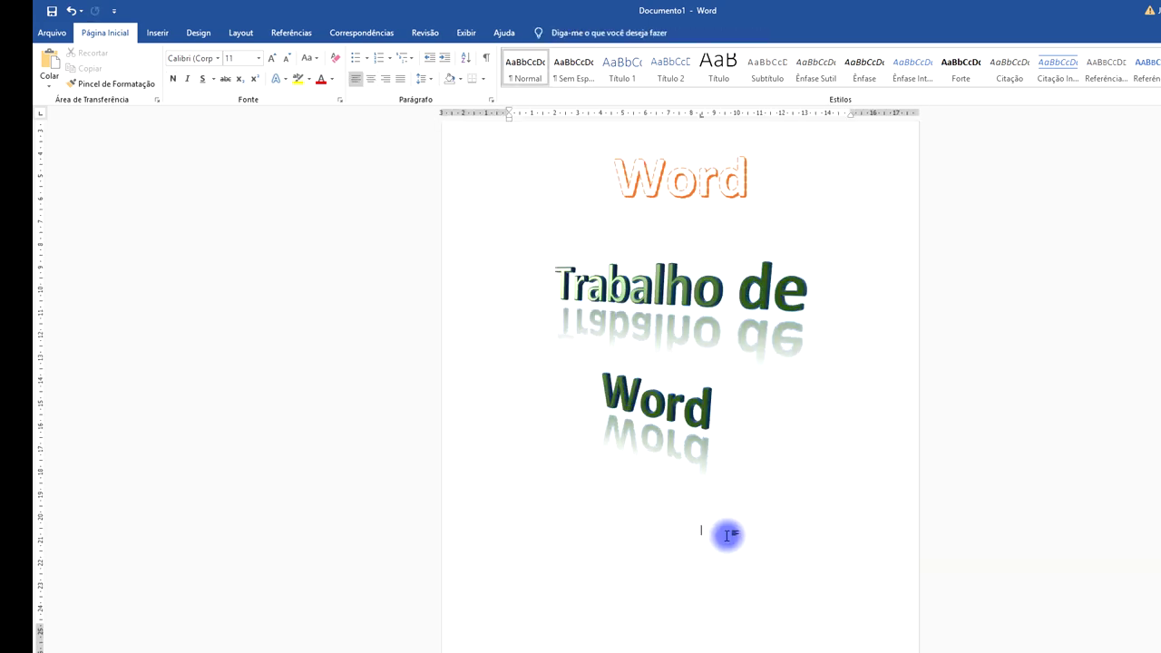
scroll(732, 354, "up", 1)
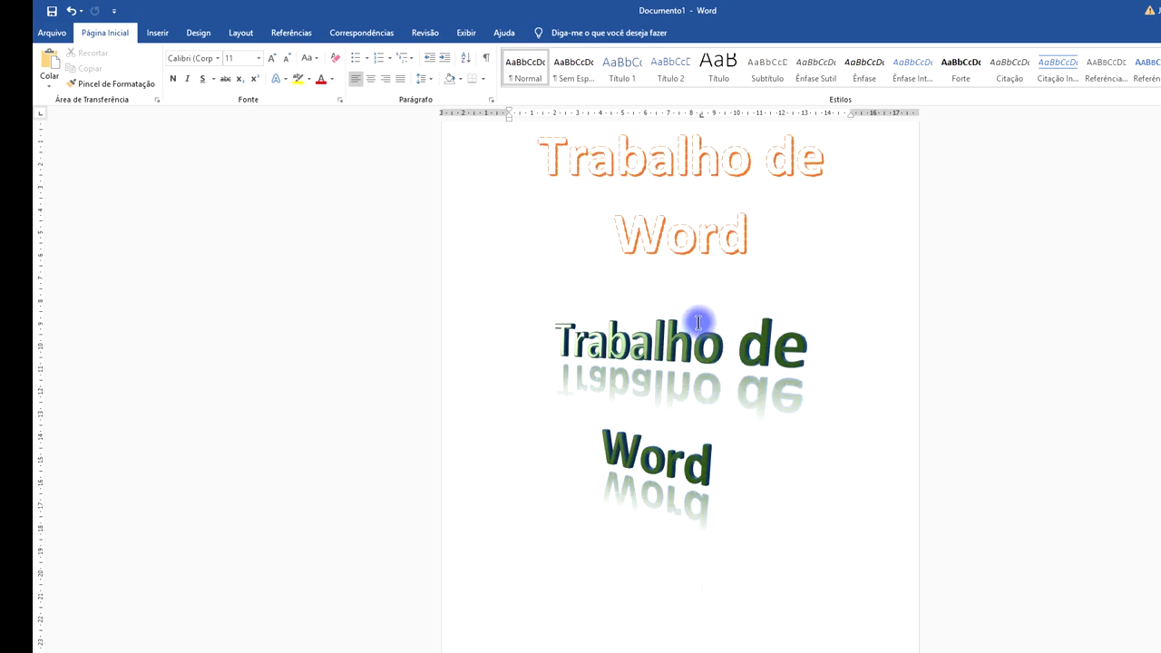
left_click(710, 367)
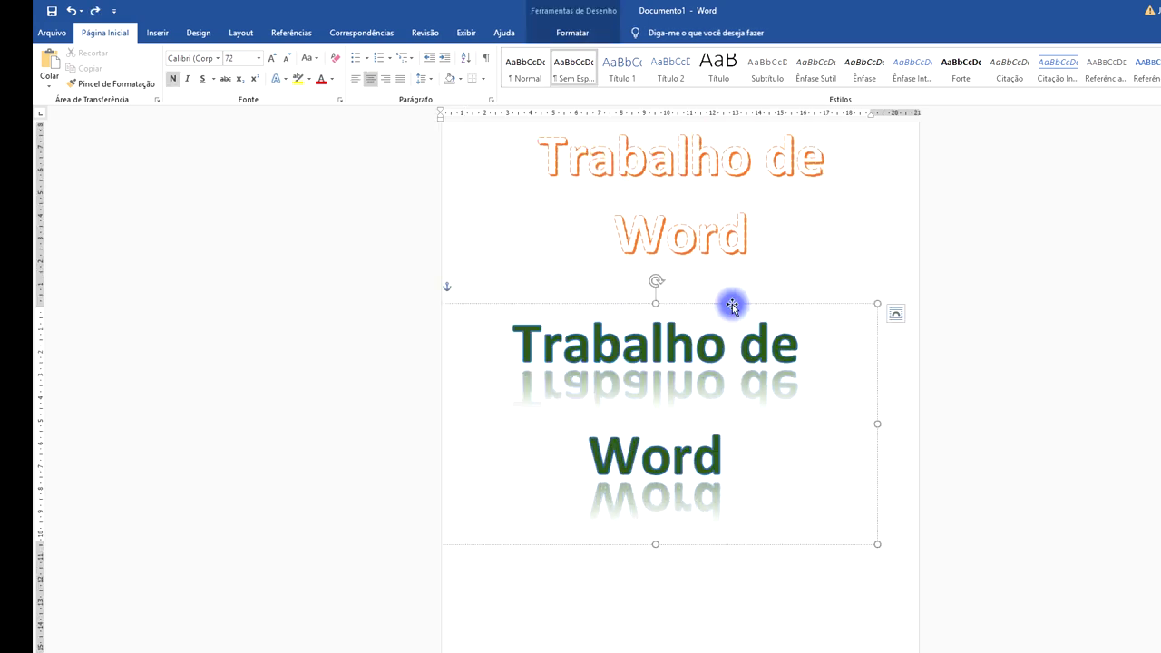
left_click_drag(732, 306, 752, 266)
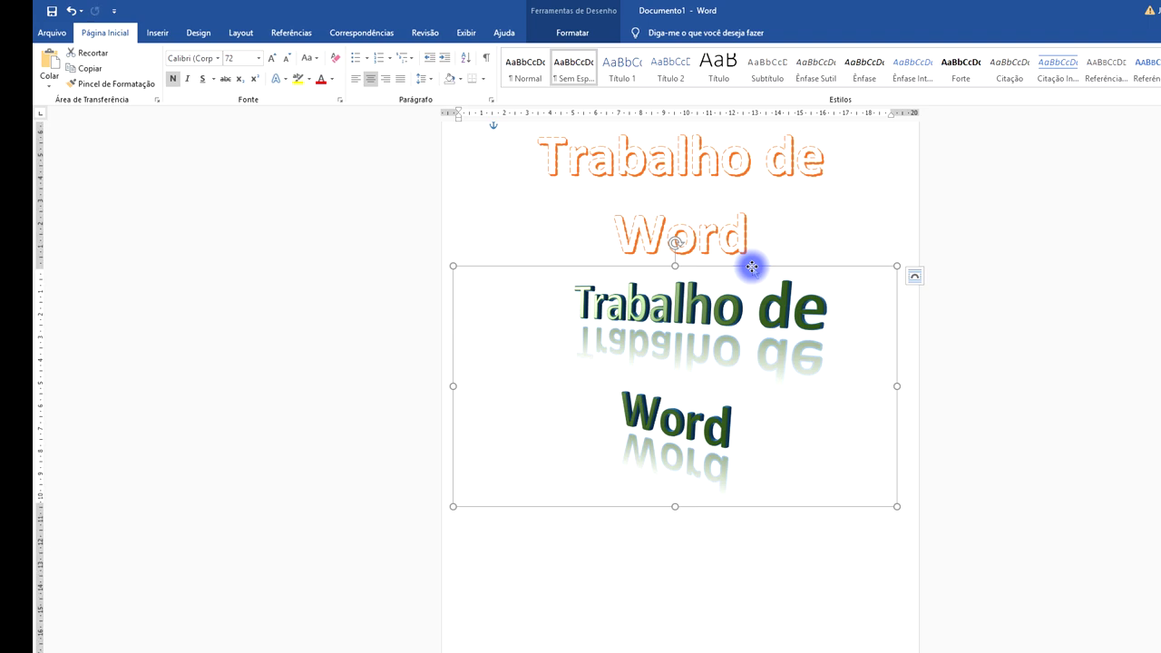
left_click(676, 568)
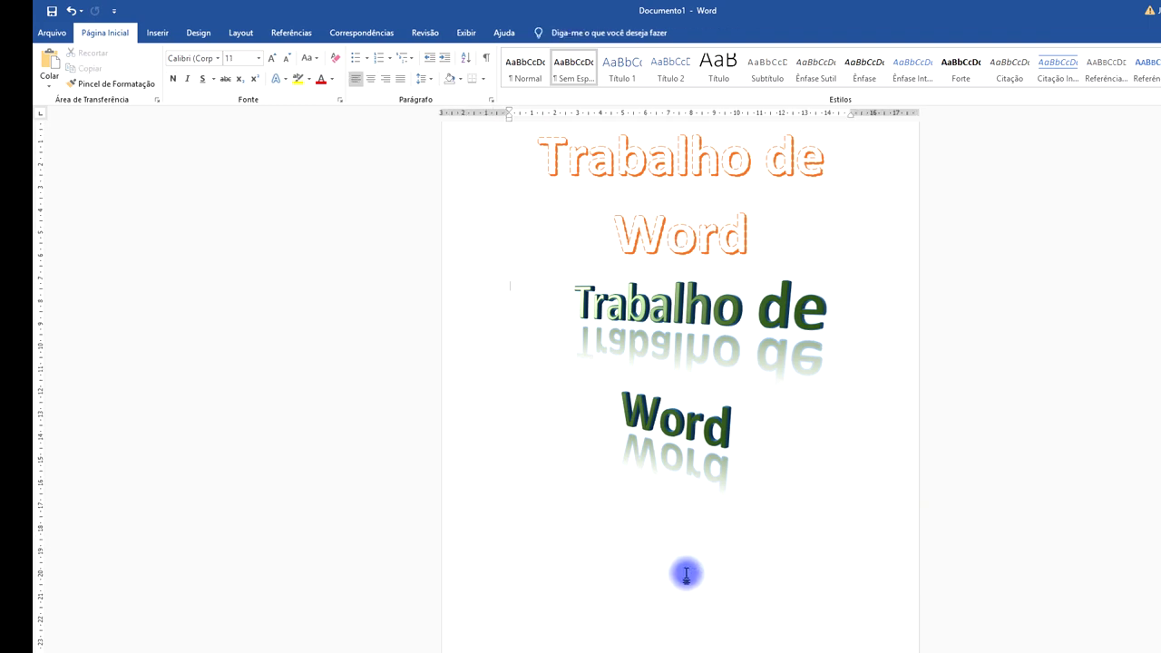
Insert a page break (Ctrl+Enter) after the orange 'Word' line to create a blank second page
scroll(816, 493, "down", 2)
scroll(794, 444, "up", 1)
scroll(770, 391, "up", 2)
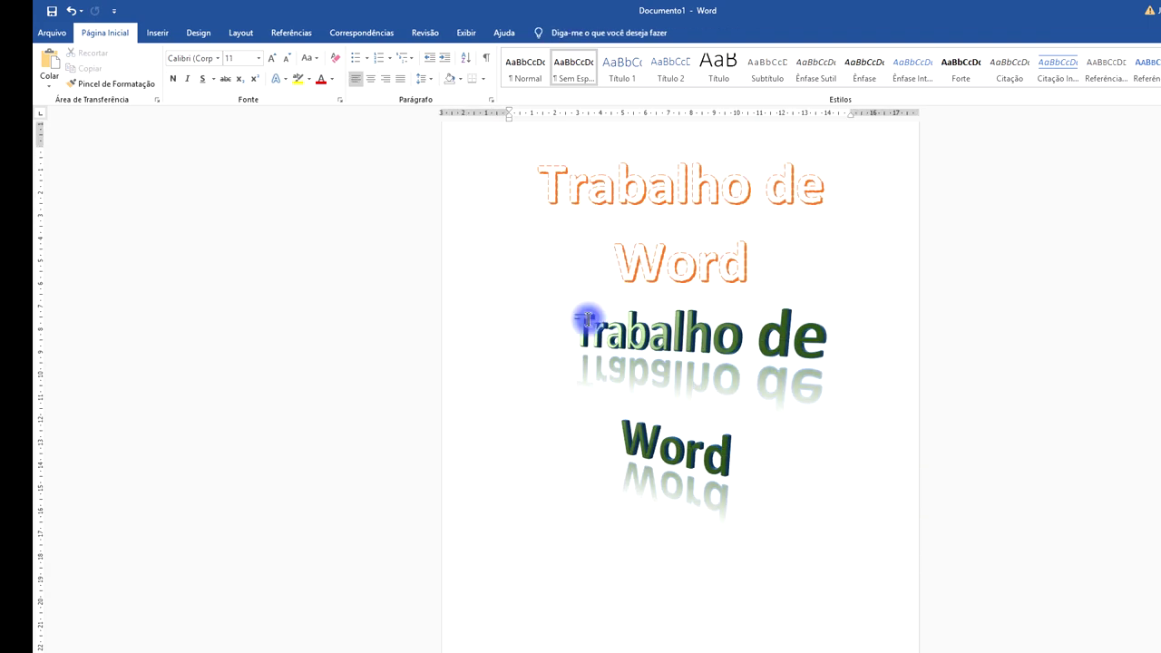
left_click(559, 316)
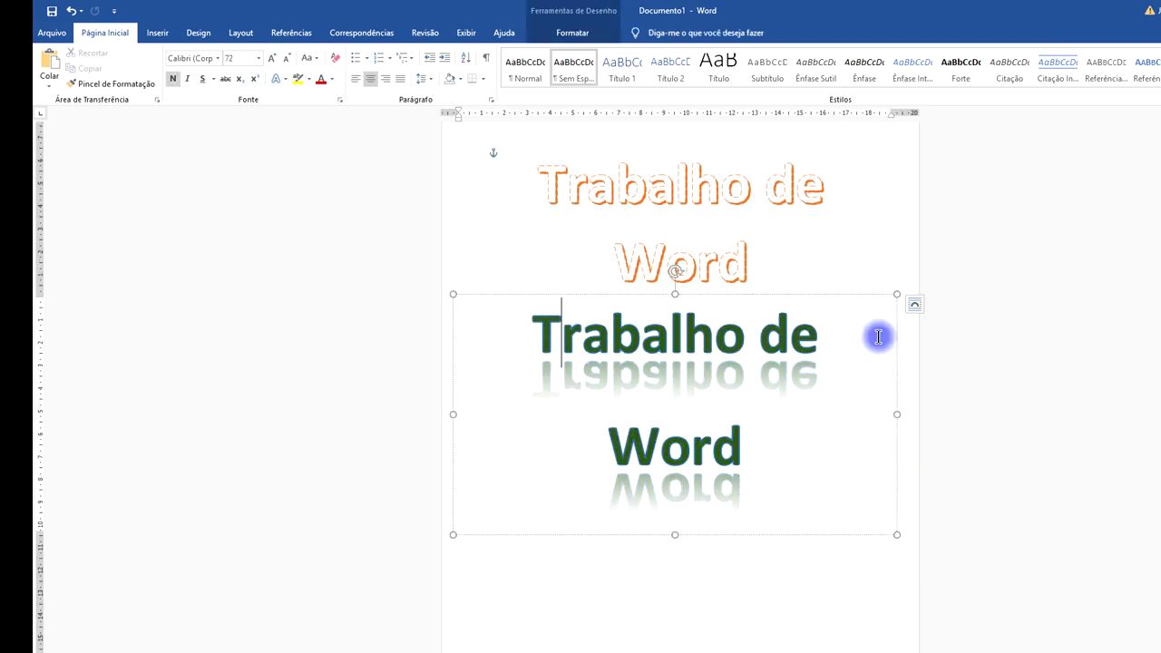
left_click(560, 267)
left_click_drag(560, 266, 786, 262)
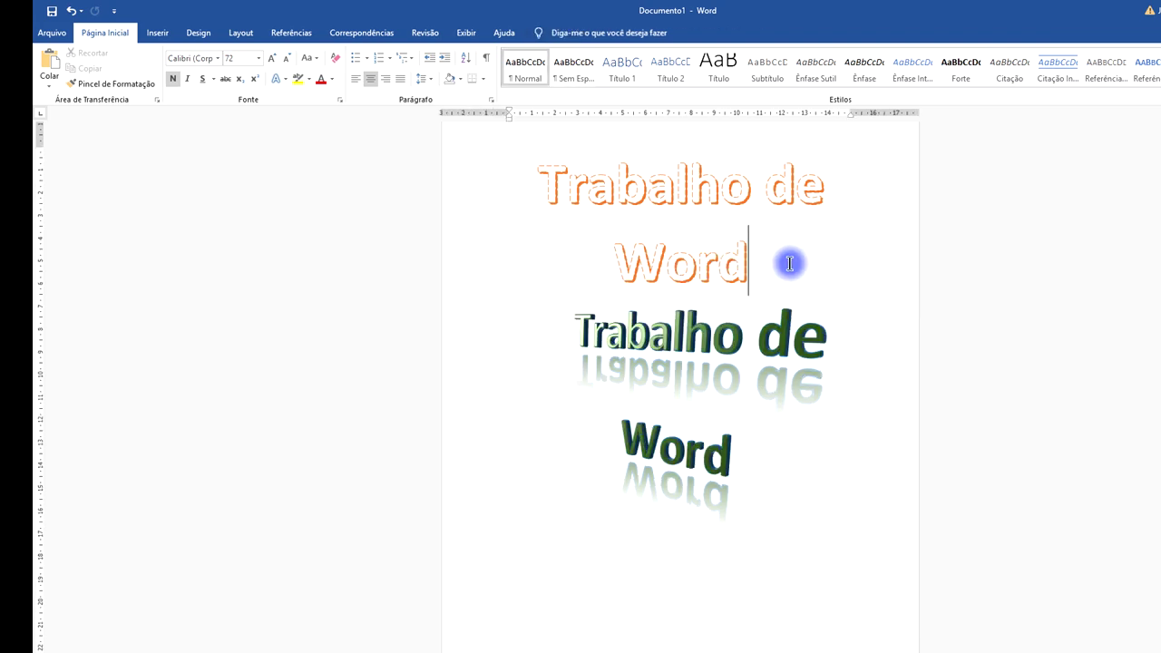
key("ctrl+Return")
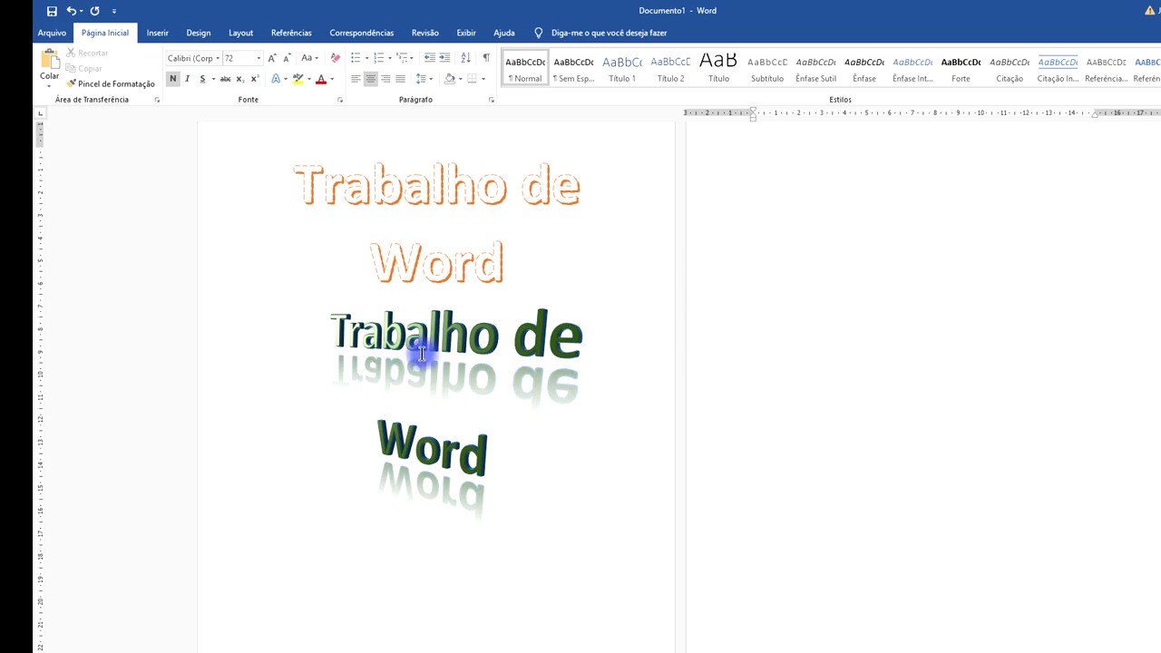
Move the green WordArt onto the second page
left_click(463, 324)
mouse_move(483, 297)
left_mouse_down()
mouse_move(957, 211)
mouse_move(974, 312)
left_mouse_up()
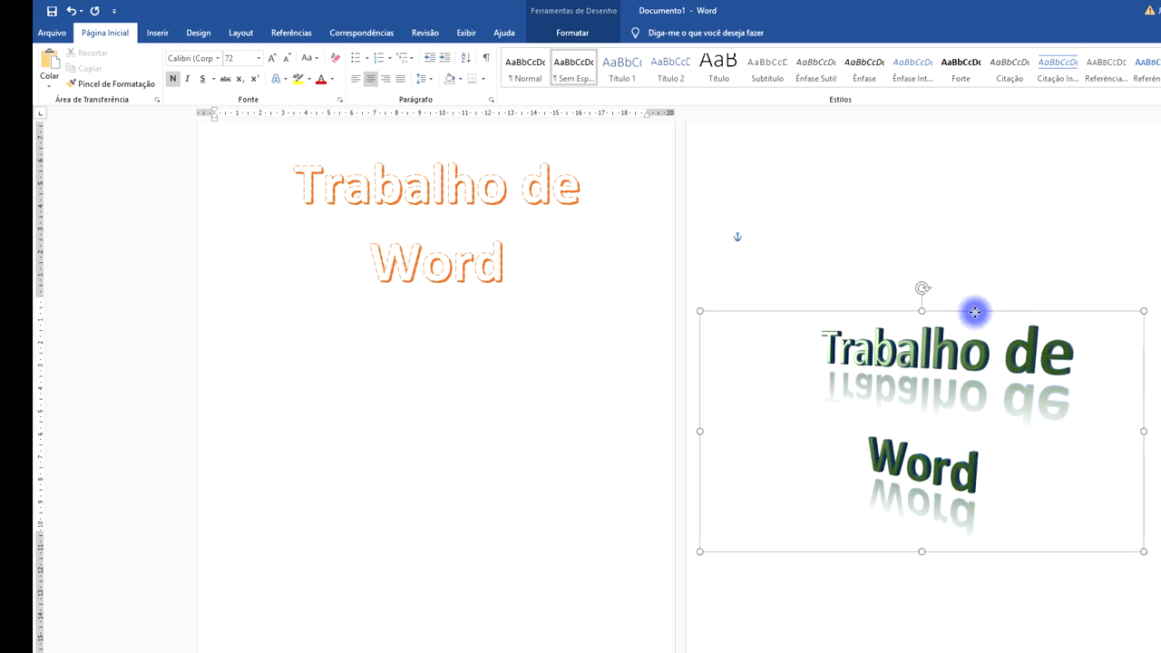
left_click(983, 200)
scroll(1080, 286, "down", 2)
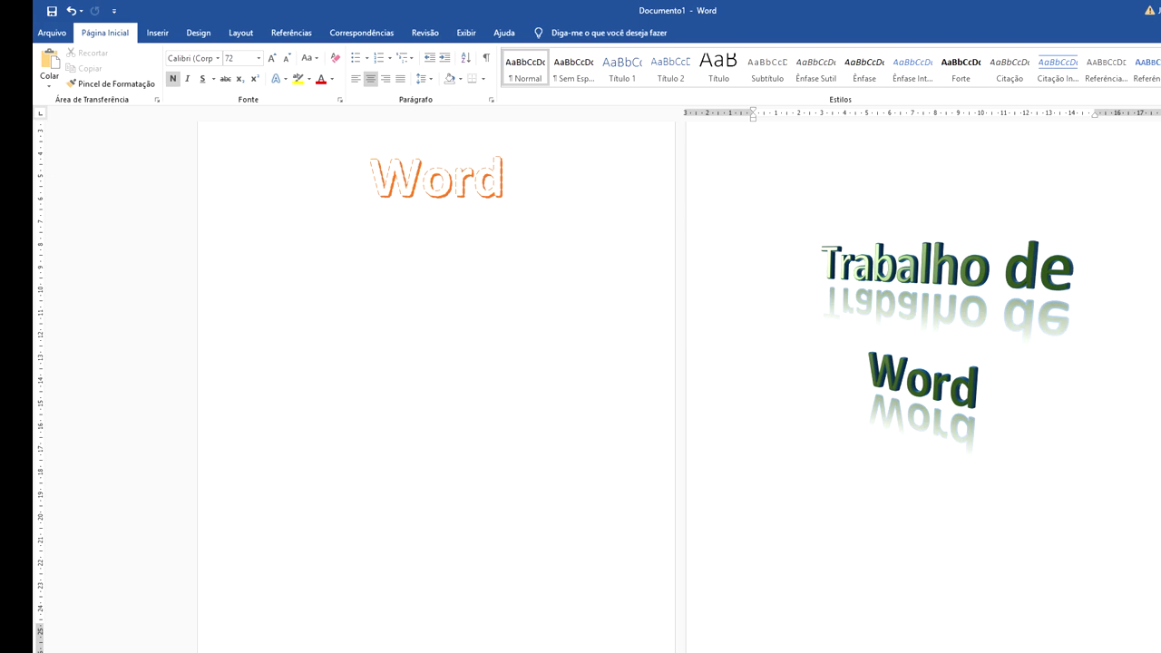
scroll(681, 381, "down", 2)
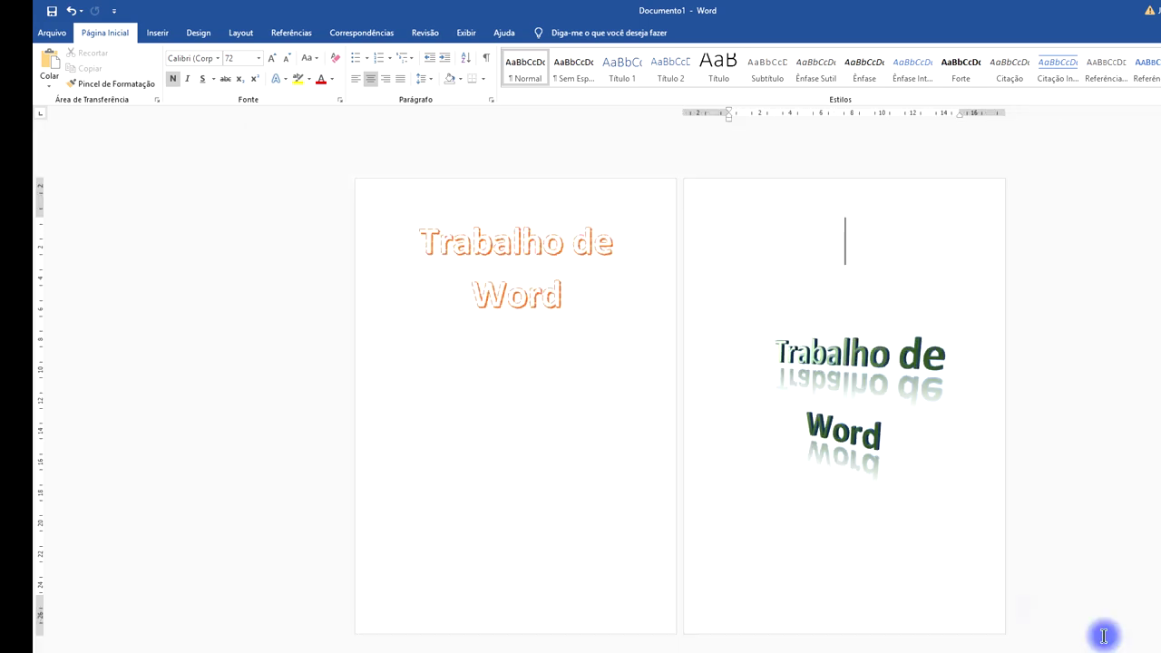
Add a blank line above the orange title and delete the empty lines above the green WordArt
left_click(420, 243)
key("Return")
key("Return")
key("Return")
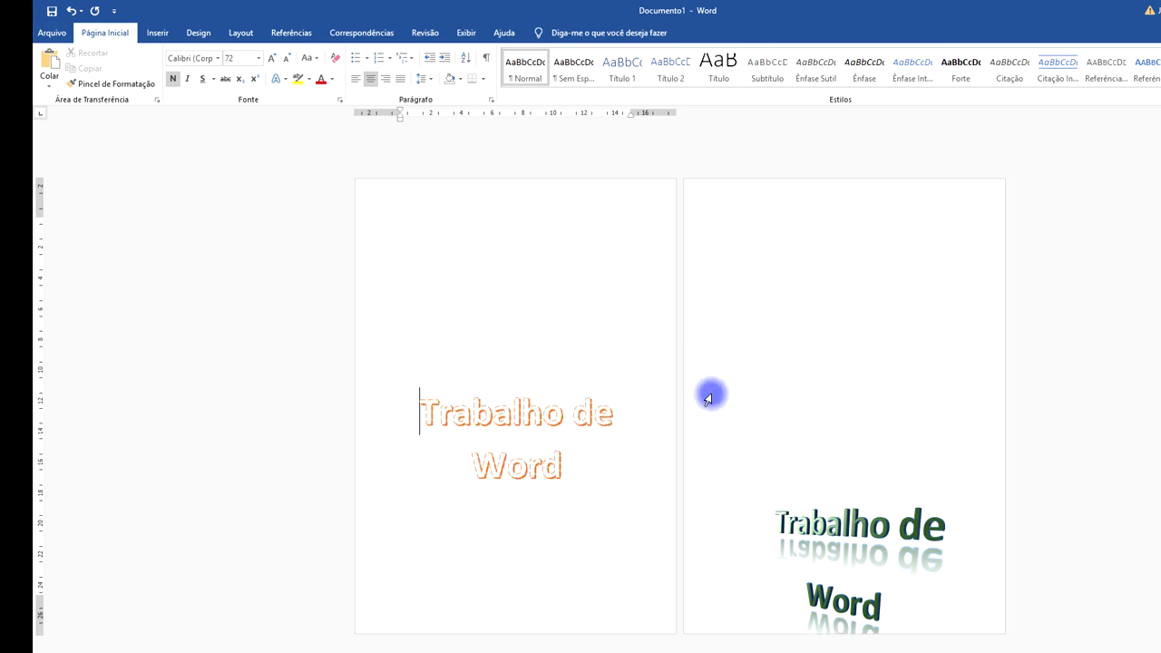
key("BackSpace")
left_click(787, 355)
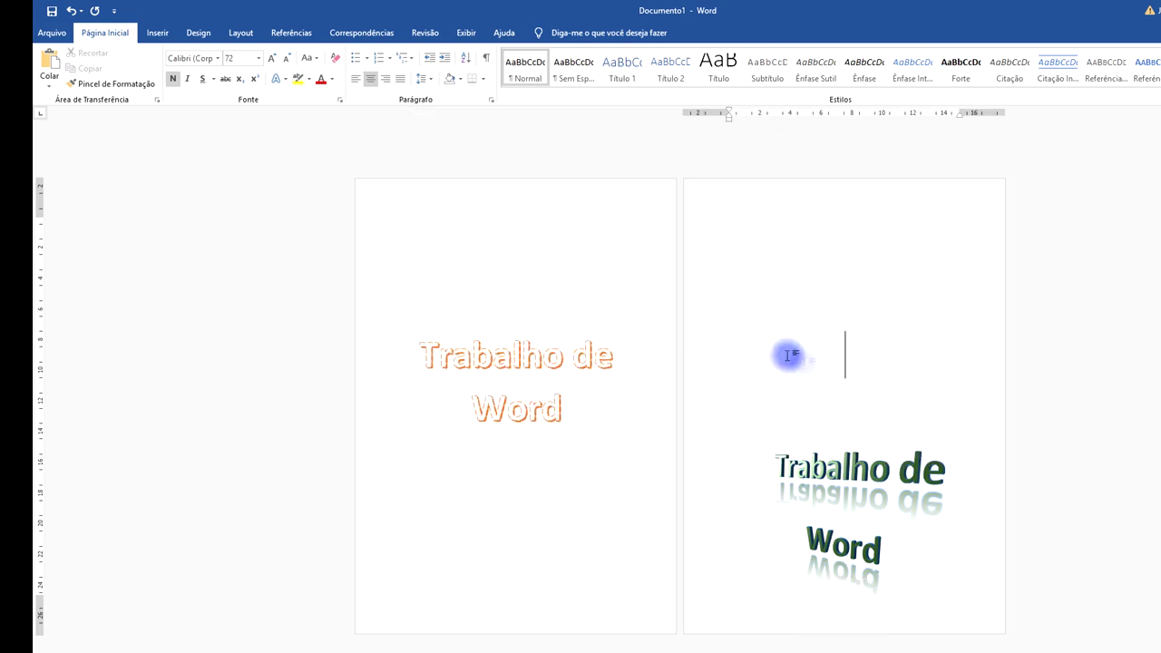
key("BackSpace")
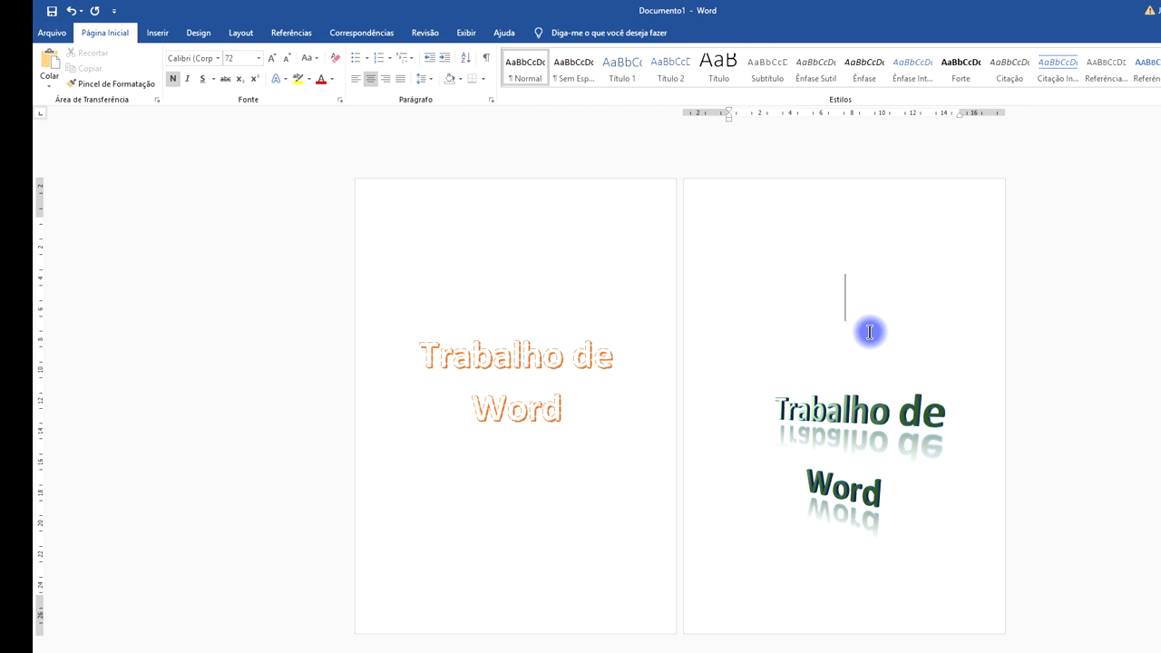
key("BackSpace")
key("BackSpace")
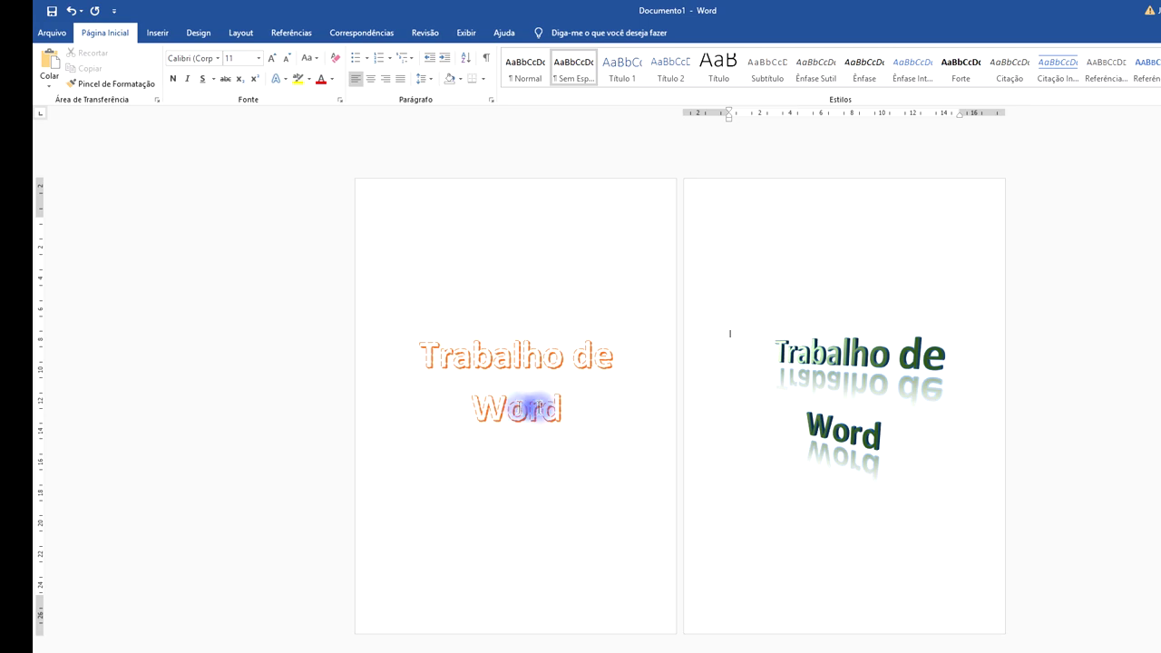
Open and close the Text Effects and WordArt galleries without changing the green WordArt
left_click(290, 80)
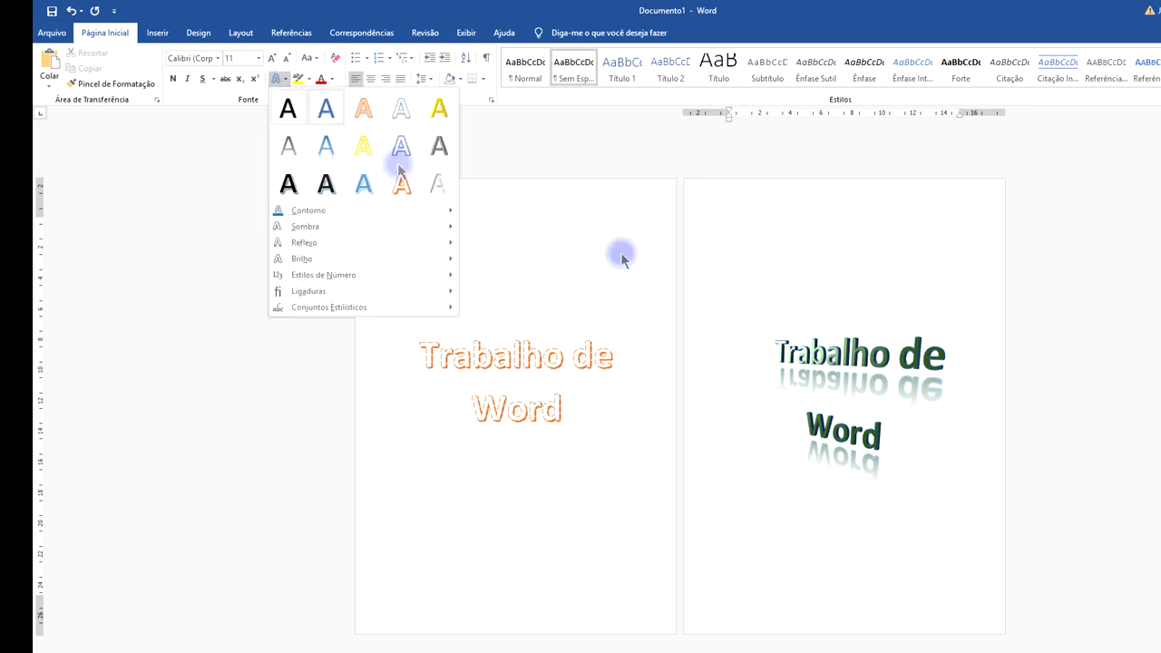
left_click(668, 264)
left_click(821, 363)
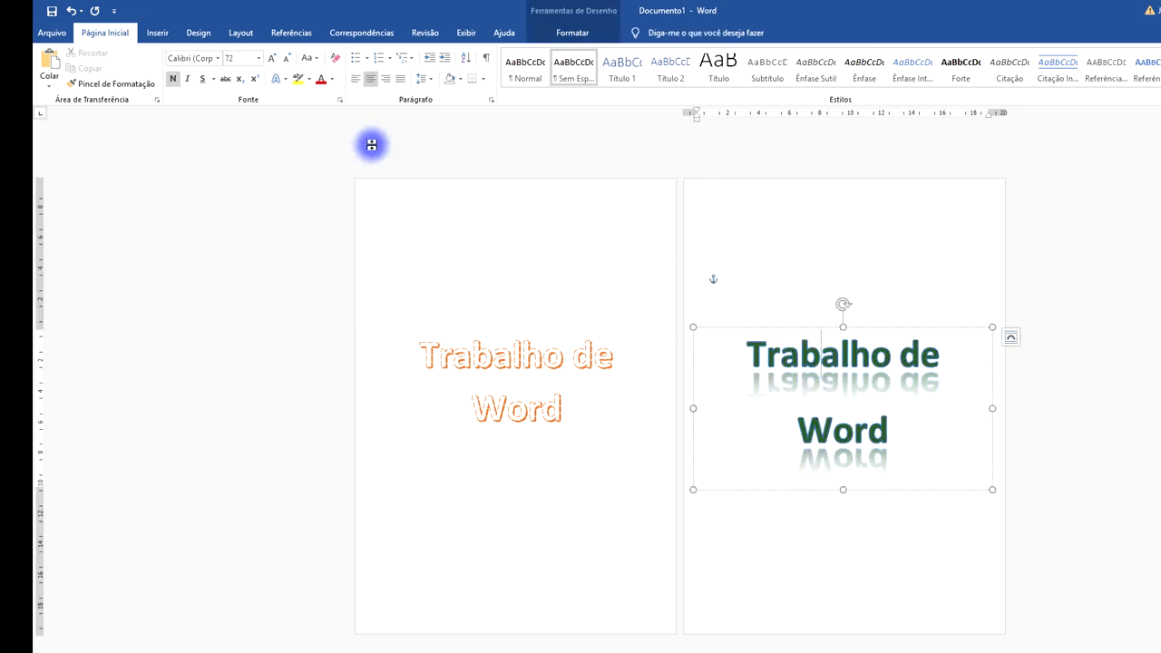
left_click(157, 34)
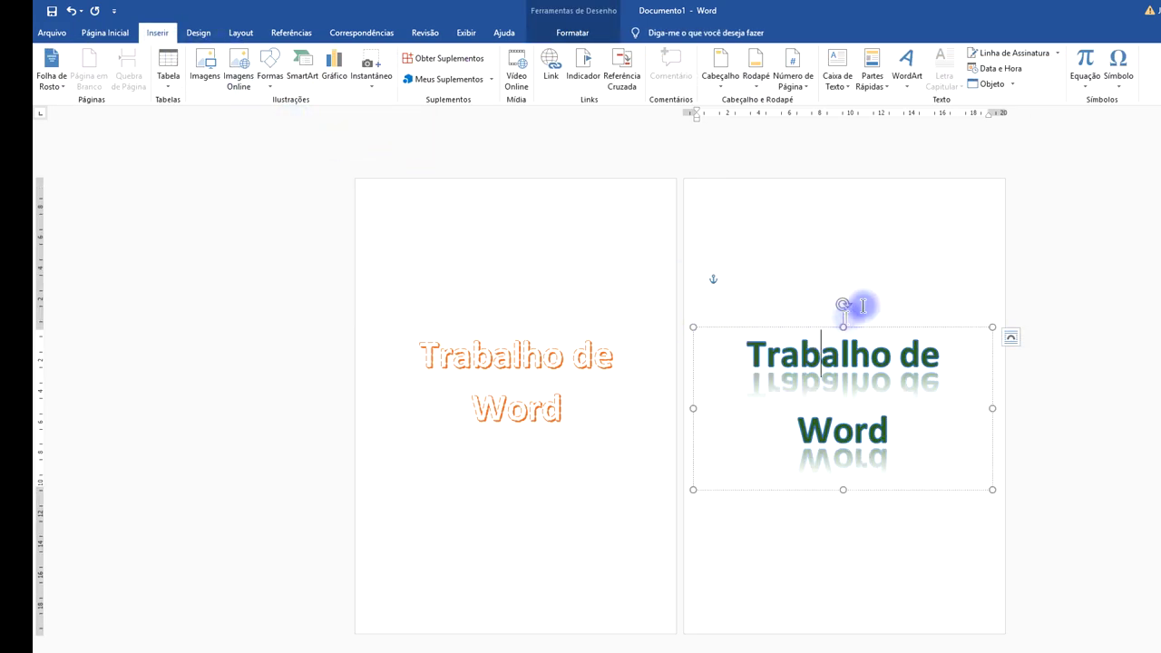
left_click(906, 89)
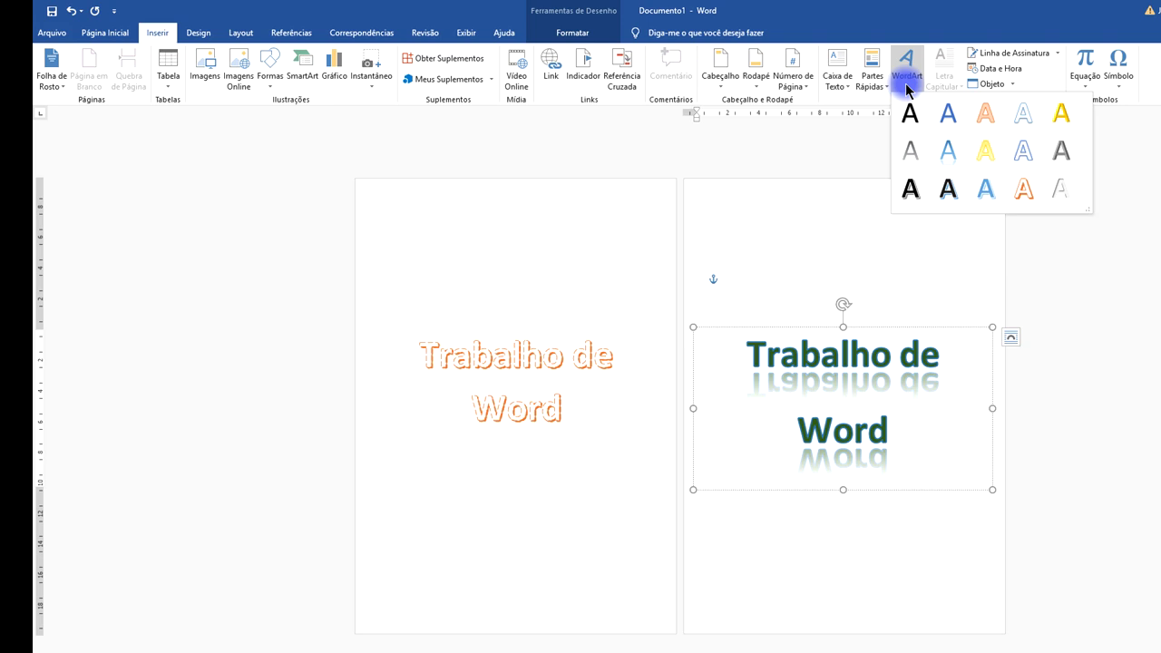
left_click(839, 356)
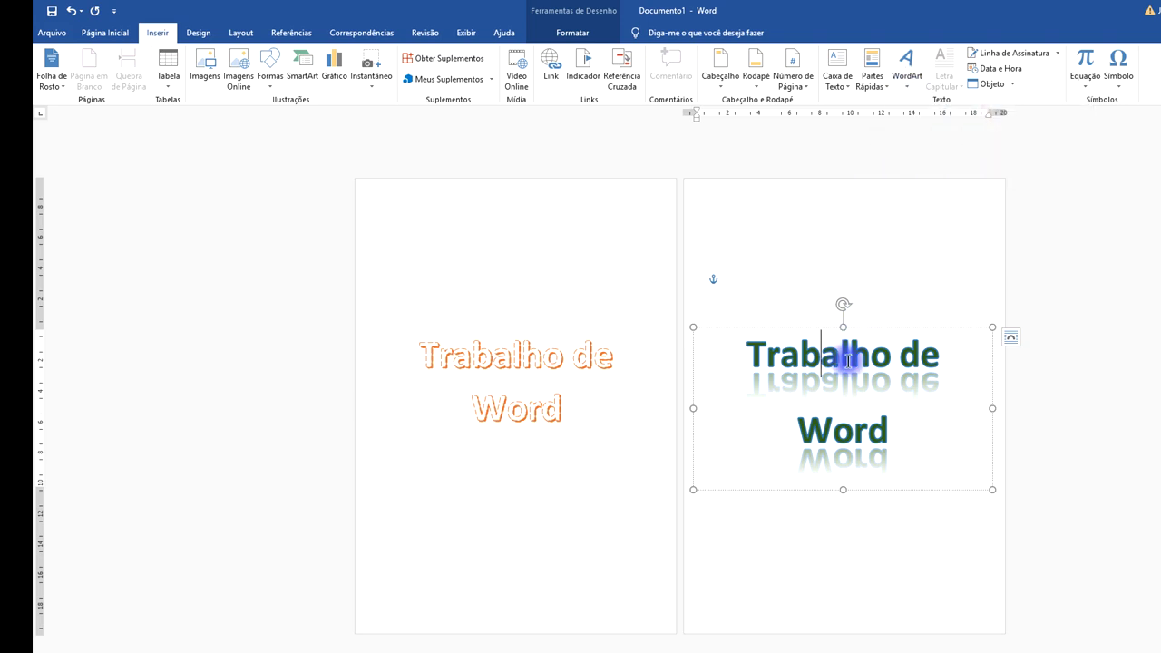
left_click(907, 277)
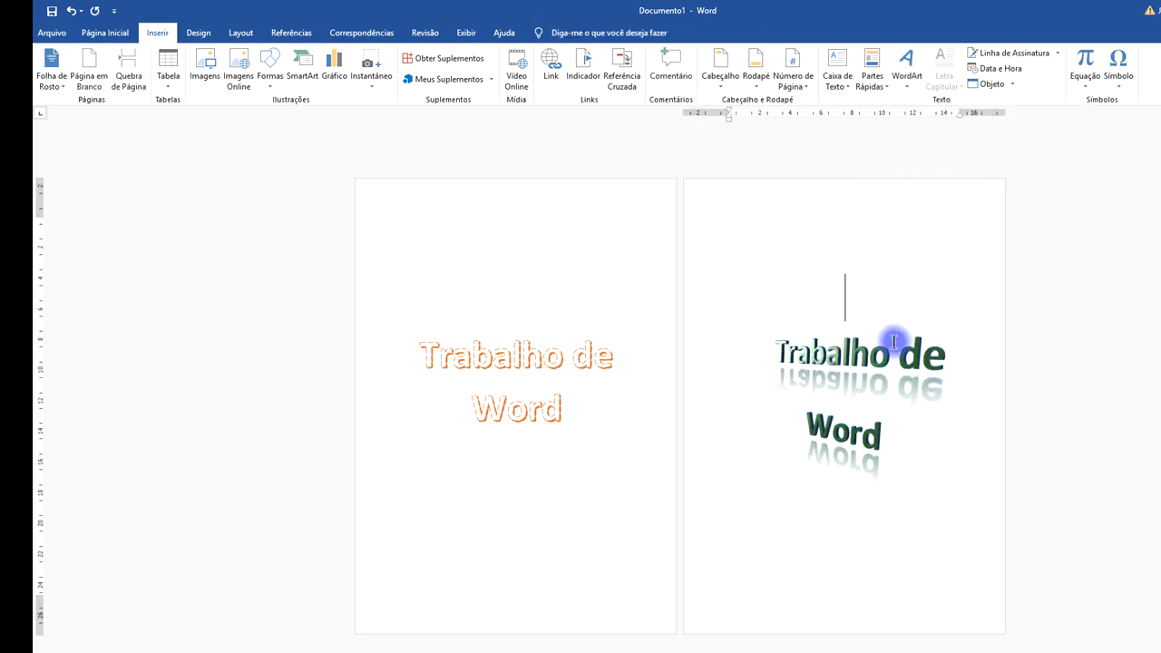
Place the caret below the green WordArt on page 2 and start a blank third page
left_click(883, 352)
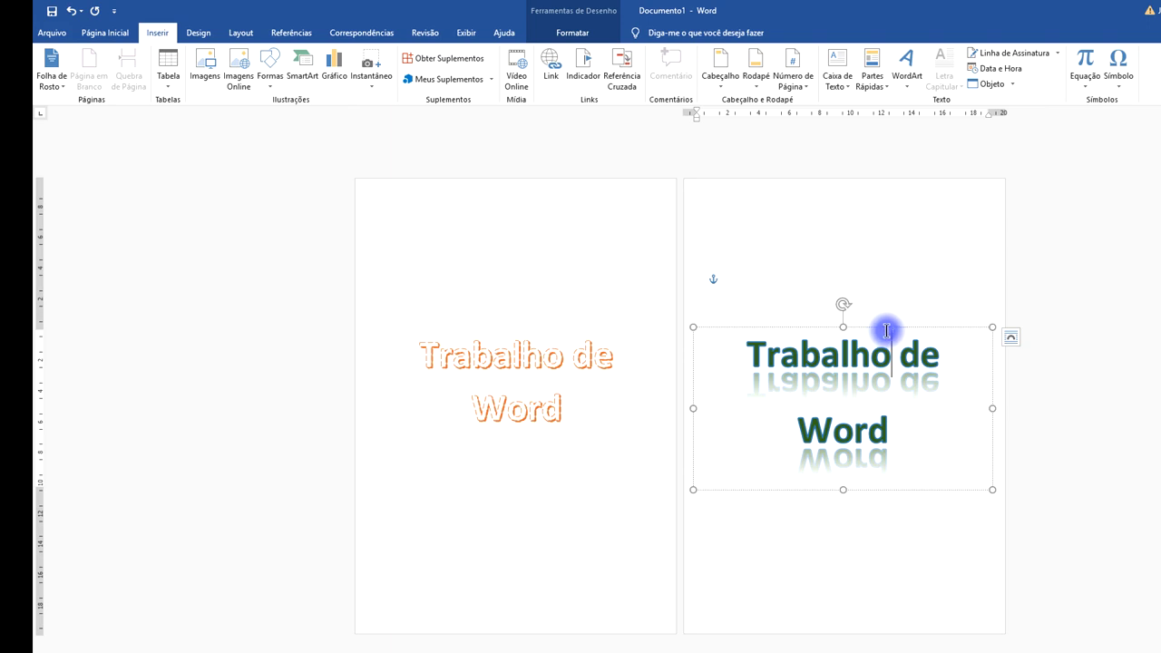
left_click(890, 534)
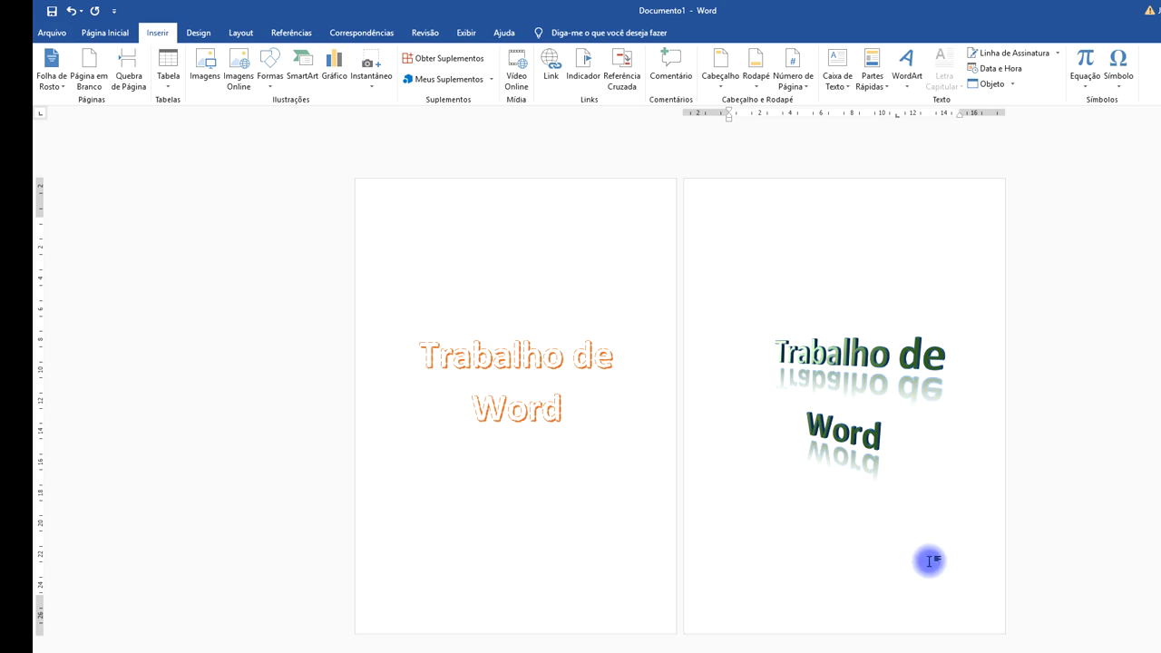
key("Return")
scroll(870, 499, "down", 3)
Insert a yellow-style WordArt on page 3 and type 'Trabalho Word'
scroll(771, 436, "down", 3)
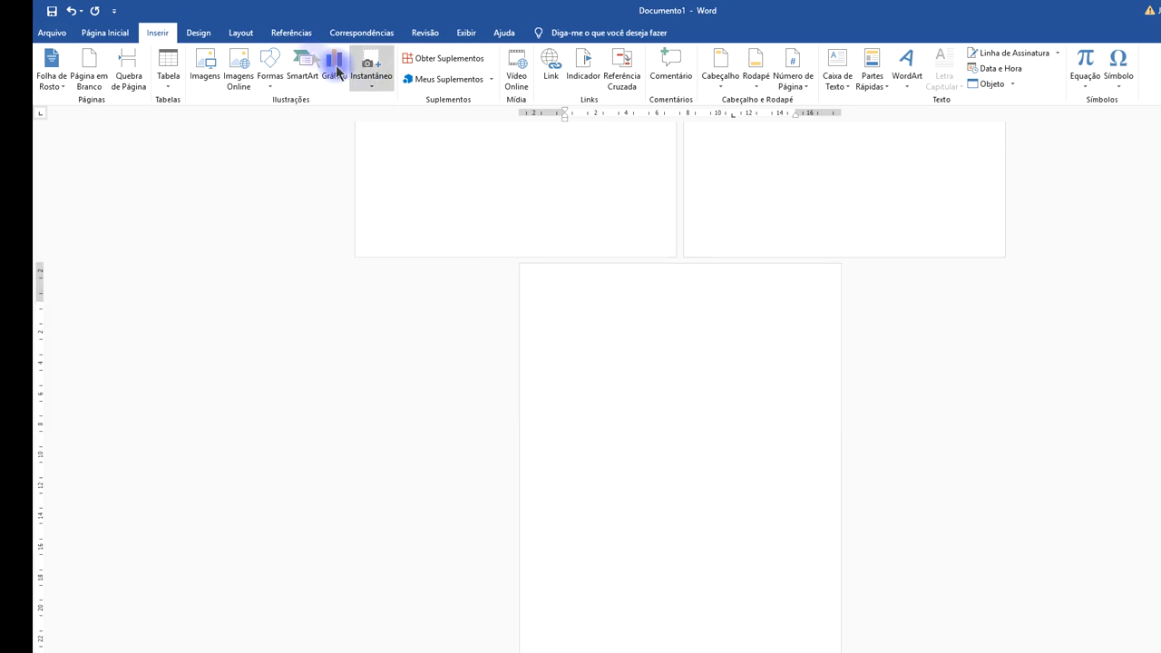
left_click(903, 86)
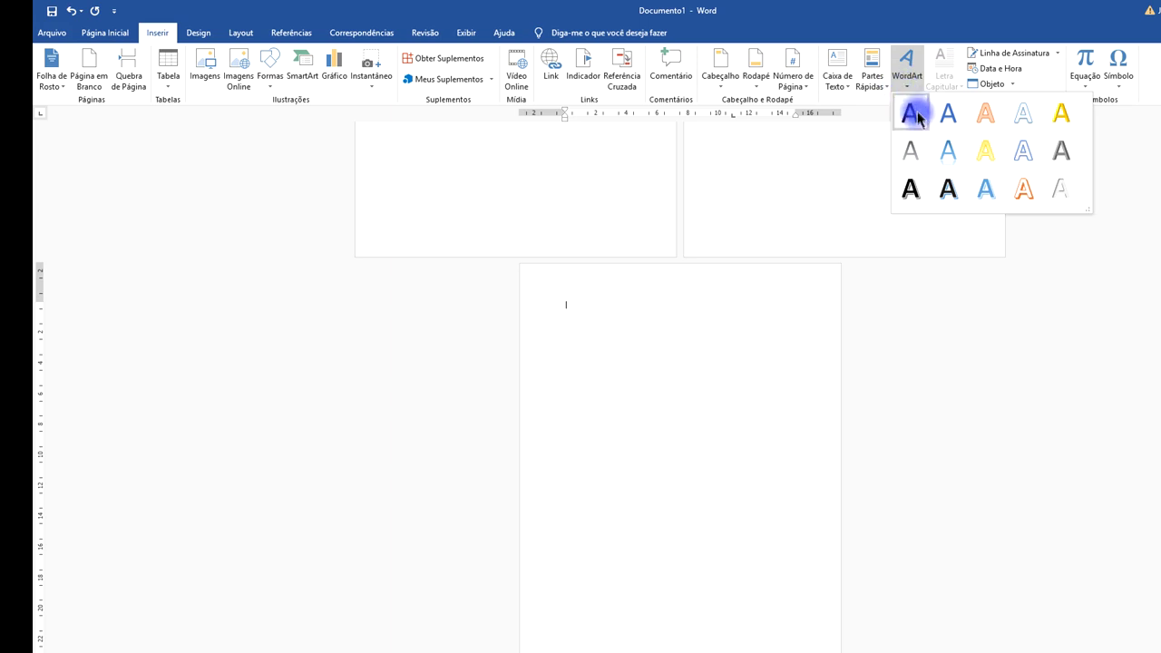
left_click(986, 153)
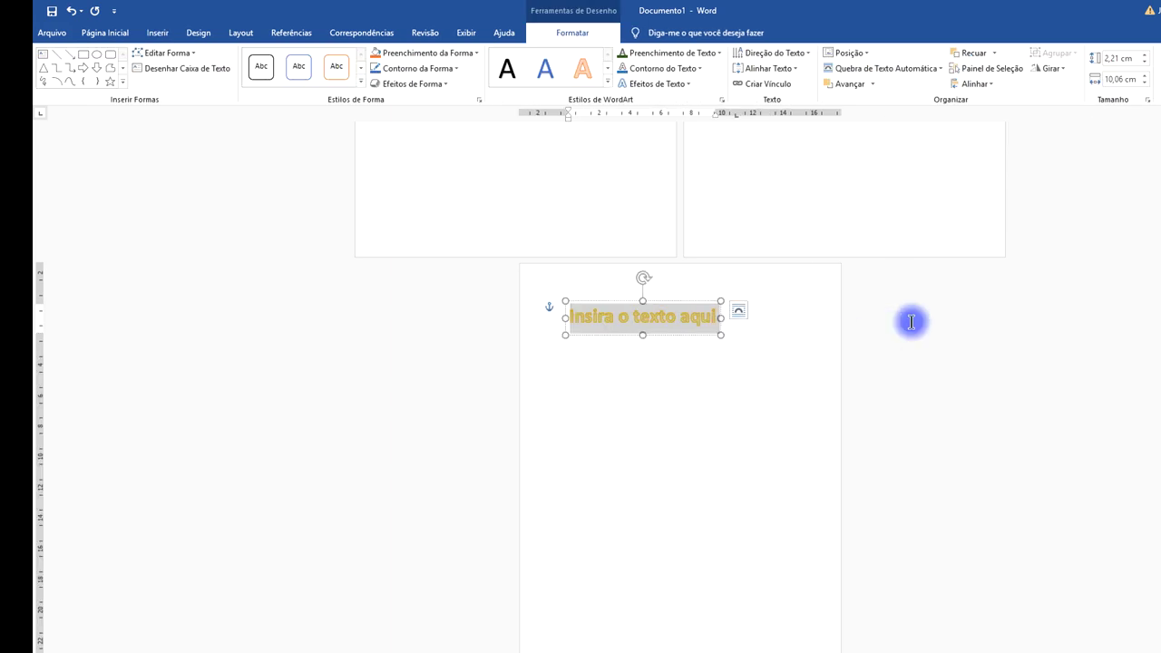
type("Trabalho Word")
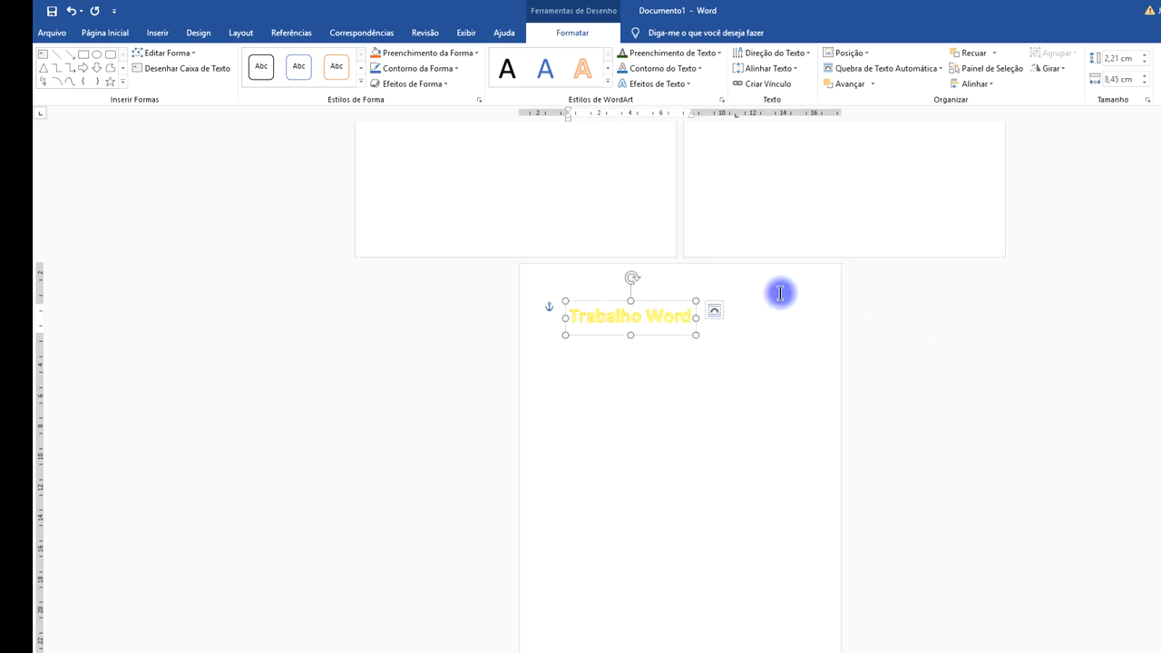
Select the 'Trabalho Word' text and set its font size to 72
left_click_drag(689, 317, 588, 316)
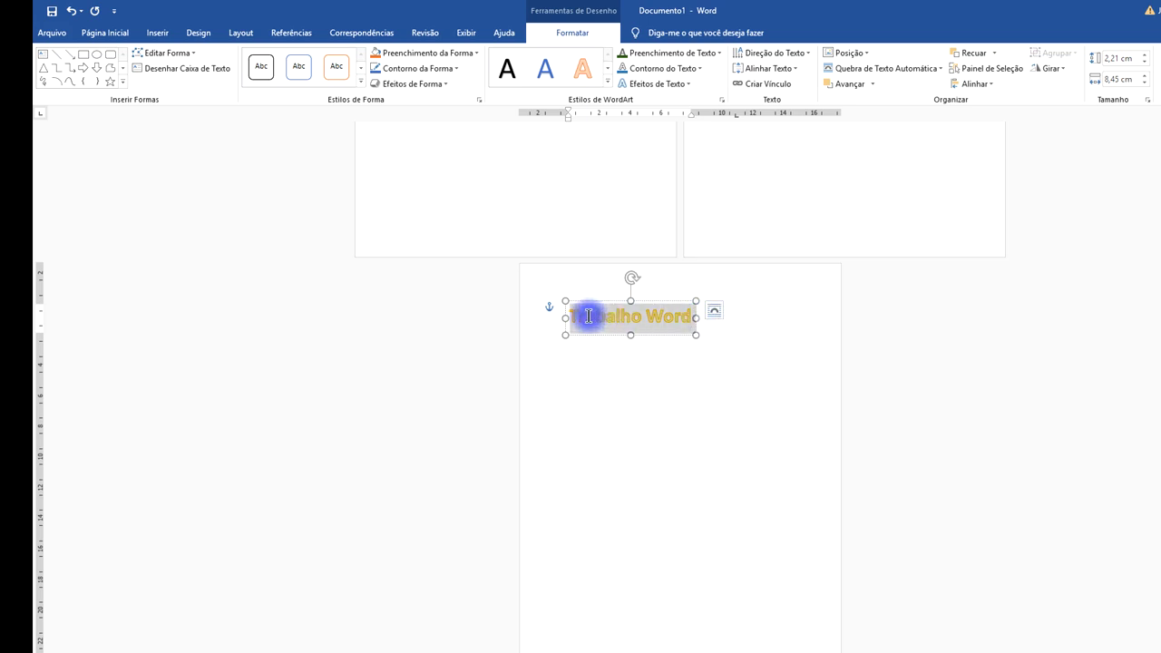
left_click(666, 275)
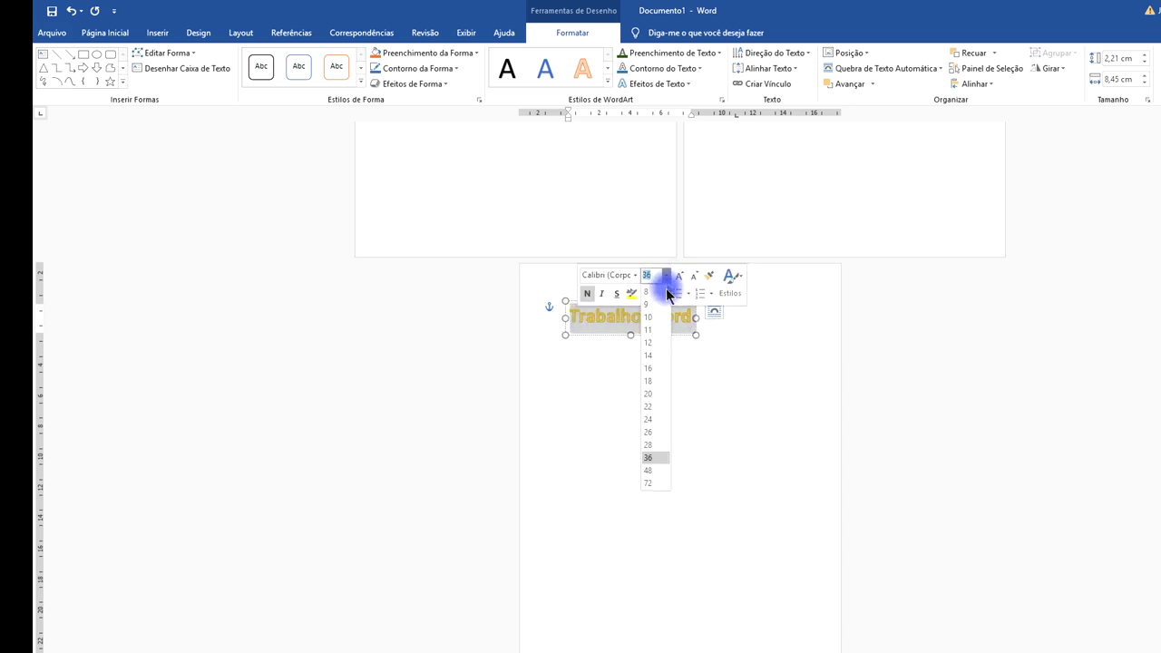
left_click(651, 482)
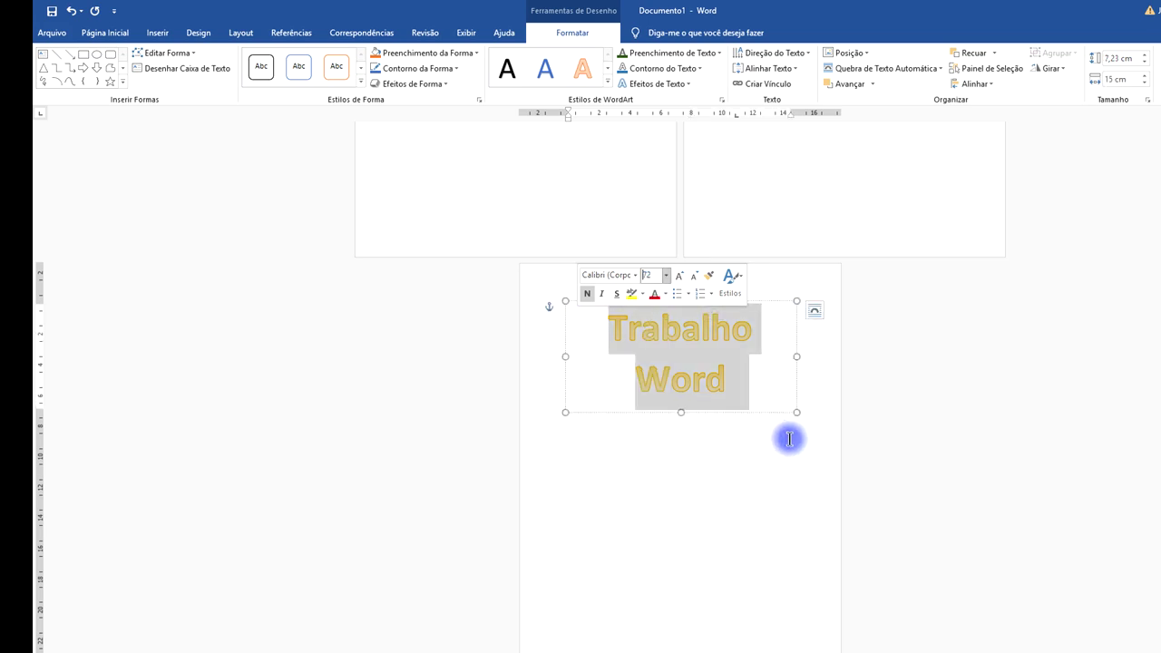
left_click(721, 490)
scroll(868, 401, "up", 1)
scroll(723, 360, "down", 1)
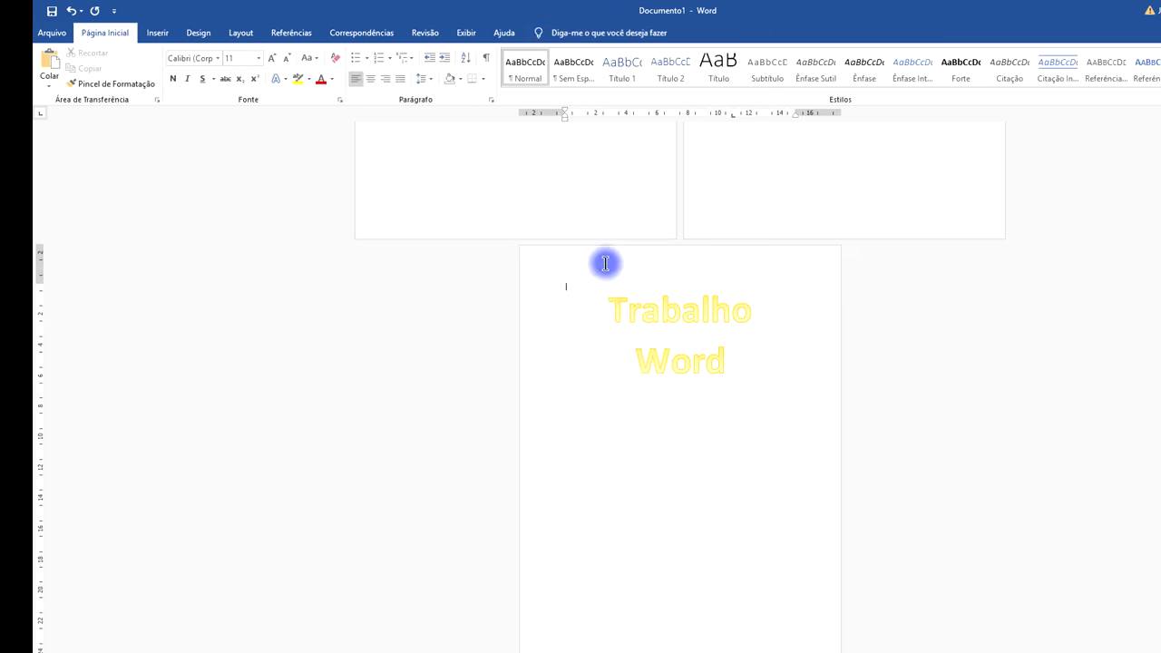
Add a blank line to push the yellow WordArt down page 3, then select its box
key("Return")
key("Return")
key("Return")
key("Return")
key("Return")
key("Return")
key("Return")
key("Return")
key("Return")
scroll(680, 444, "up", 3)
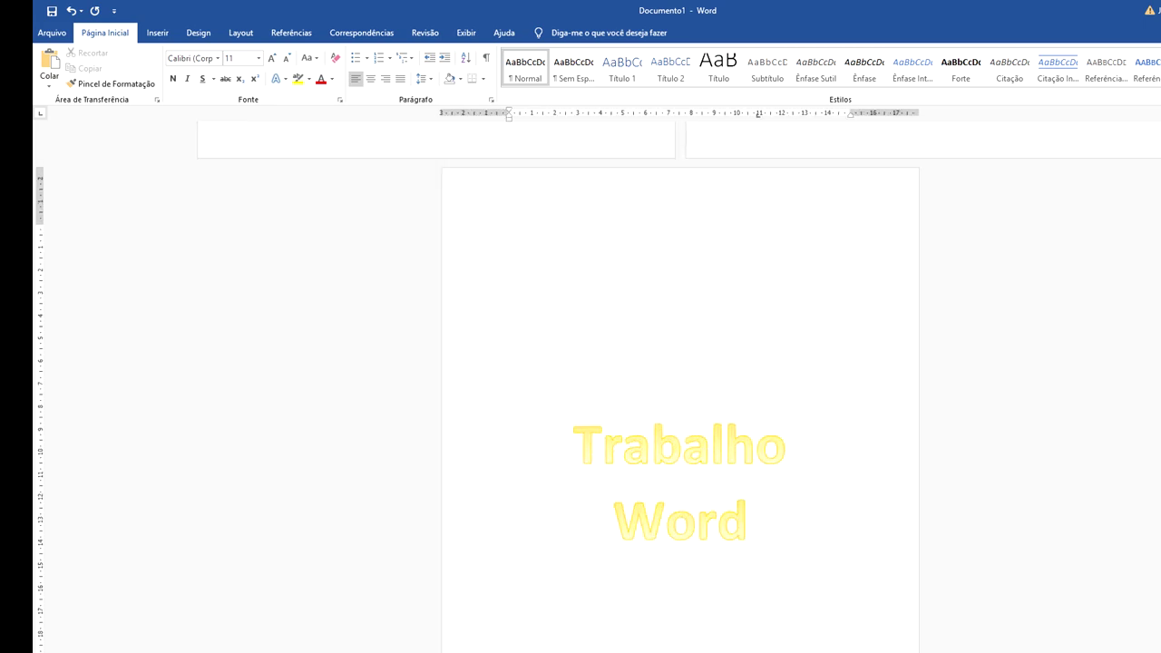
scroll(728, 399, "down", 3)
left_click(728, 399)
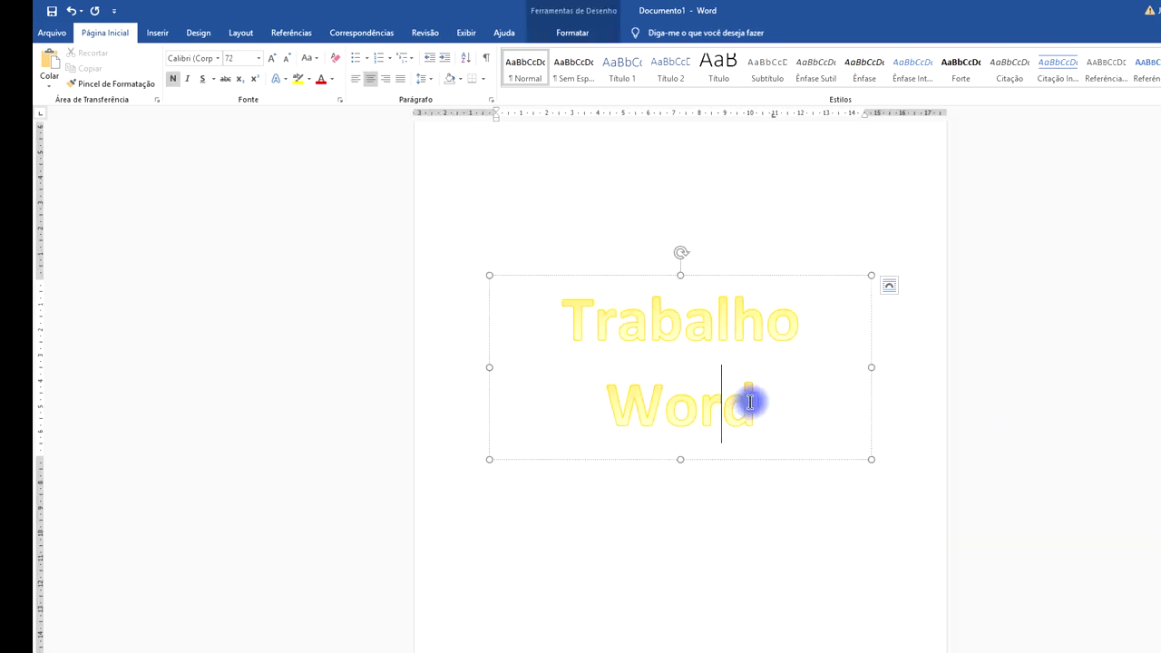
left_click(778, 277)
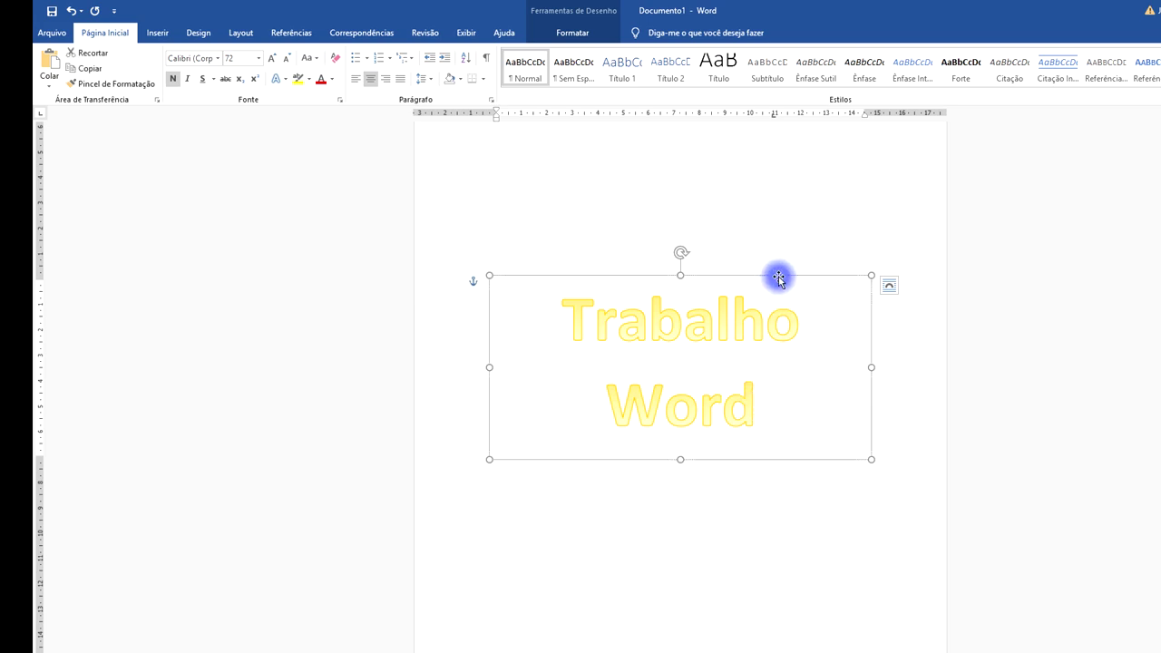
Browse the WordArt style gallery on Inserir without applying a new style
left_click(158, 32)
left_click(905, 83)
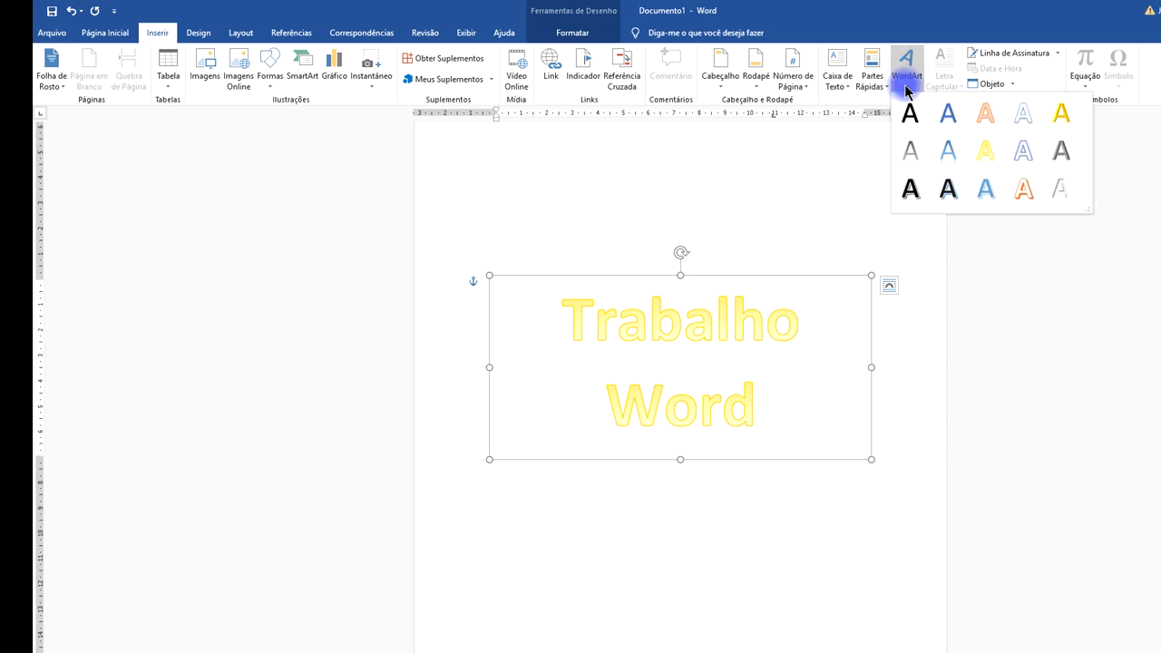
left_click(910, 88)
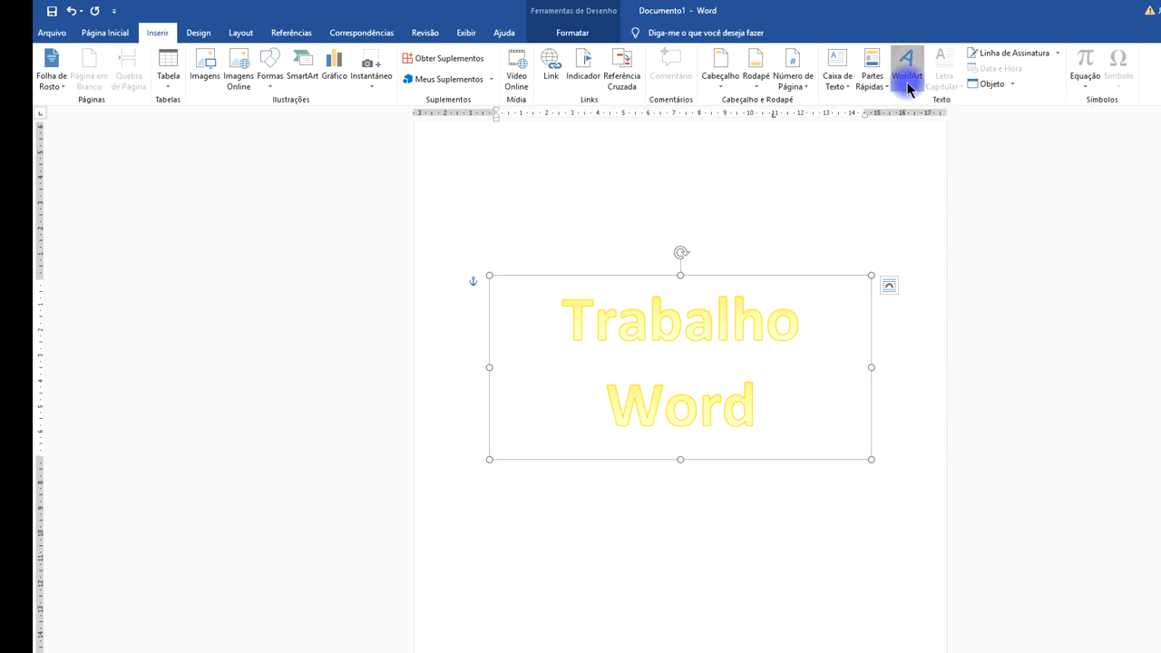
left_click(908, 88)
left_click(908, 88)
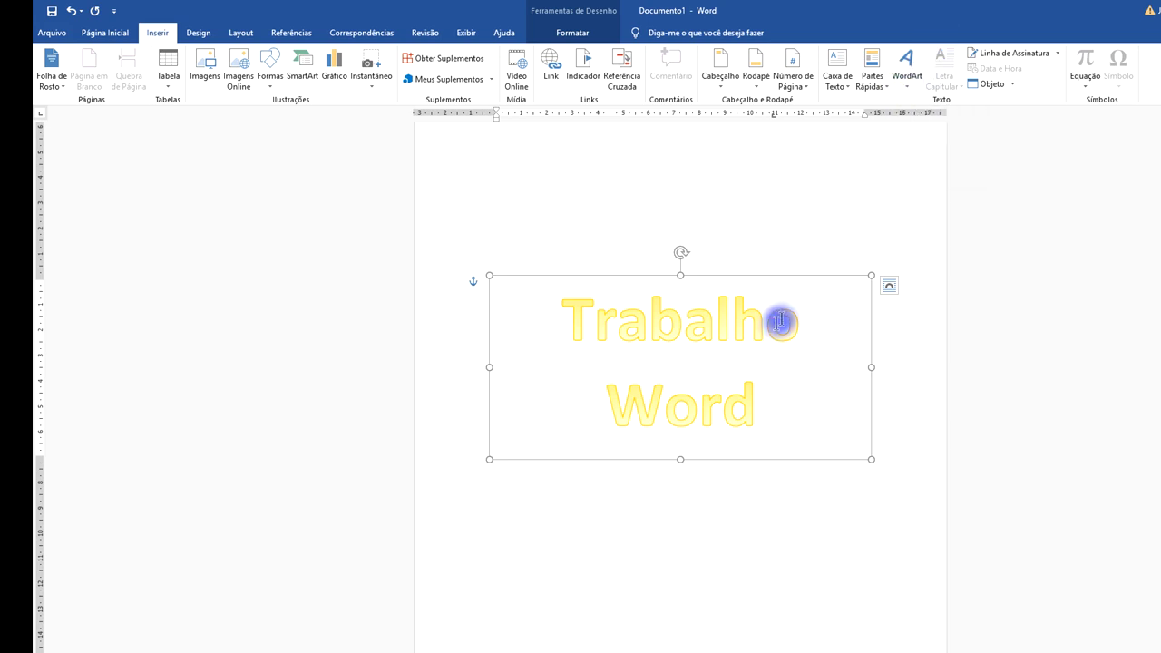
left_click(905, 88)
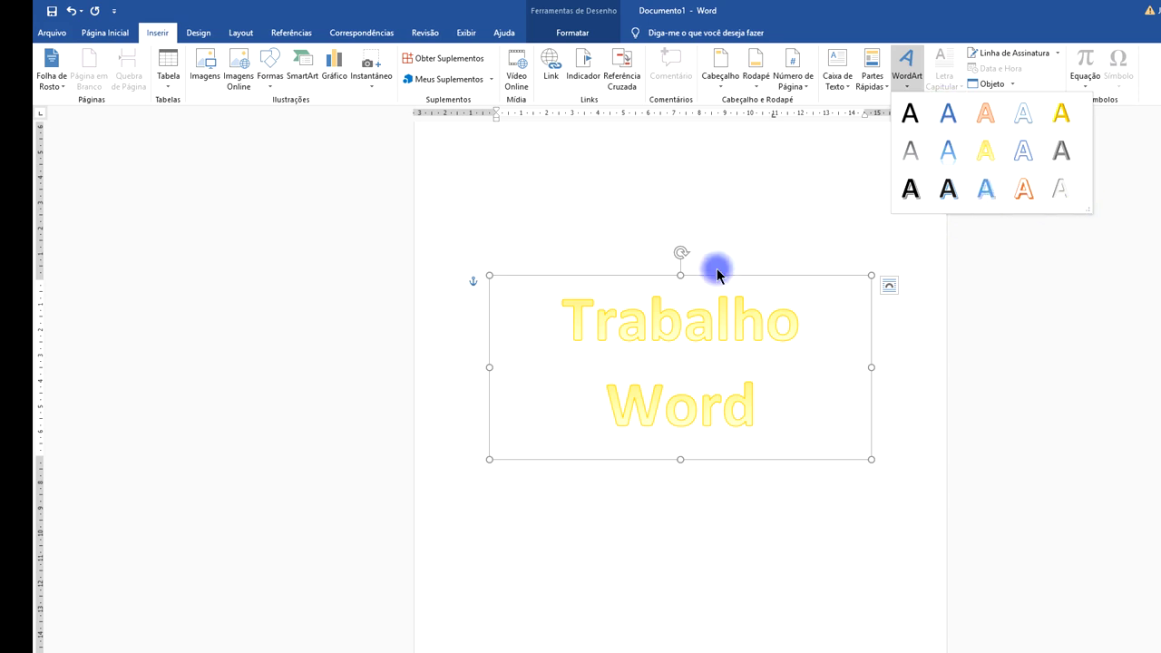
left_click(748, 205)
Select the 'Trabalho Word' text, then clear the selection and show the Formatar drawing options
left_click(751, 298)
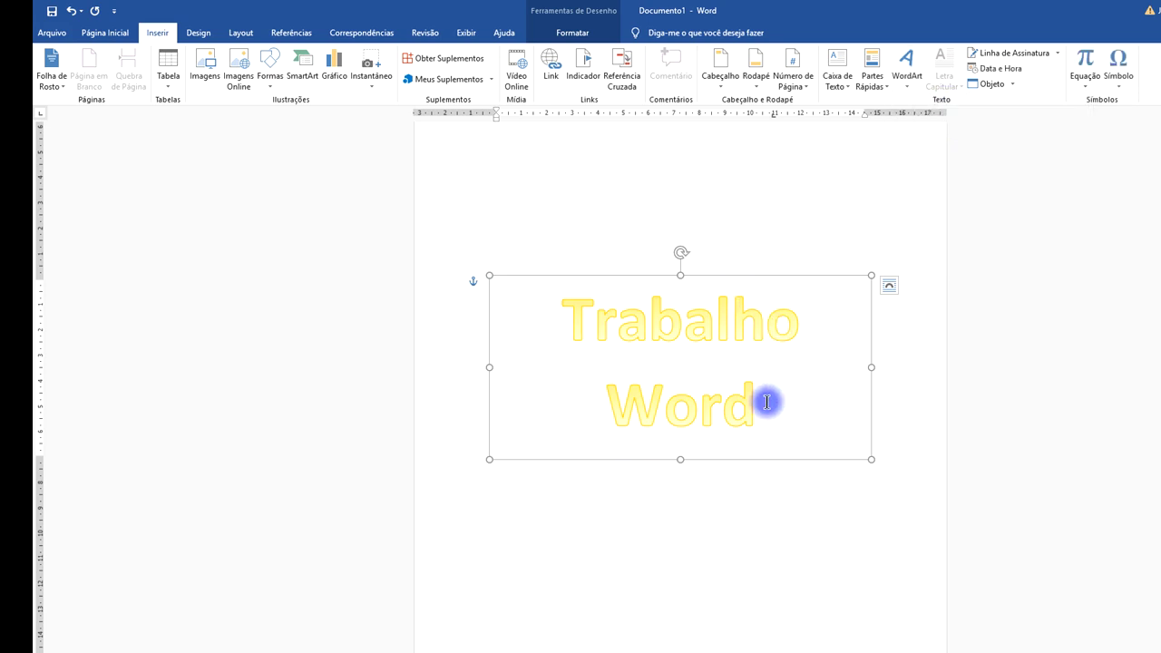
left_click_drag(767, 402, 583, 306)
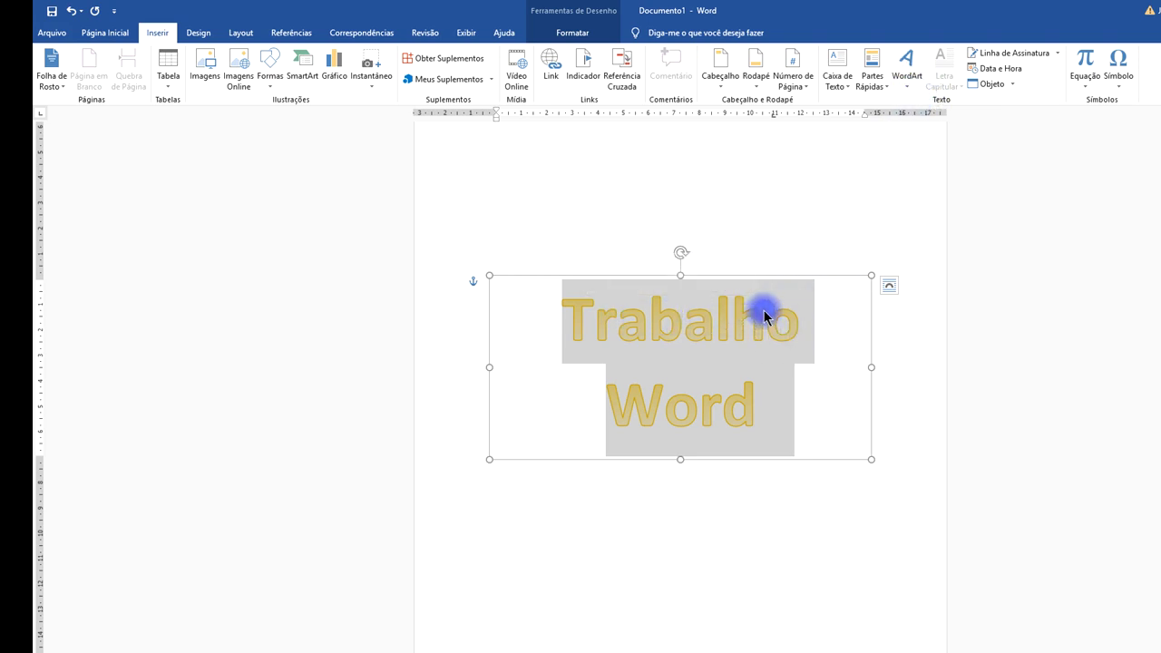
left_click(704, 312)
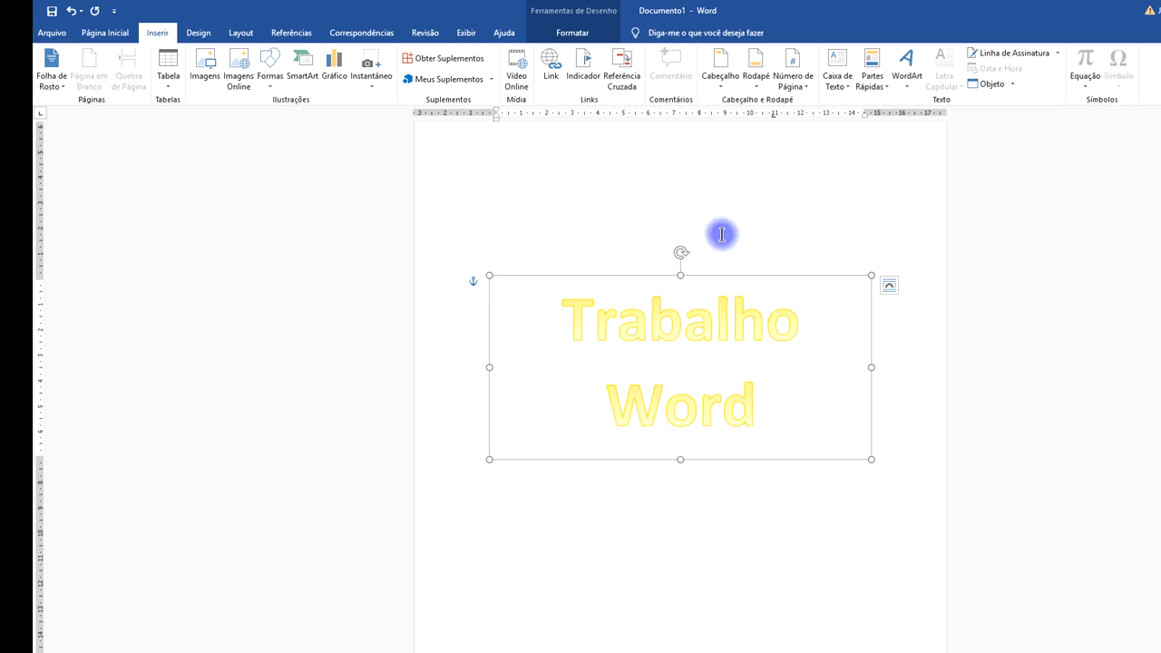
left_click(572, 36)
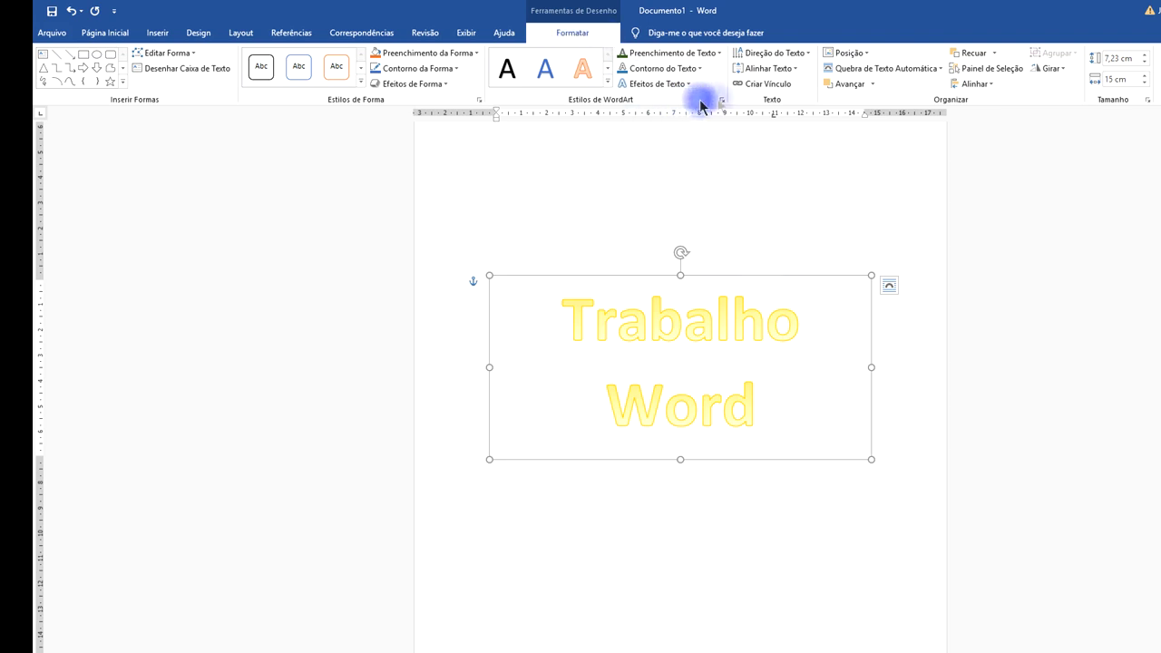
Rotate the yellow WordArt text 90° then undo it, and check the Alinhar Texto and Posição options
left_click(804, 53)
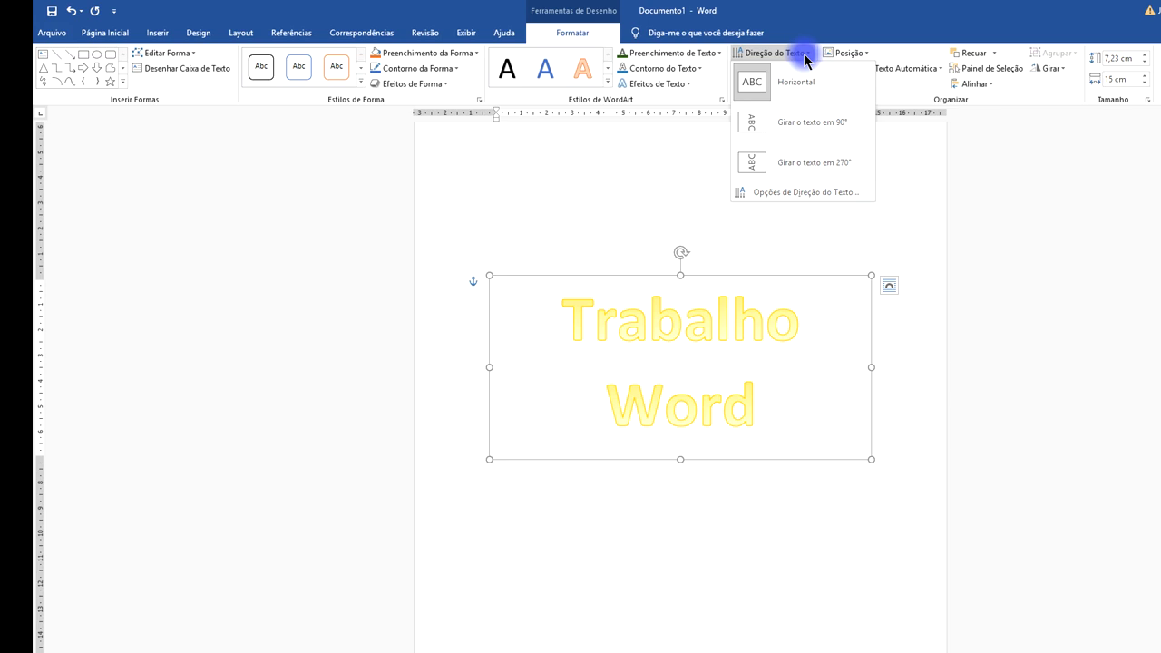
left_click(811, 129)
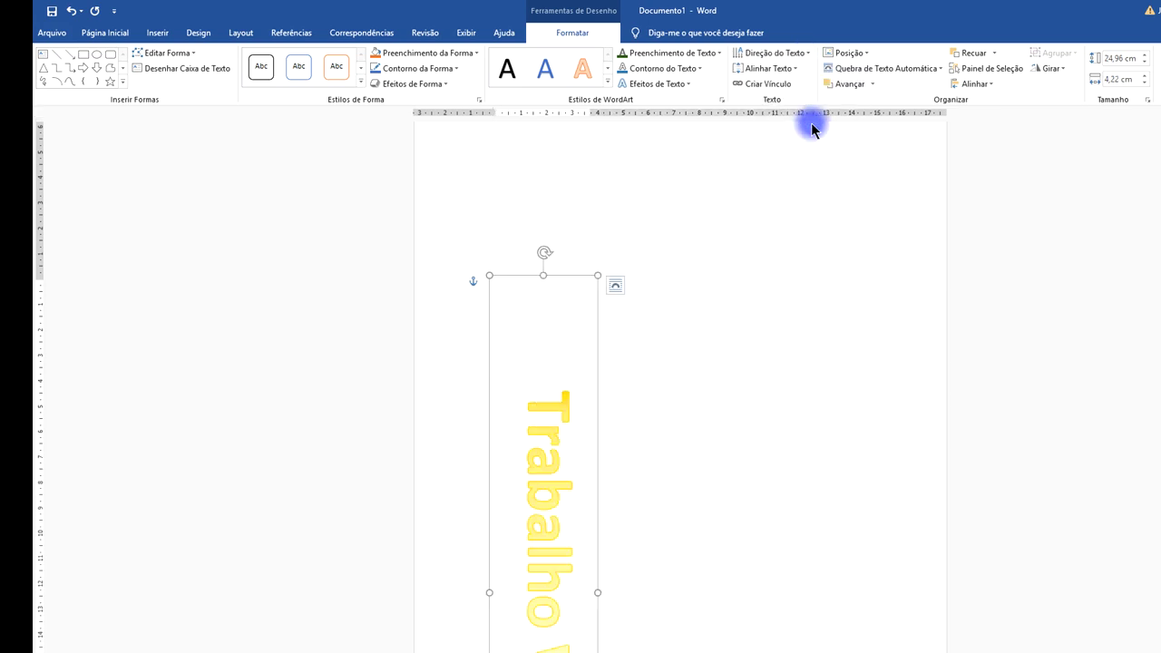
scroll(862, 261, "down", 2)
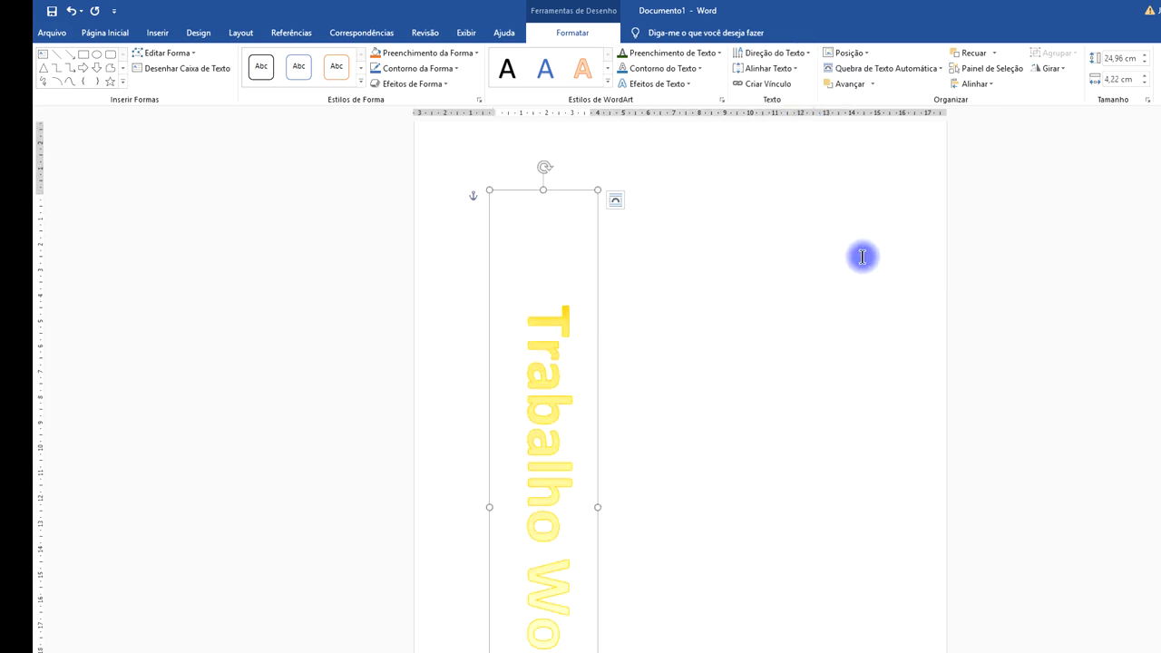
scroll(861, 249, "up", 4)
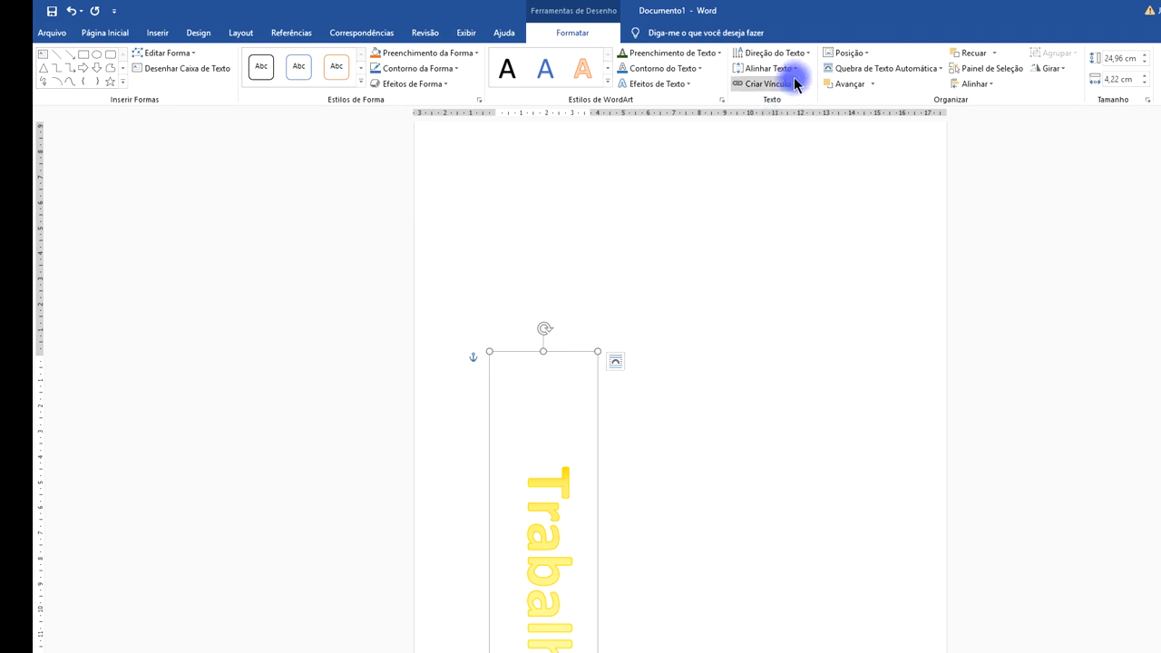
key("ctrl+z")
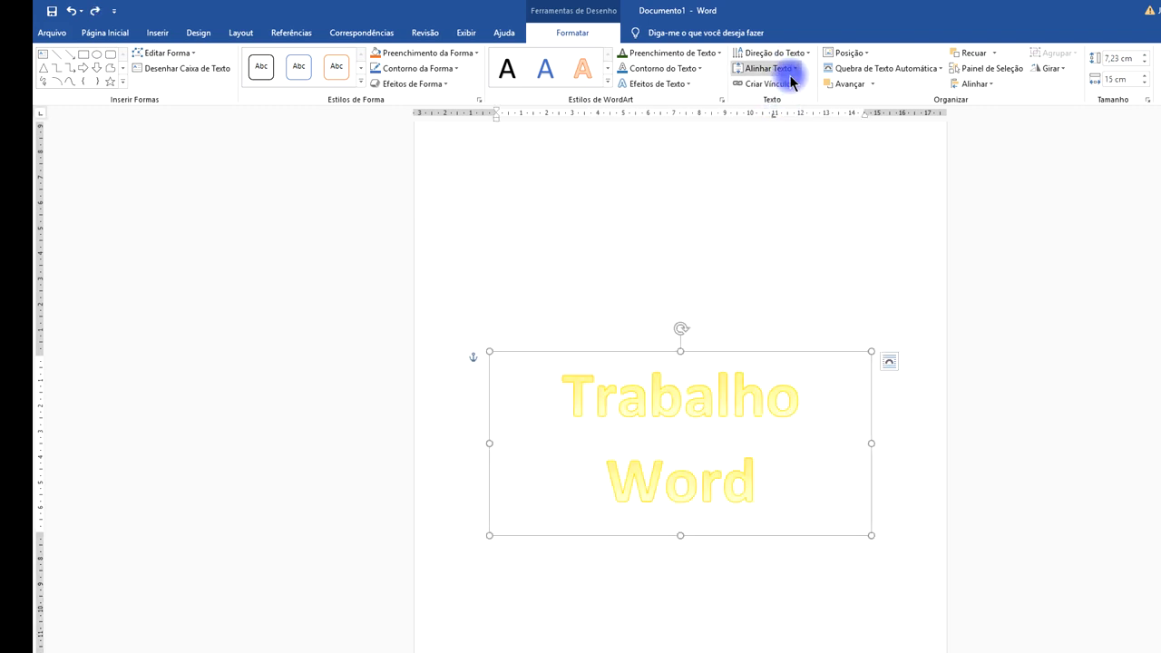
left_click(787, 70)
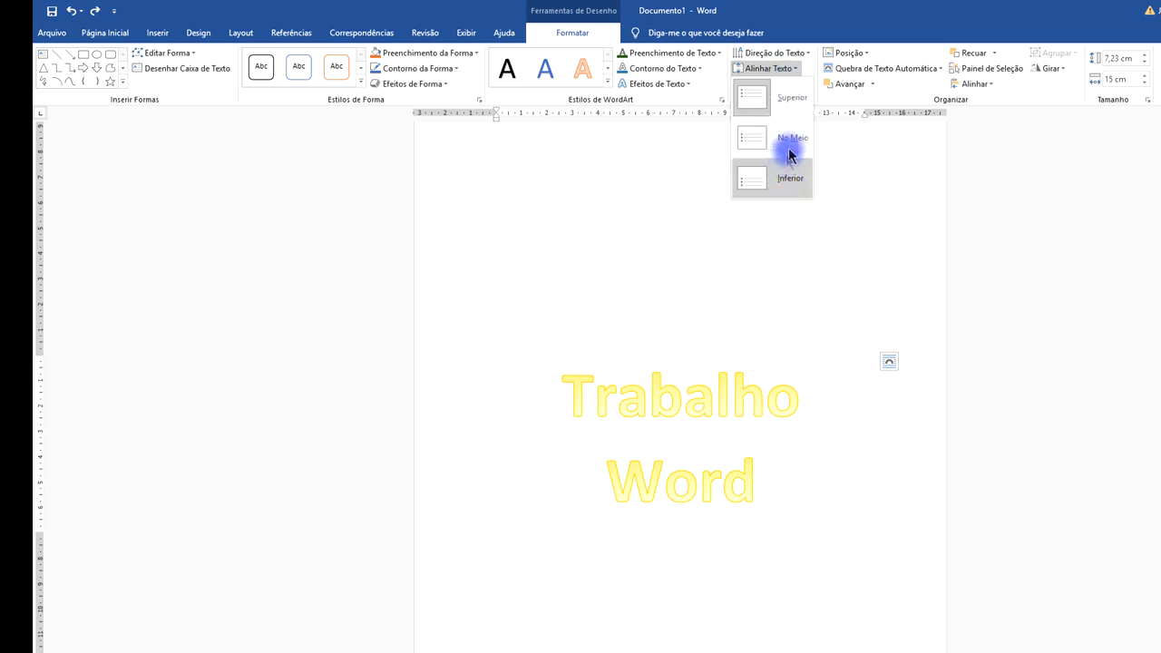
left_click(852, 56)
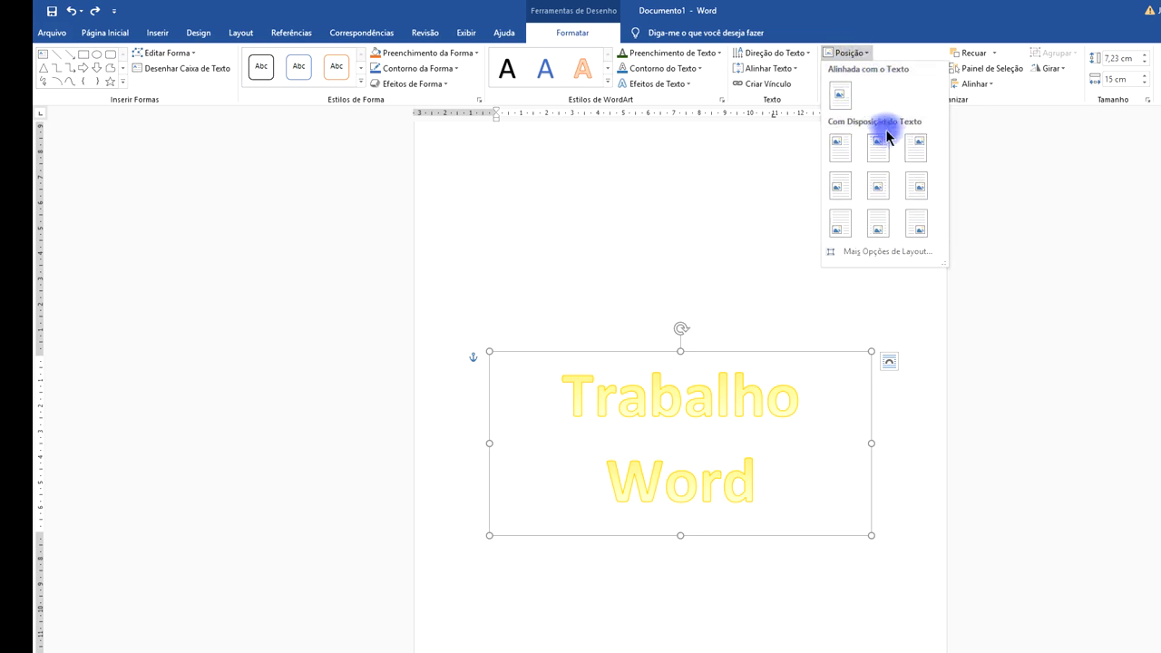
Review the WordArt's wrapping and size layout settings, check text wrapping choices, then open Efeitos de Texto
left_click(901, 252)
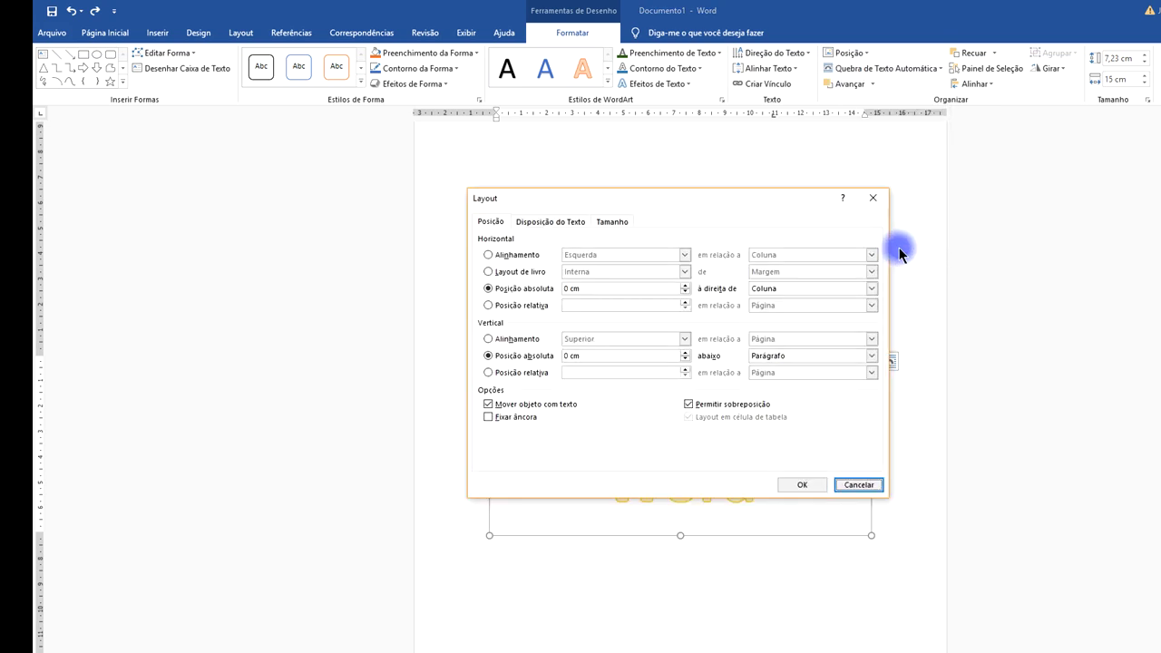
left_click(535, 222)
left_click(608, 223)
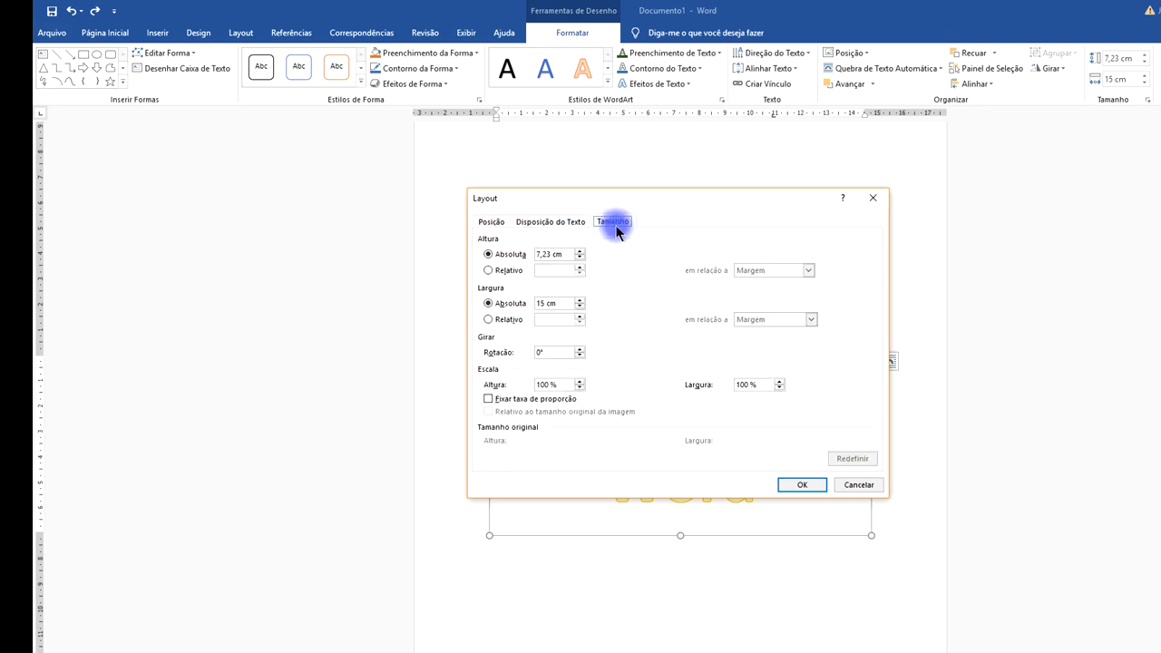
left_click(872, 197)
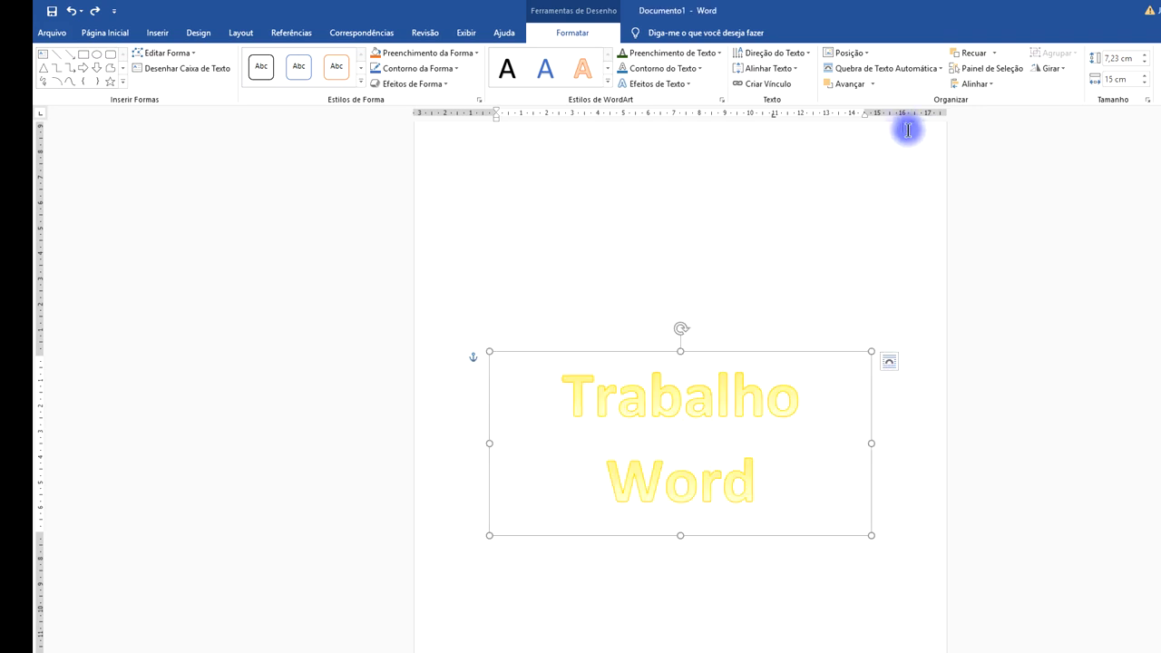
left_click(927, 69)
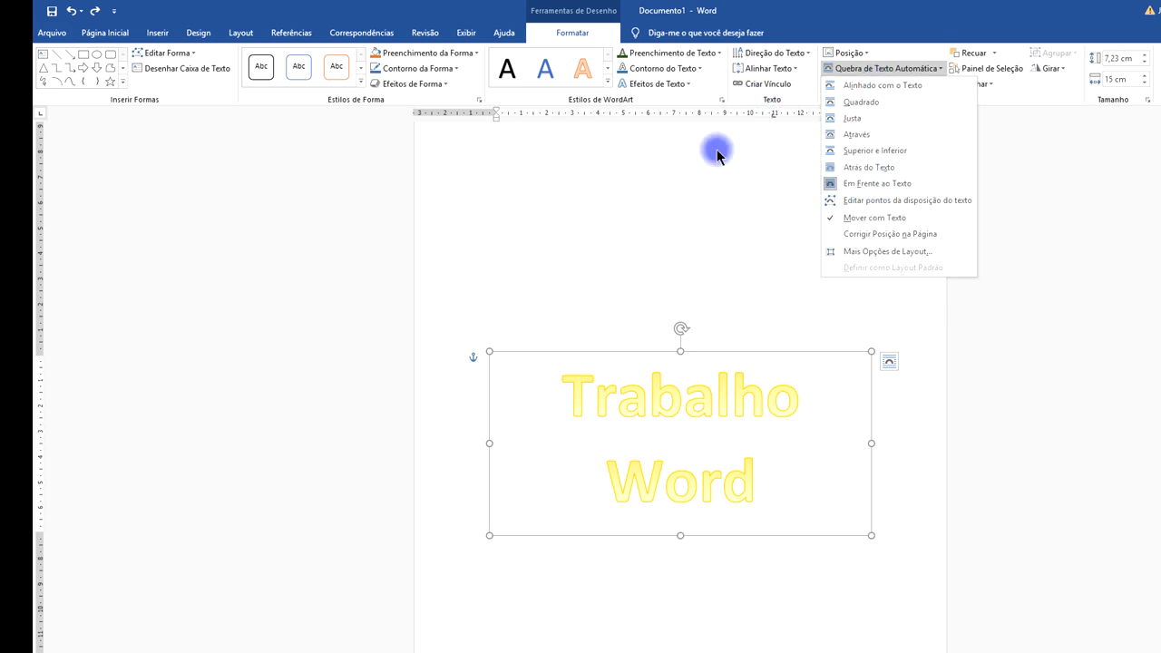
left_click(685, 84)
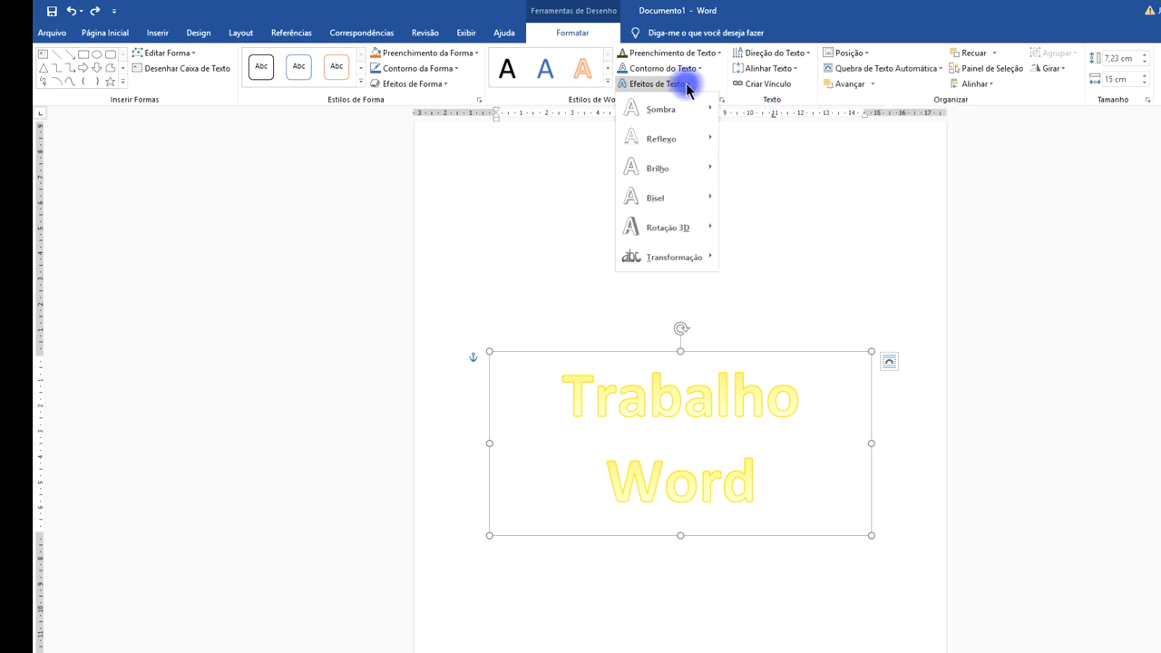
Apply the Arco transform under Rastro to the yellow WordArt and deselect it
mouse_move(685, 258)
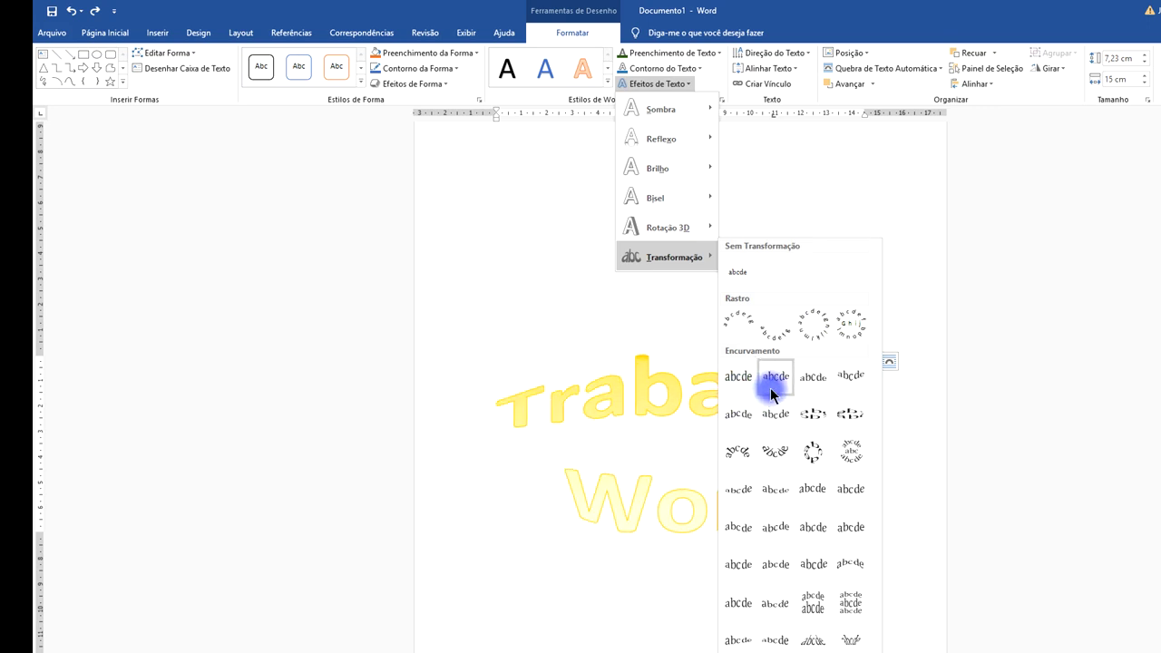
left_click(742, 334)
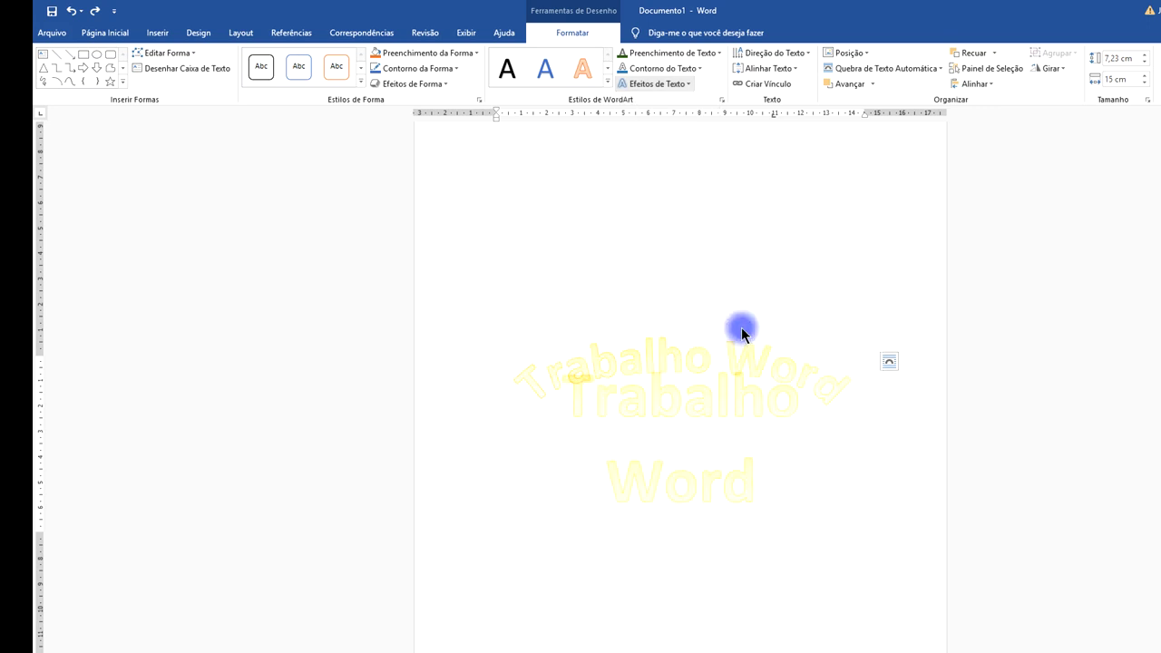
left_click(804, 256)
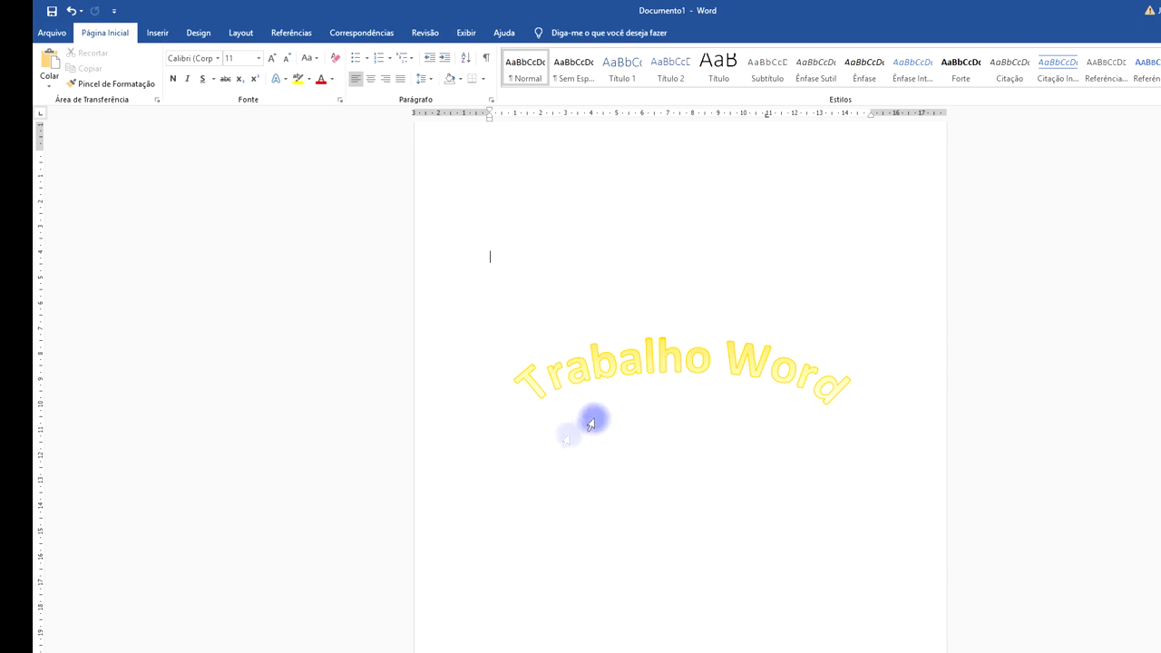
Nudge the arched WordArt slightly right and down
double_click(671, 356)
left_click_drag(641, 351, 656, 366)
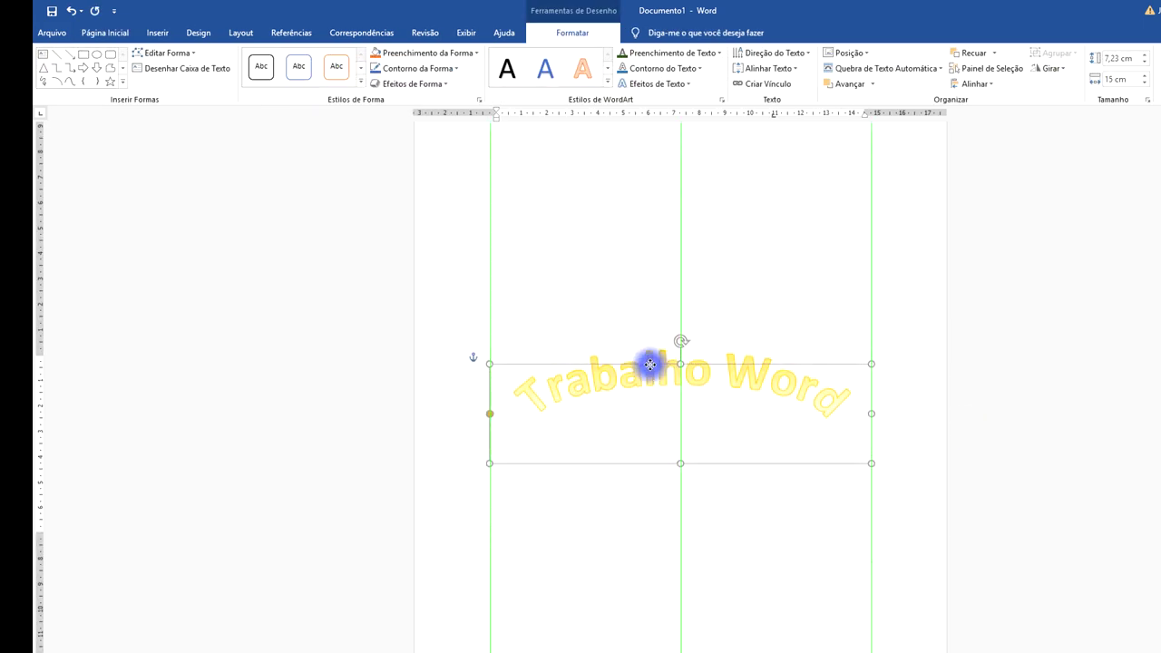
left_click(692, 299)
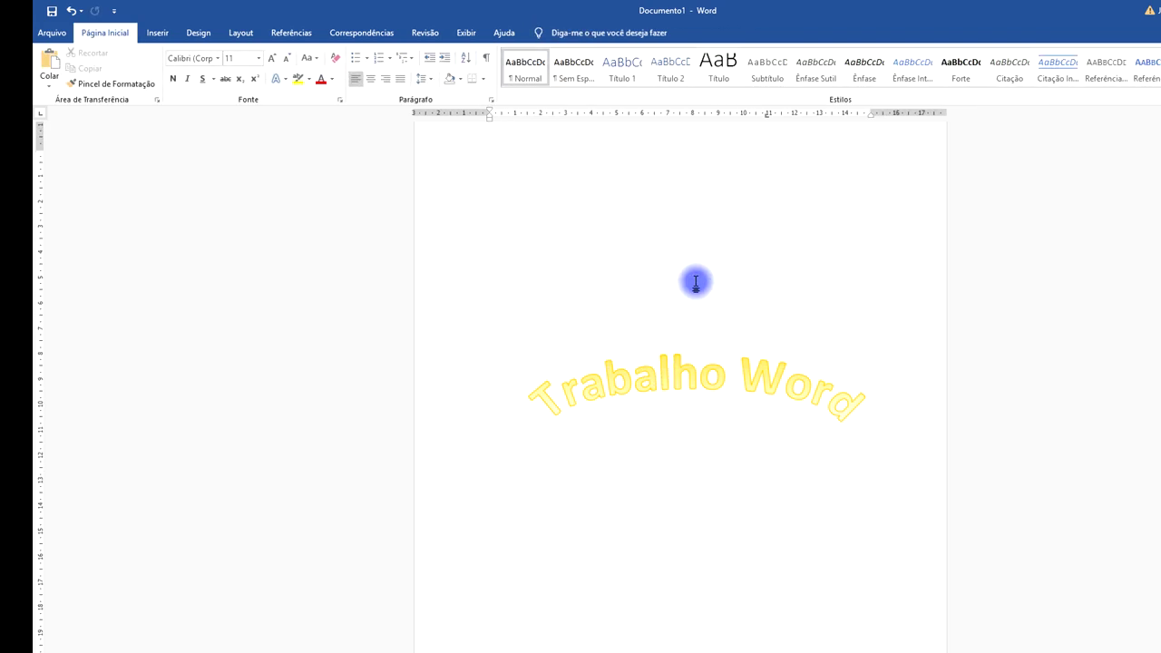
scroll(929, 379, "down", 3)
Apply the Círculo text transform to the WordArt, then undo it
double_click(827, 241)
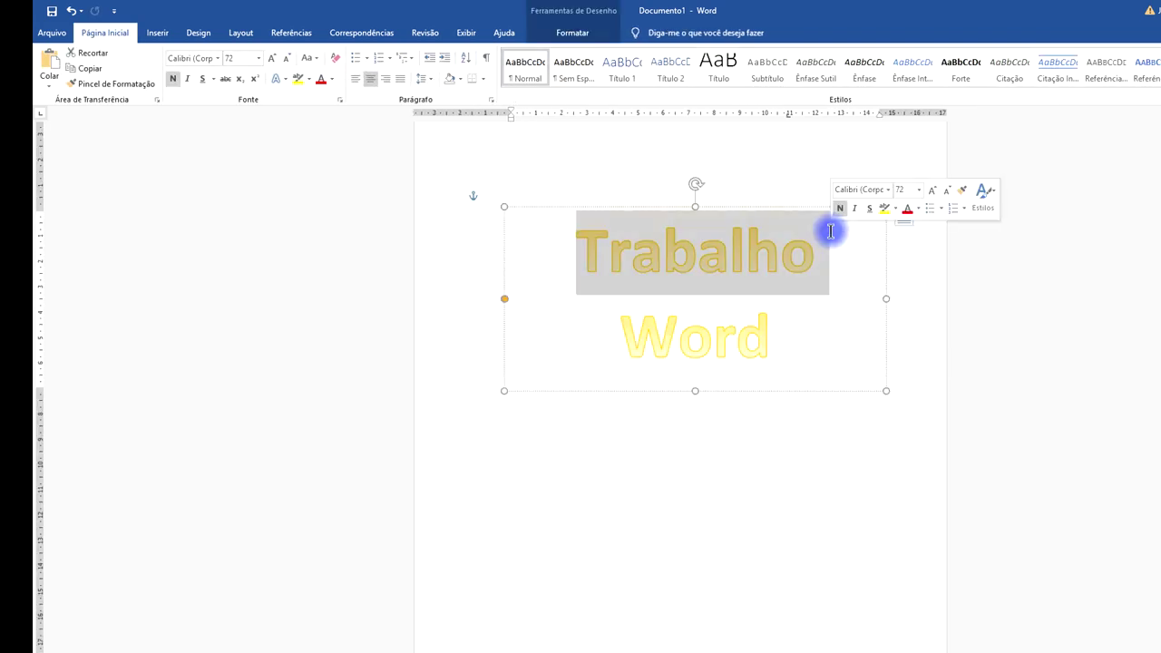
left_click(585, 36)
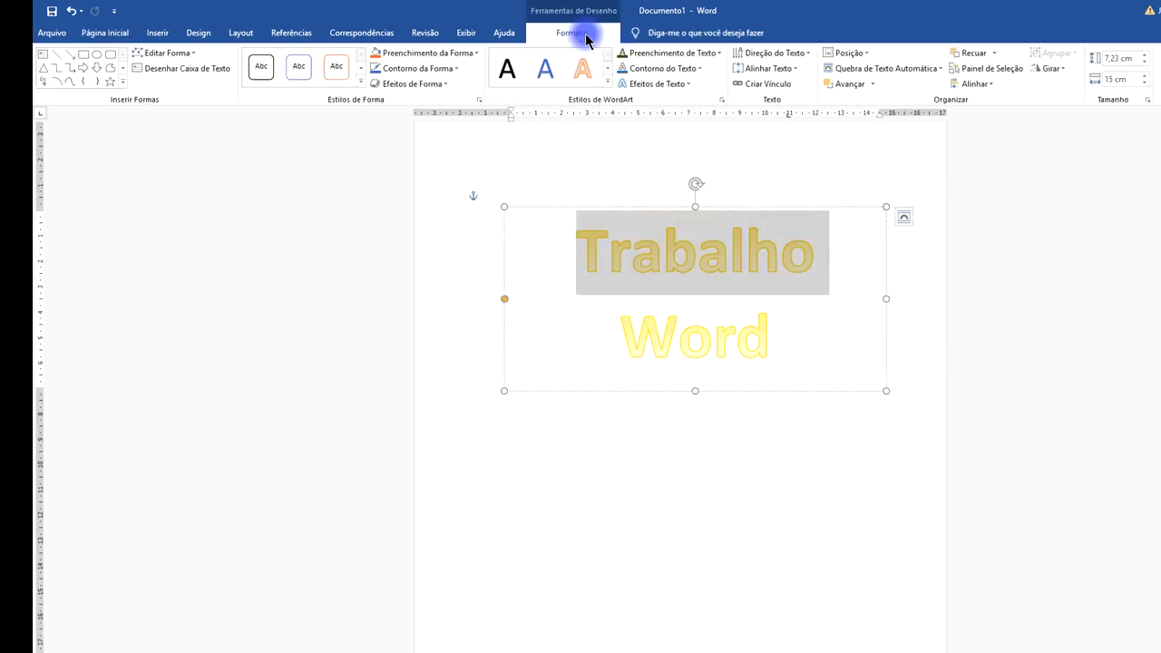
left_click(687, 83)
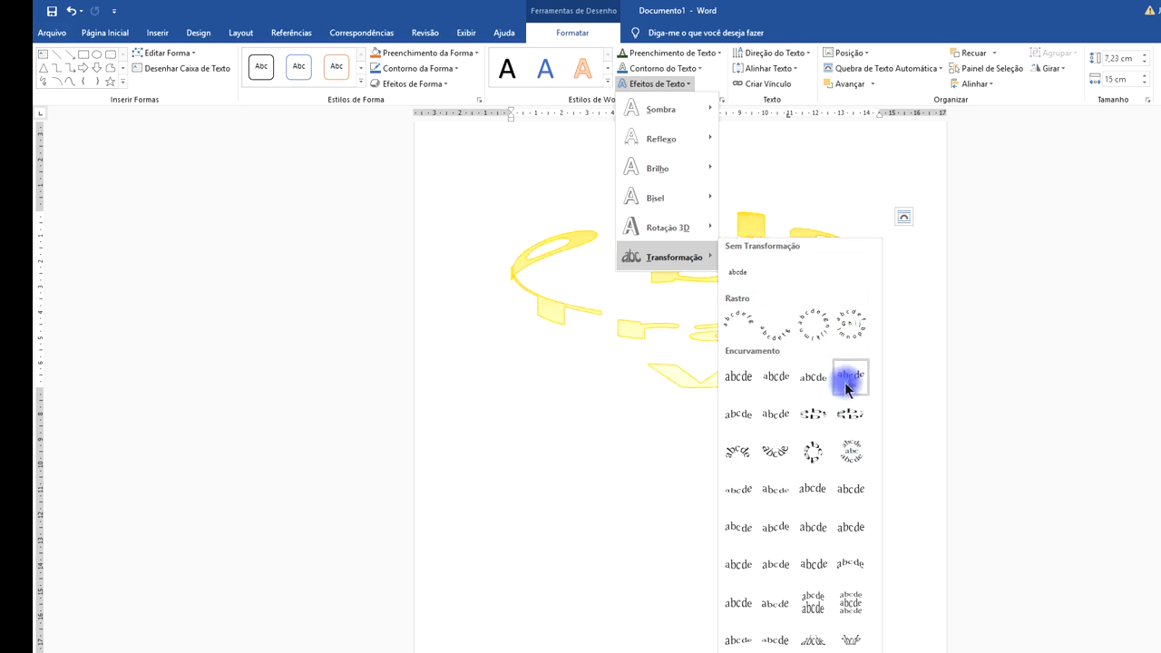
left_click(813, 328)
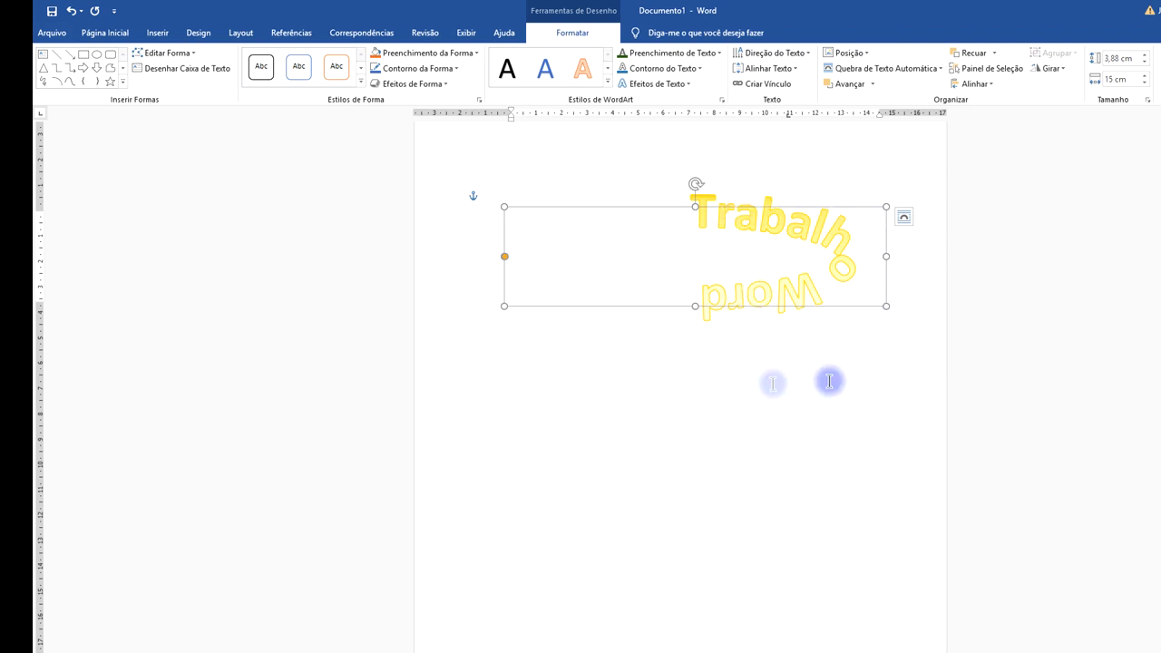
key("ctrl+z")
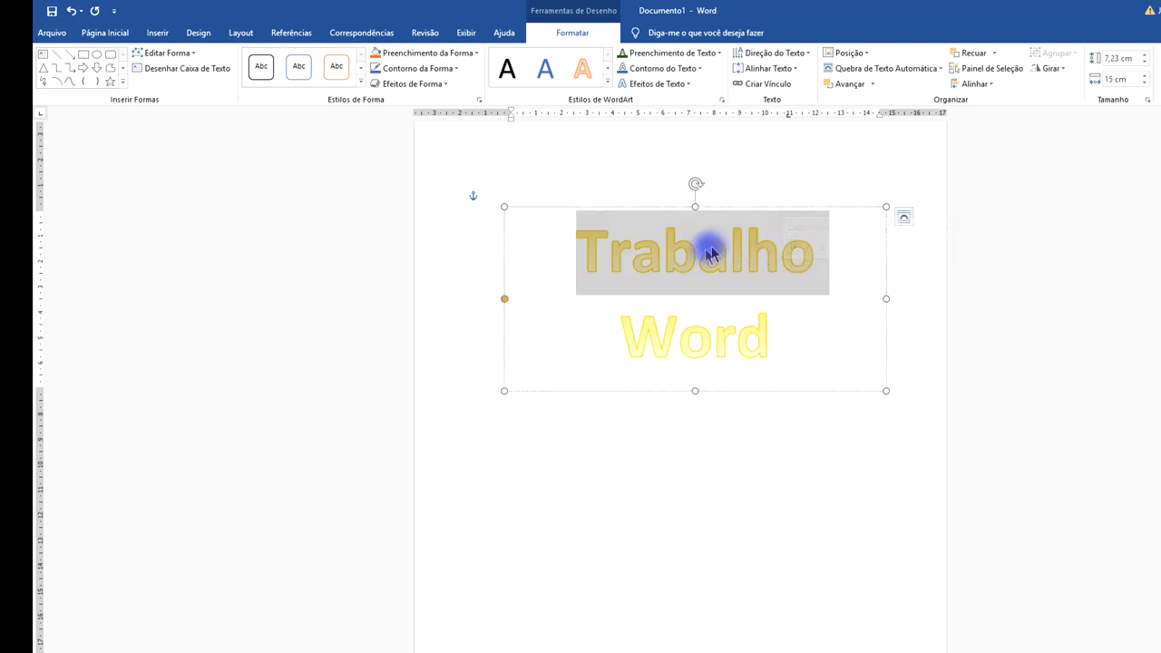
Select both lines of the WordArt text and enlarge them to font size 120
left_click(607, 249)
left_click_drag(578, 243, 803, 319)
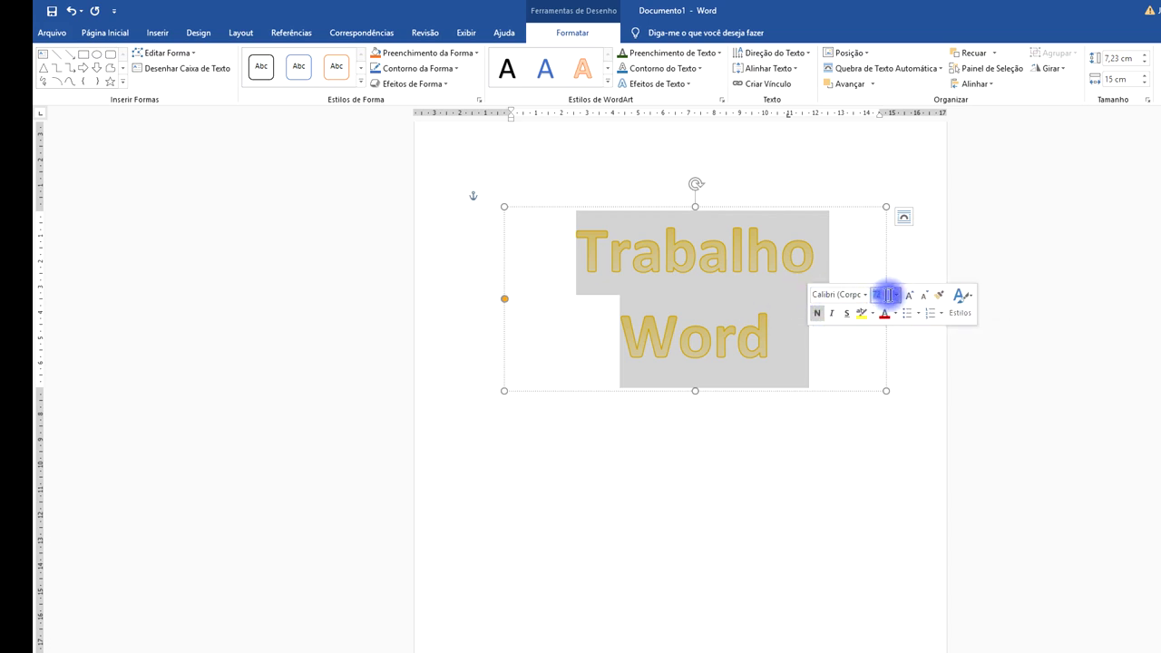
left_click(884, 294)
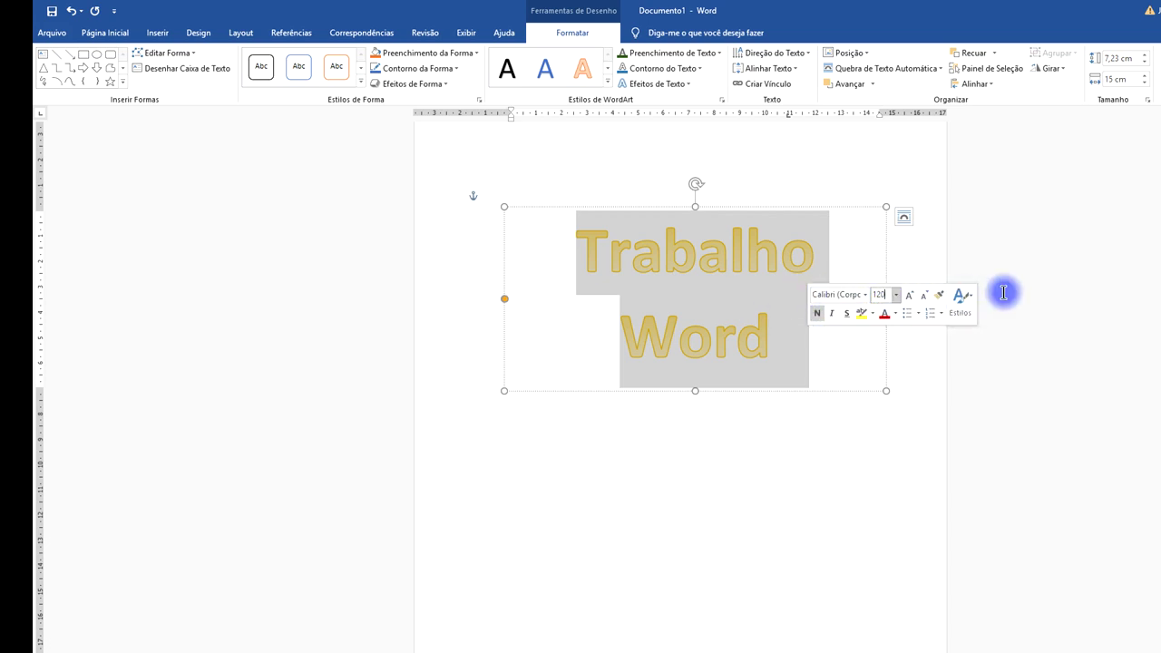
key("Return")
left_click(850, 564)
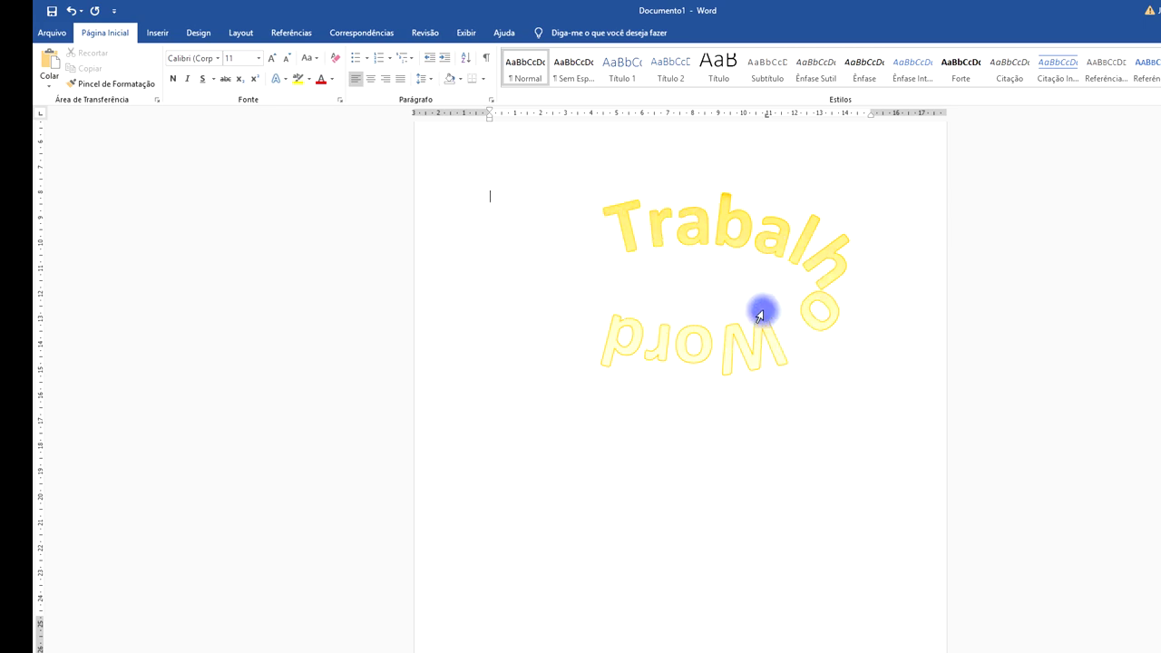
double_click(711, 427)
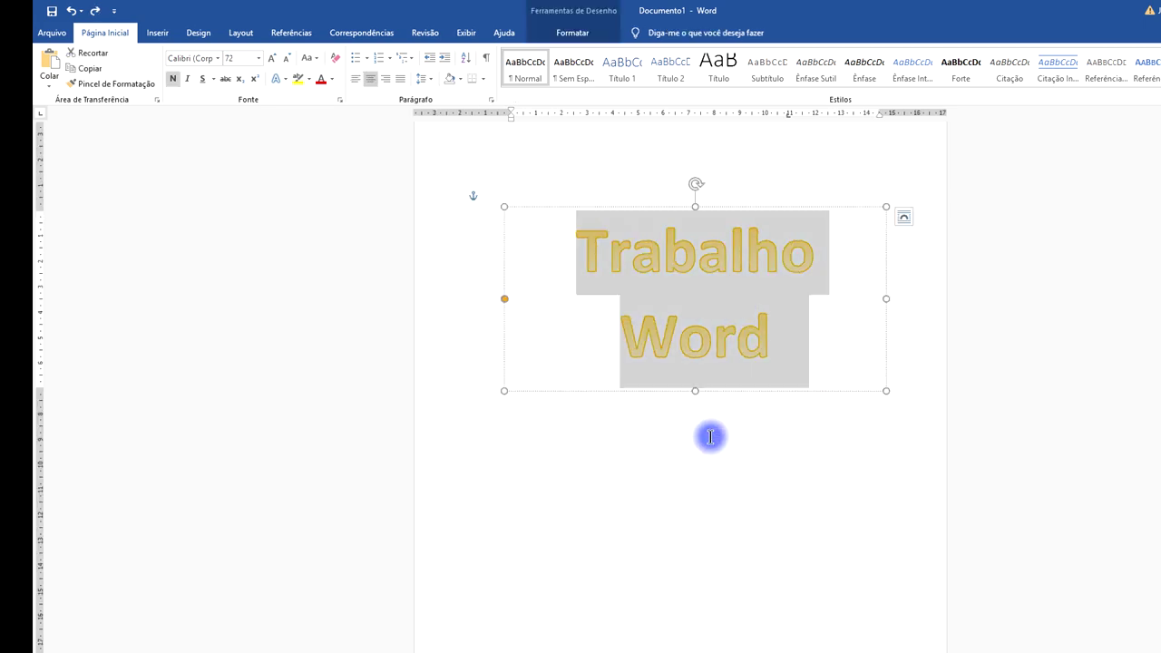
Revert the WordArt from the circle to the single-line arch and zoom out over all three pages
left_click(818, 498)
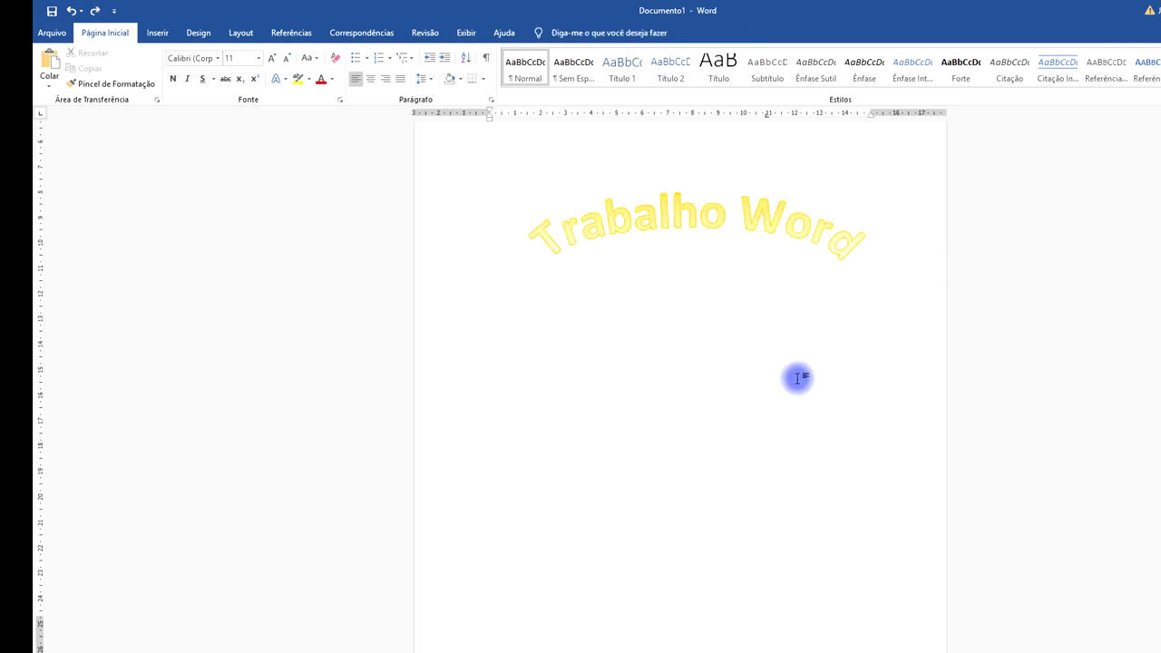
key("Return")
key("Return")
key("Return")
double_click(829, 353)
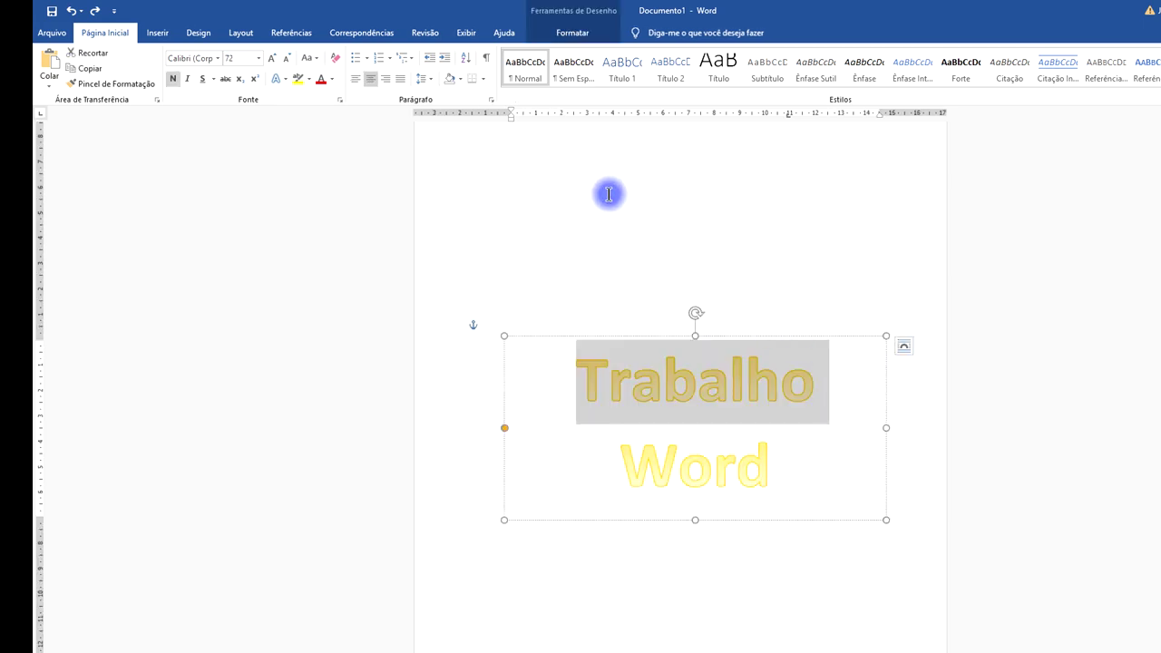
left_click(701, 231)
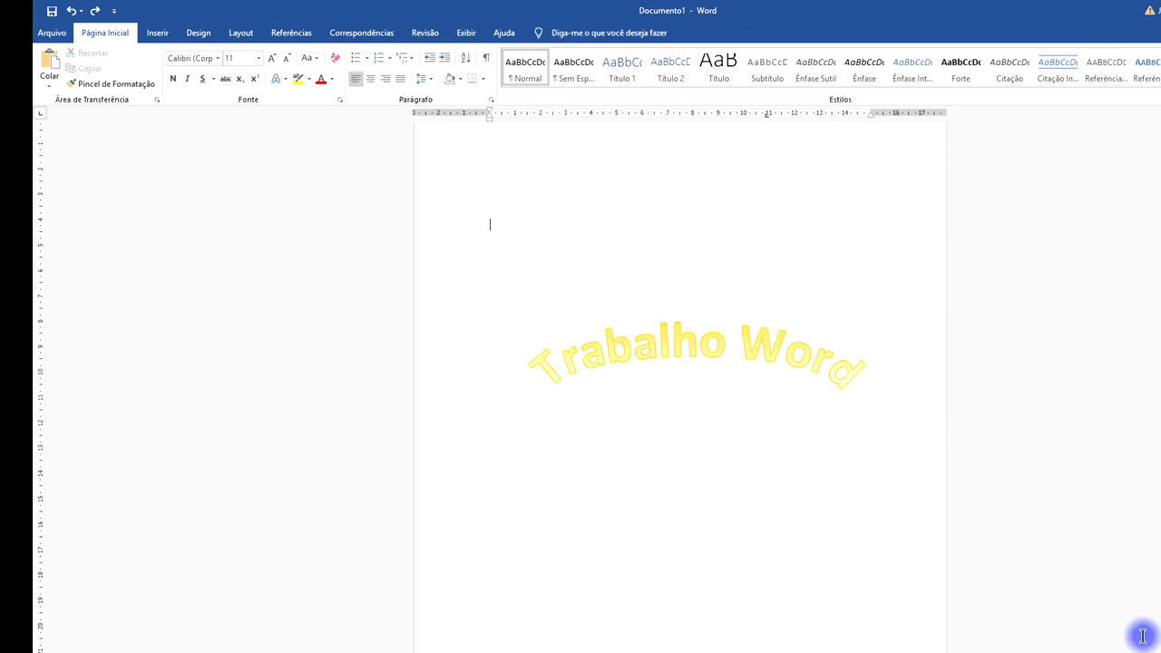
scroll(681, 381, "down", 1)
scroll(681, 381, "down", 2)
scroll(680, 381, "down", 2)
scroll(681, 381, "down", 2)
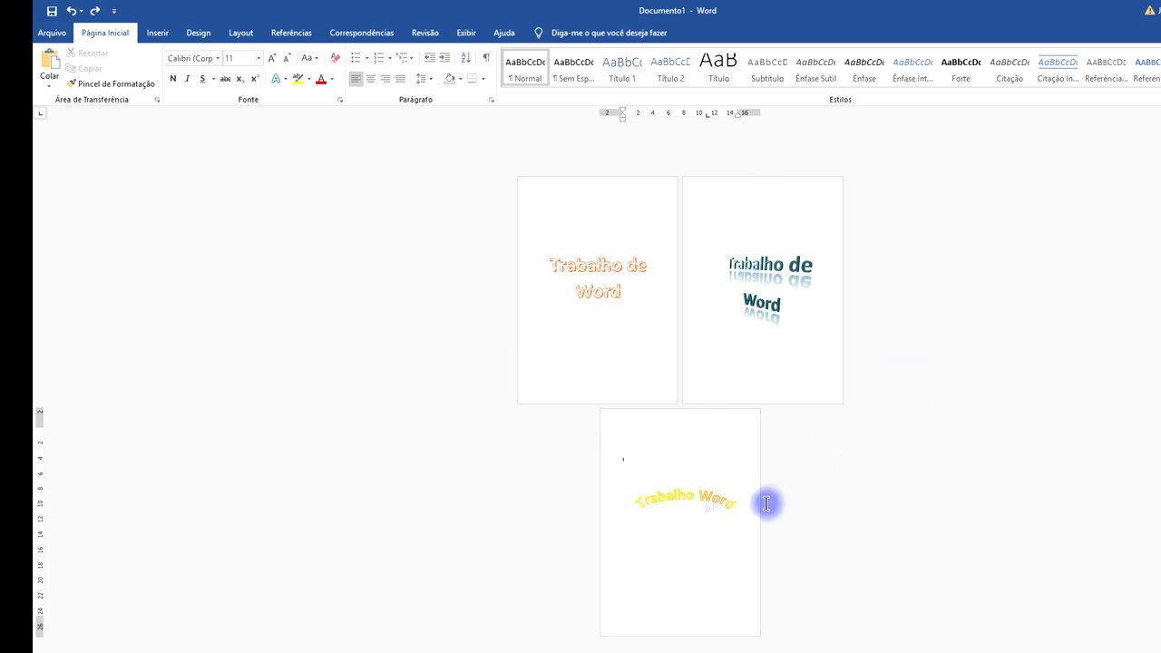
With the cursor on page two, view the Layout options and then the Design themes gallery
left_click(1028, 376)
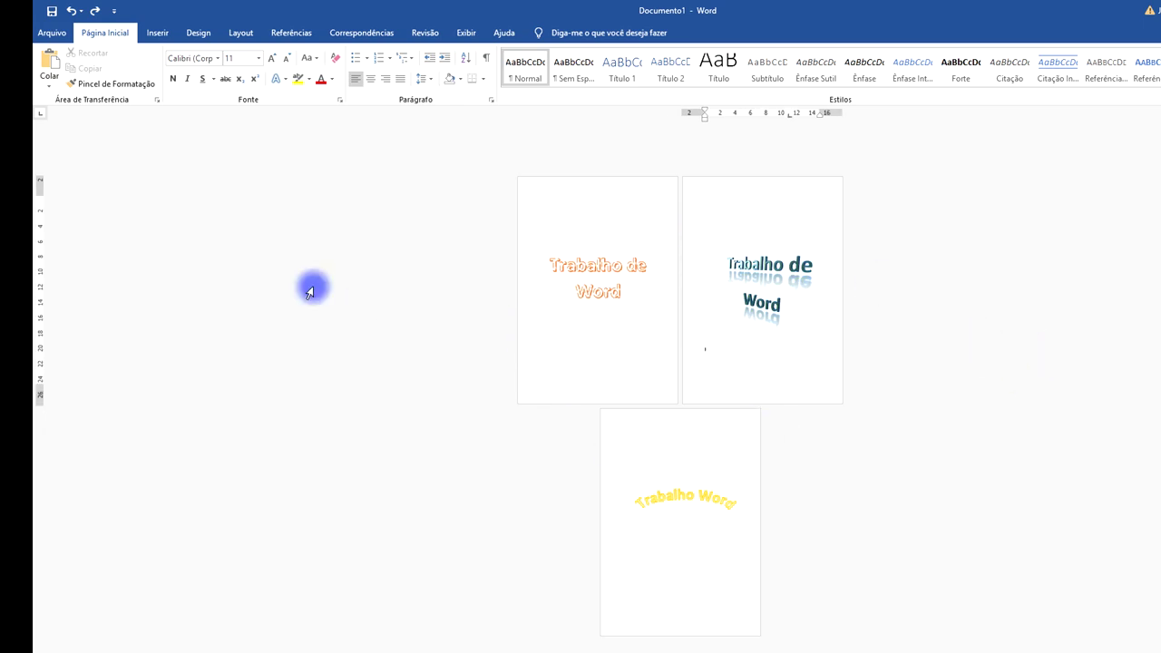
left_click(252, 34)
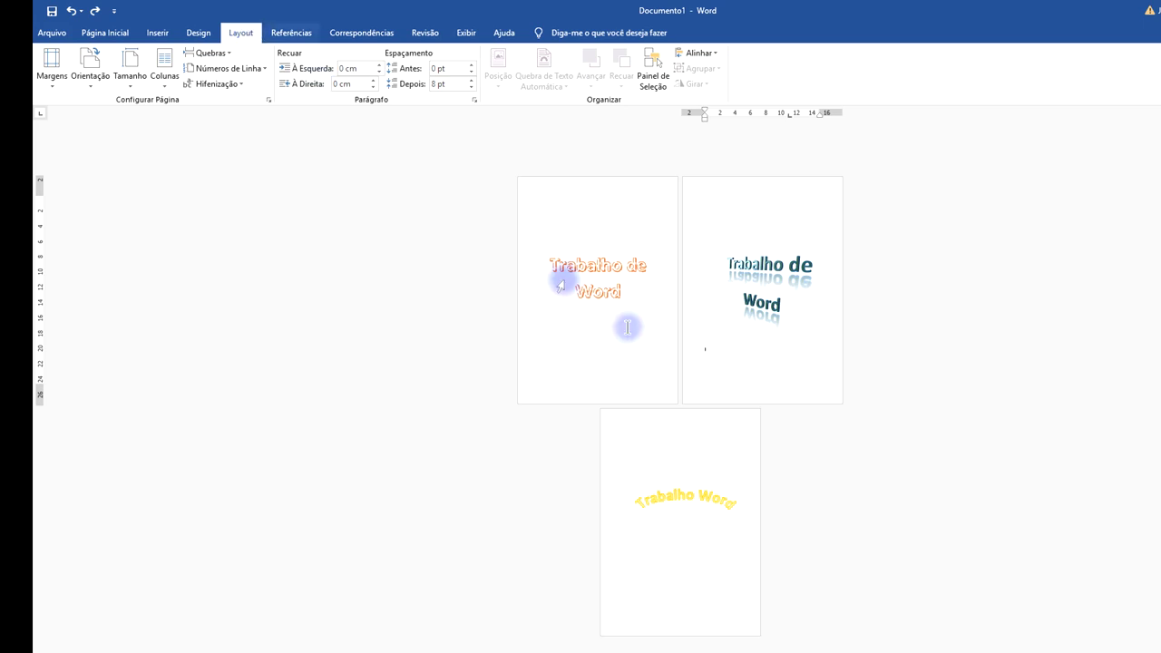
left_click(201, 35)
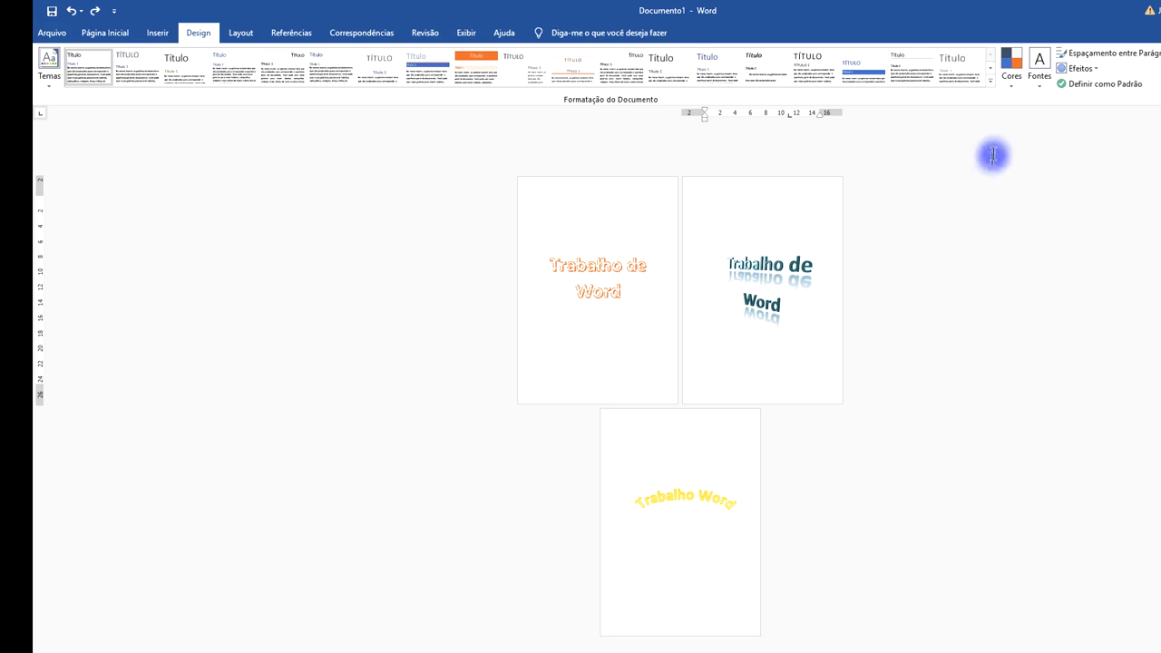